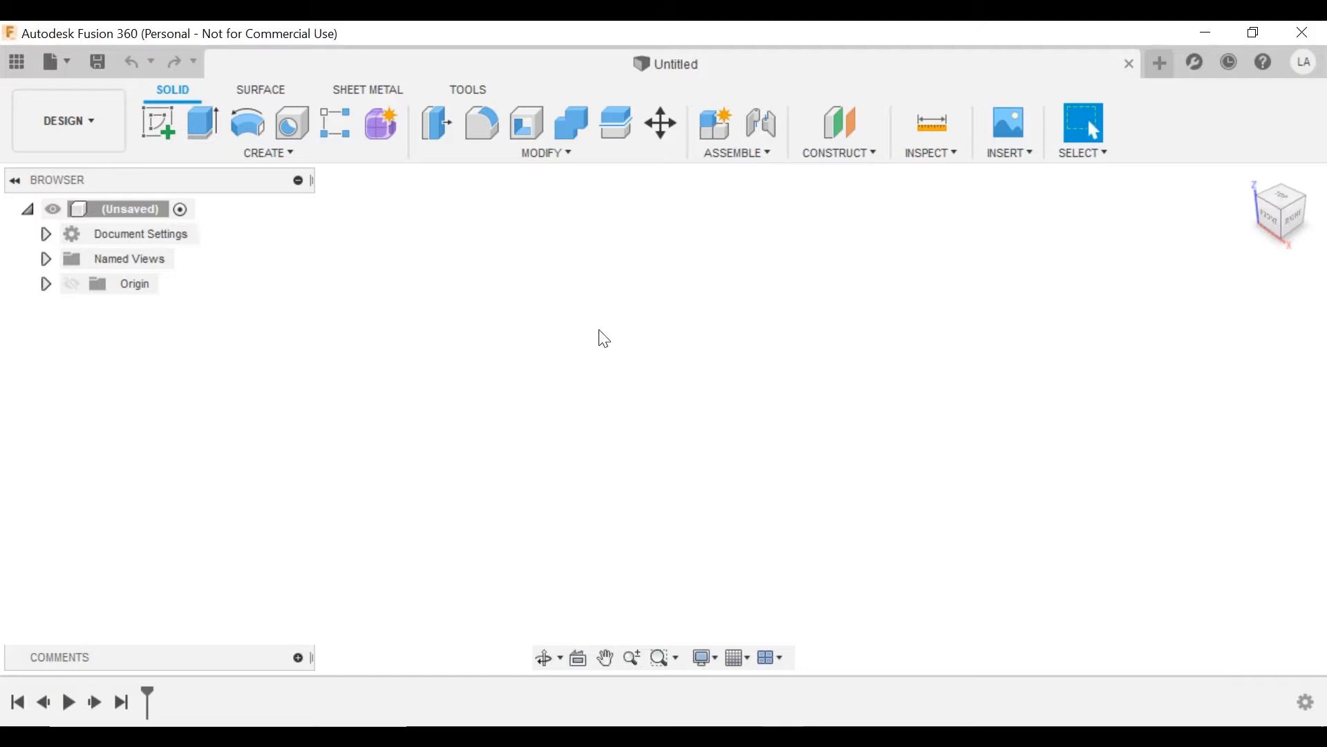
# - Show the origin planes and axes, orient the view to the front, and start a sketch on the XZ plane
pyautogui.click(74, 285)
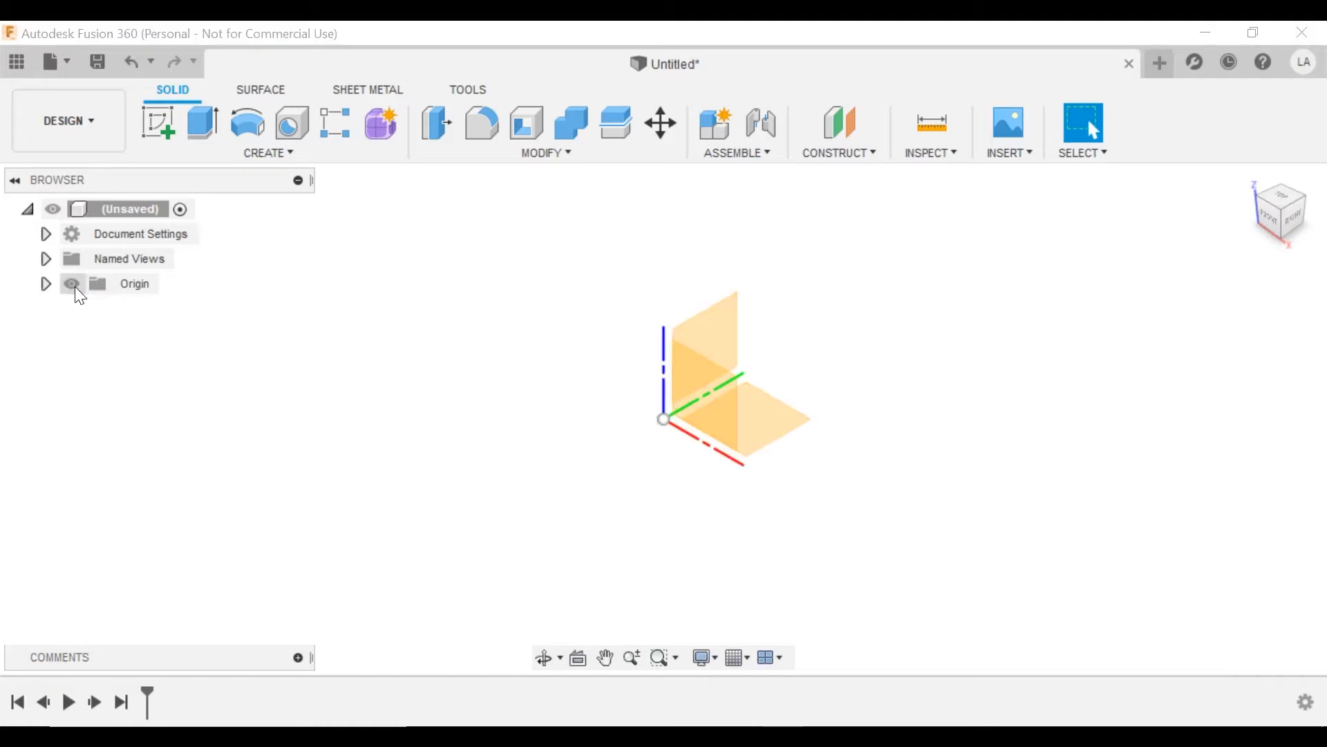
pyautogui.click(46, 284)
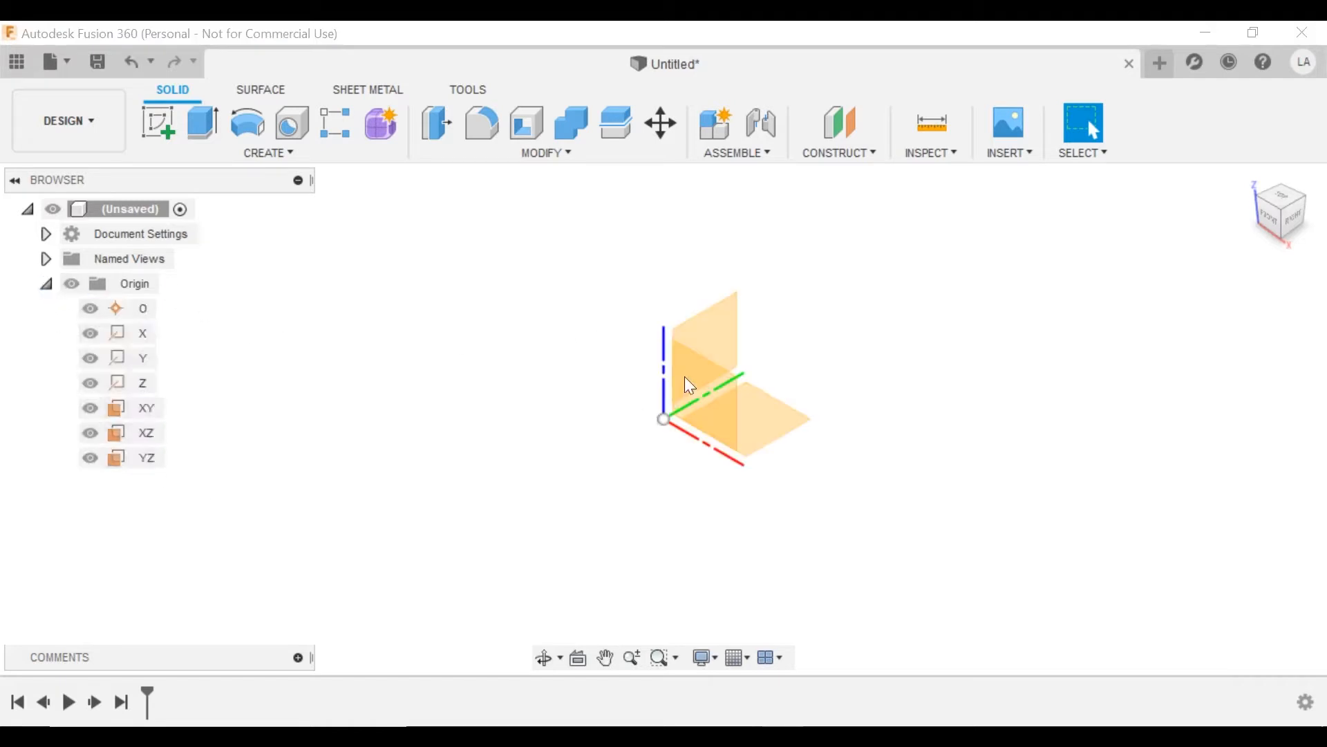
pyautogui.click(1287, 225)
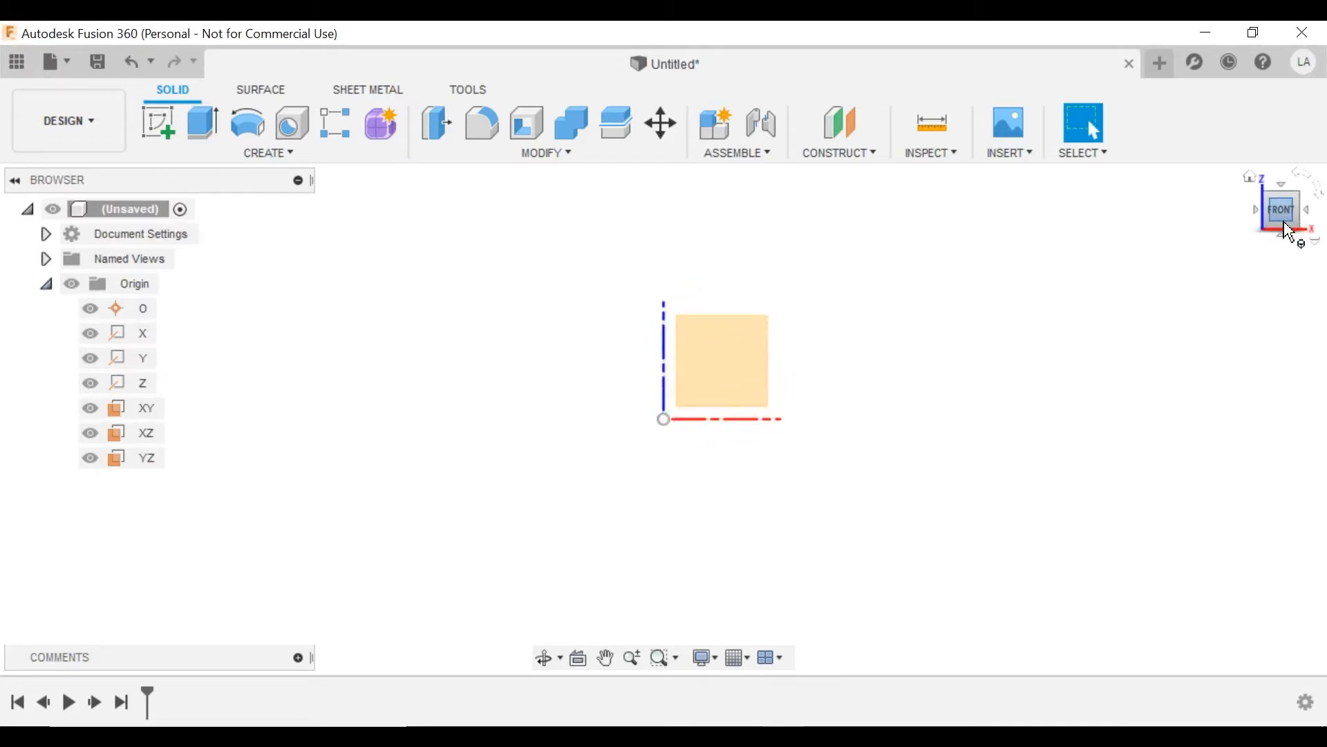
pyautogui.click(748, 351)
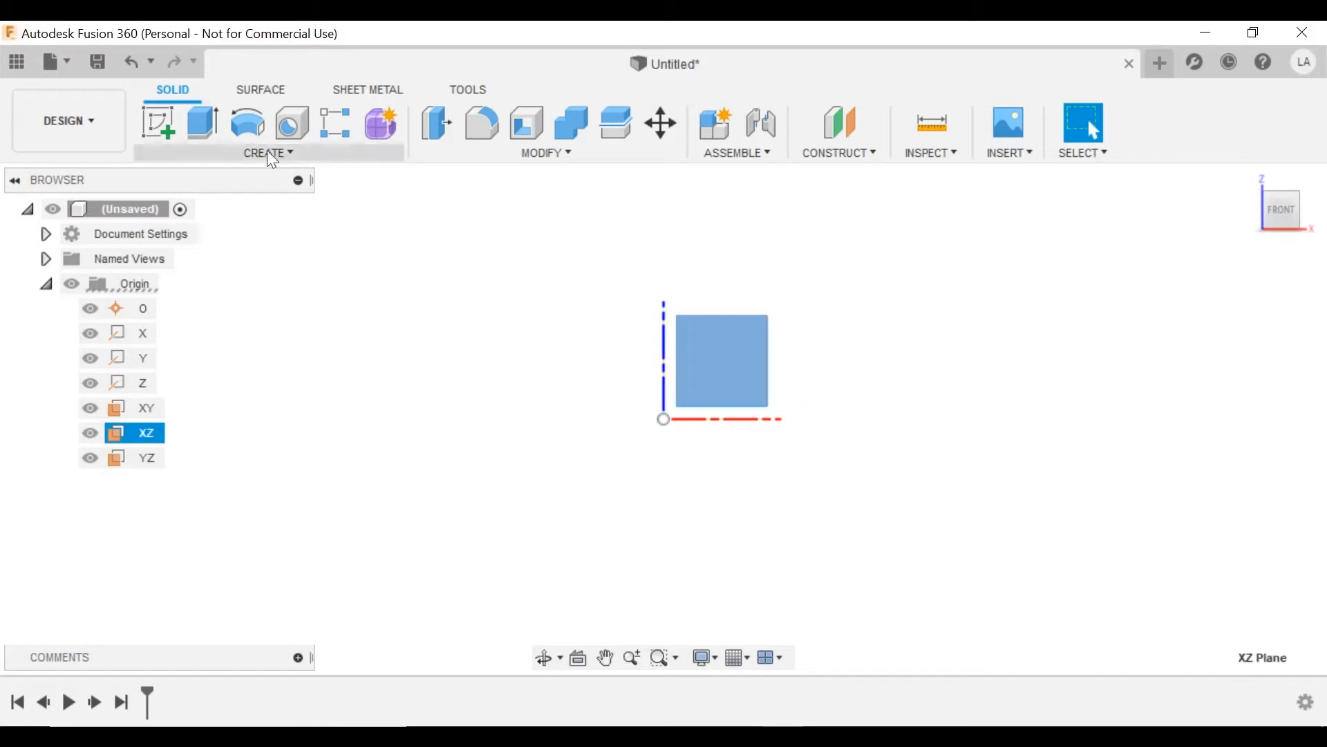
pyautogui.click(163, 117)
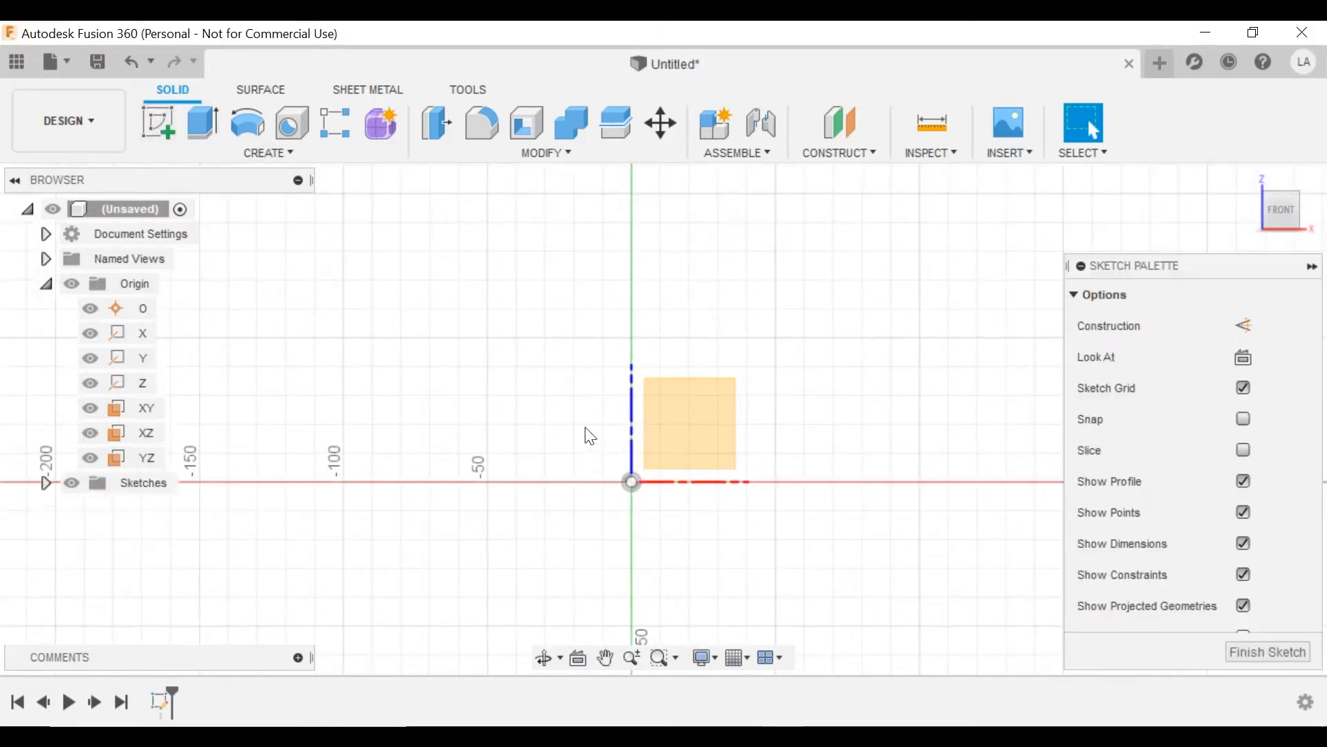
pyautogui.moveTo(590, 436); pyautogui.dragTo(556, 403, button='middle')
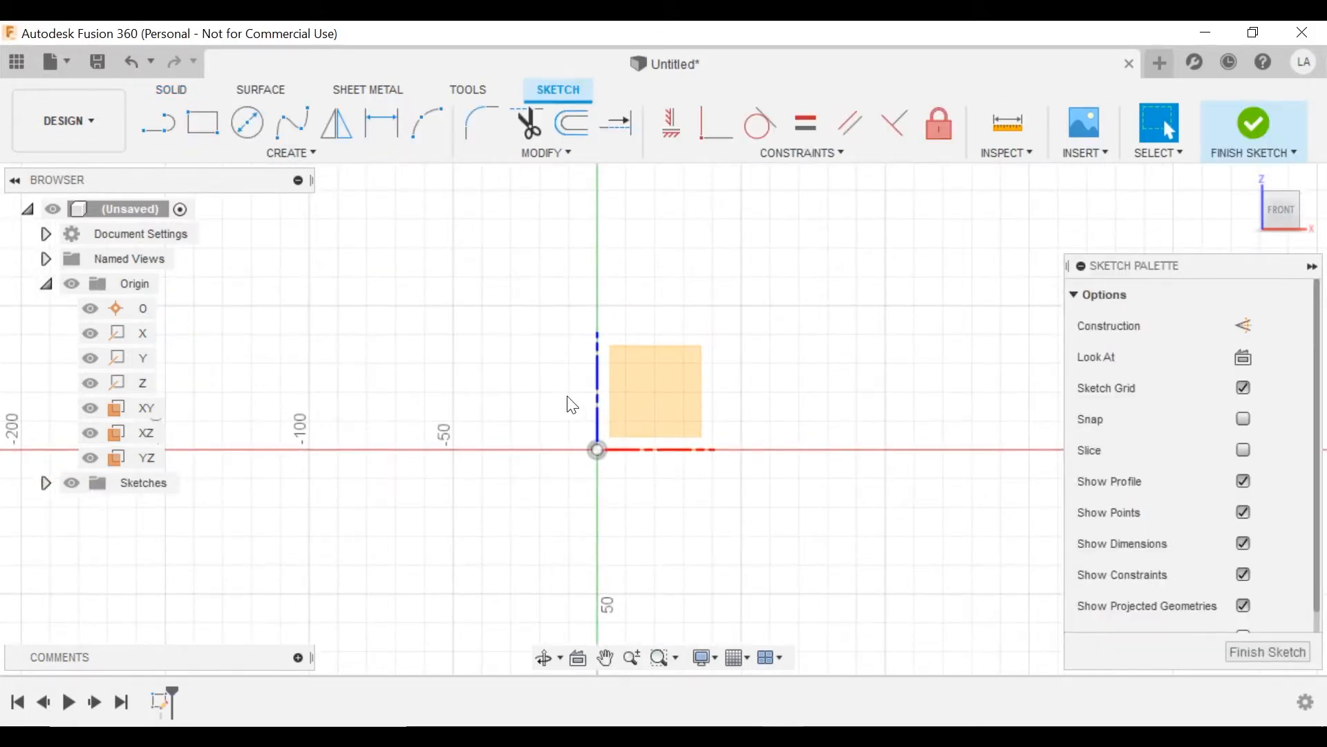
# - Project the origin's Z axis into the sketch
pyautogui.press('p')
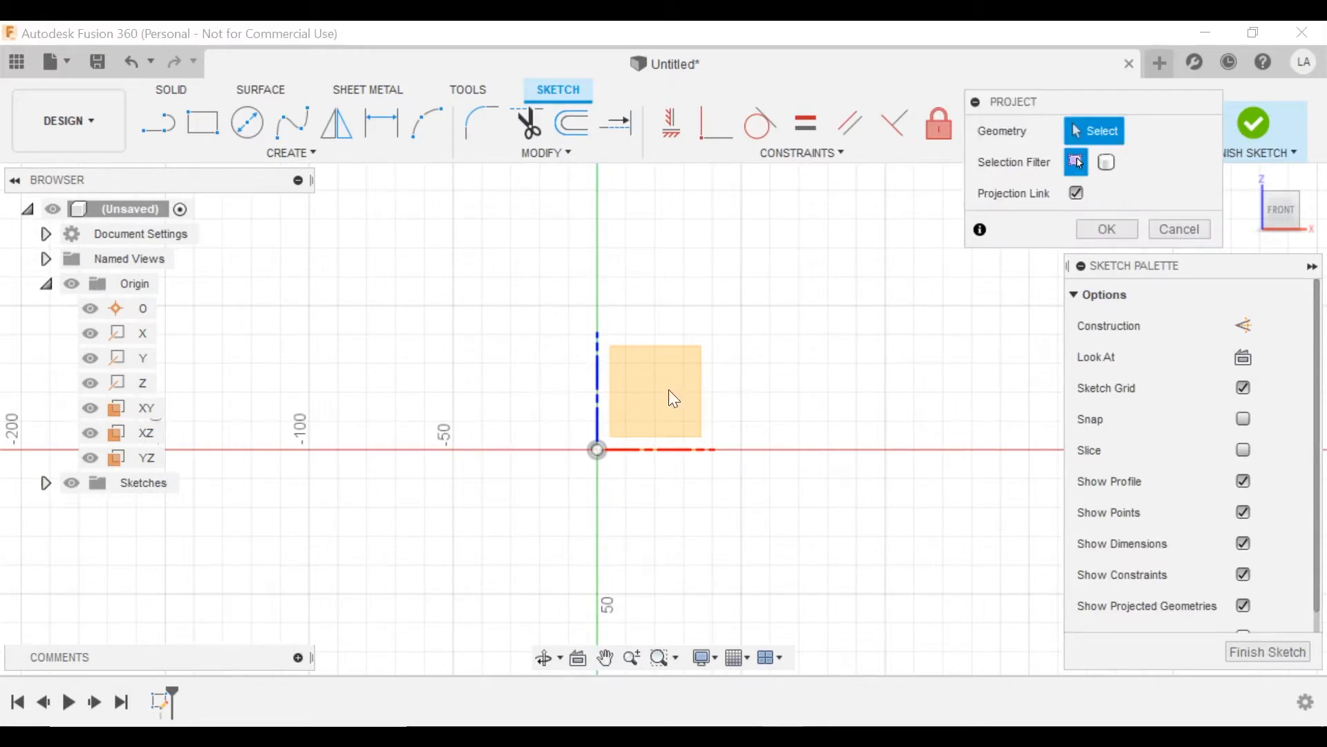
pyautogui.click(597, 376)
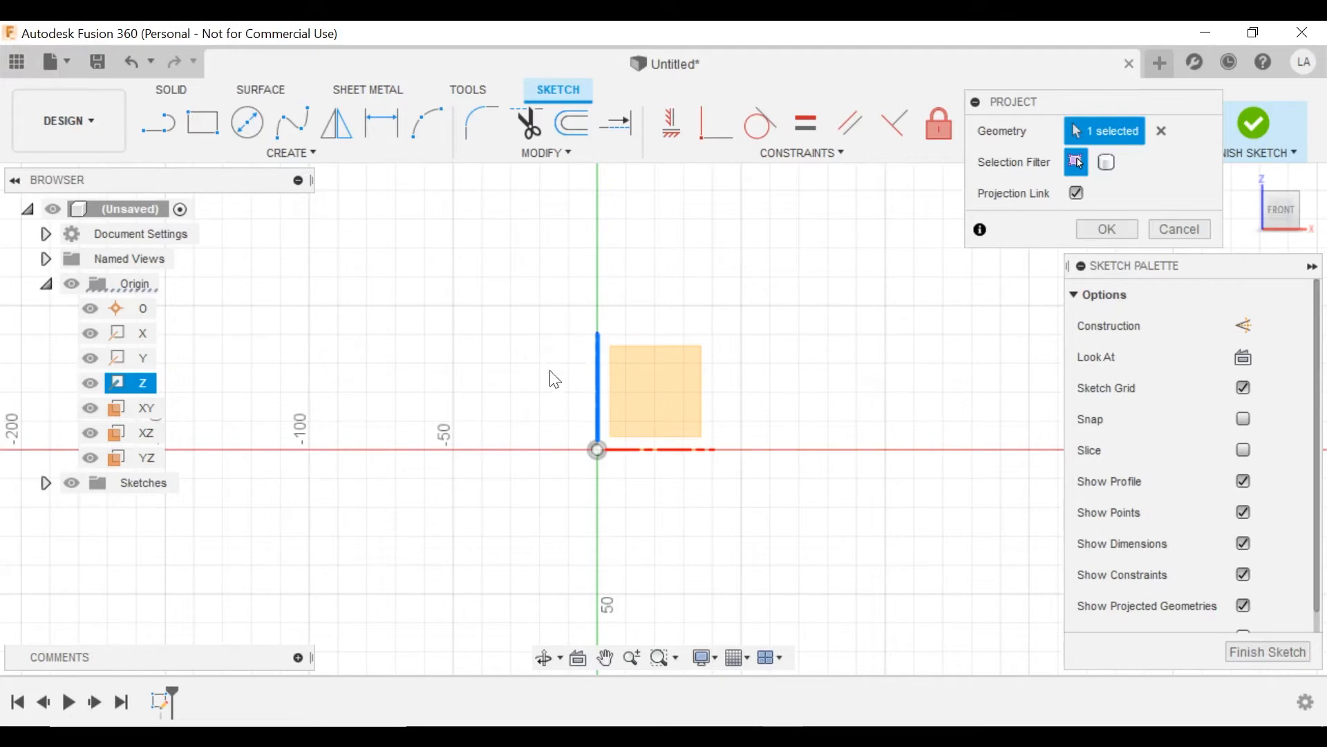
pyautogui.click(1117, 228)
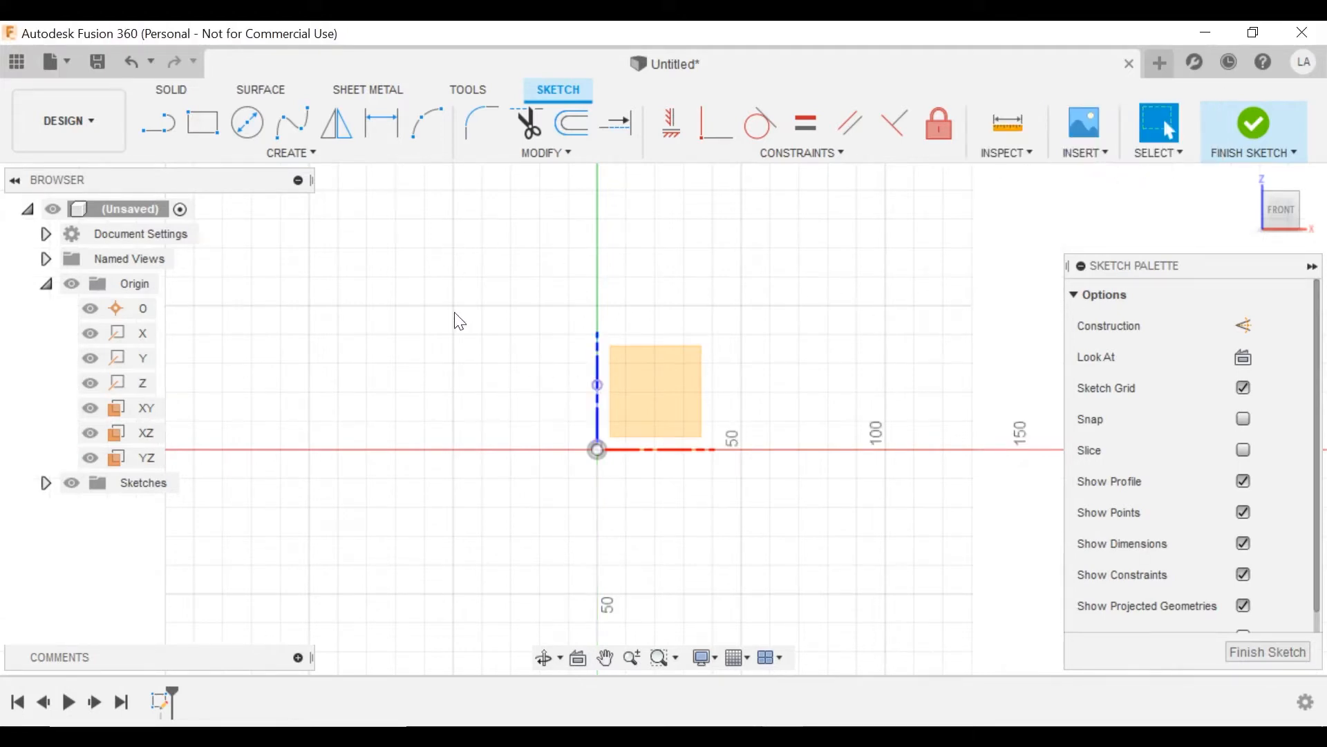
# - Sketch a vertical line 210 mm long beside the Z axis
pyautogui.click(162, 118)
pyautogui.click(510, 270)
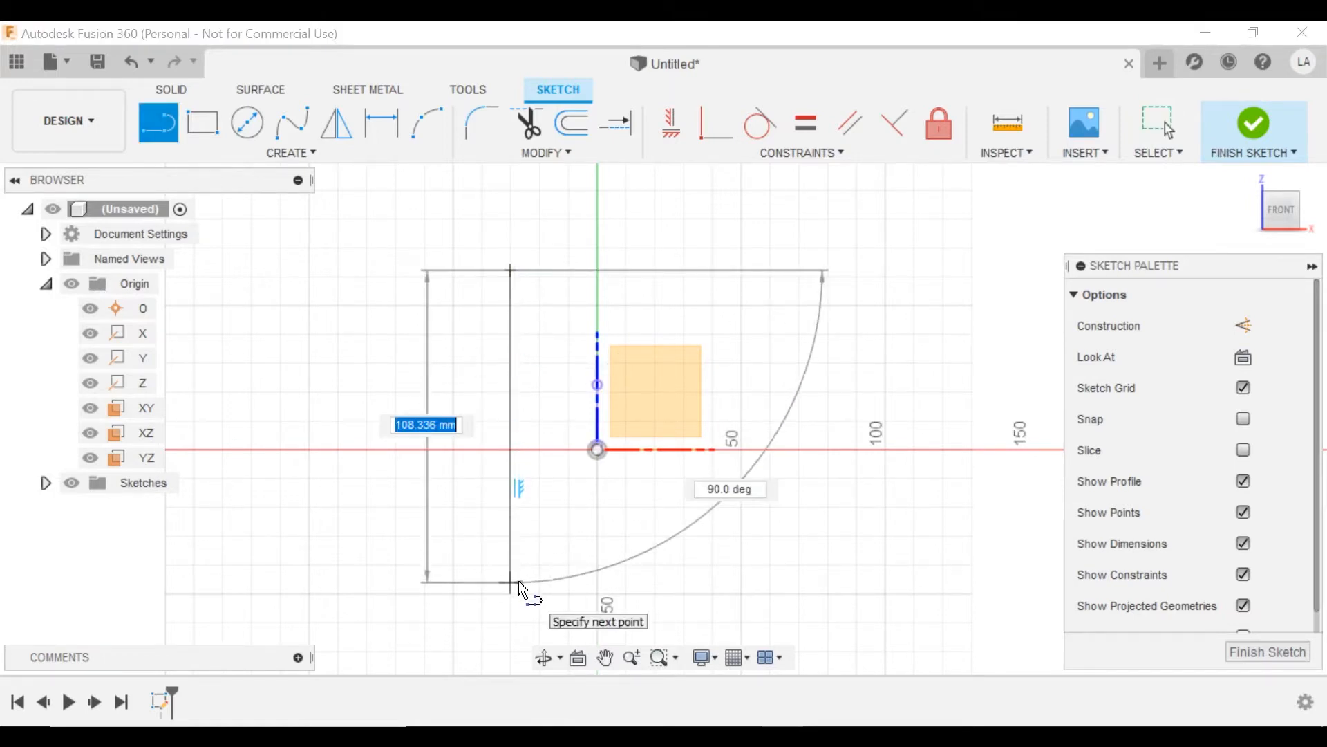
pyautogui.write('210')
pyautogui.press('Tab')
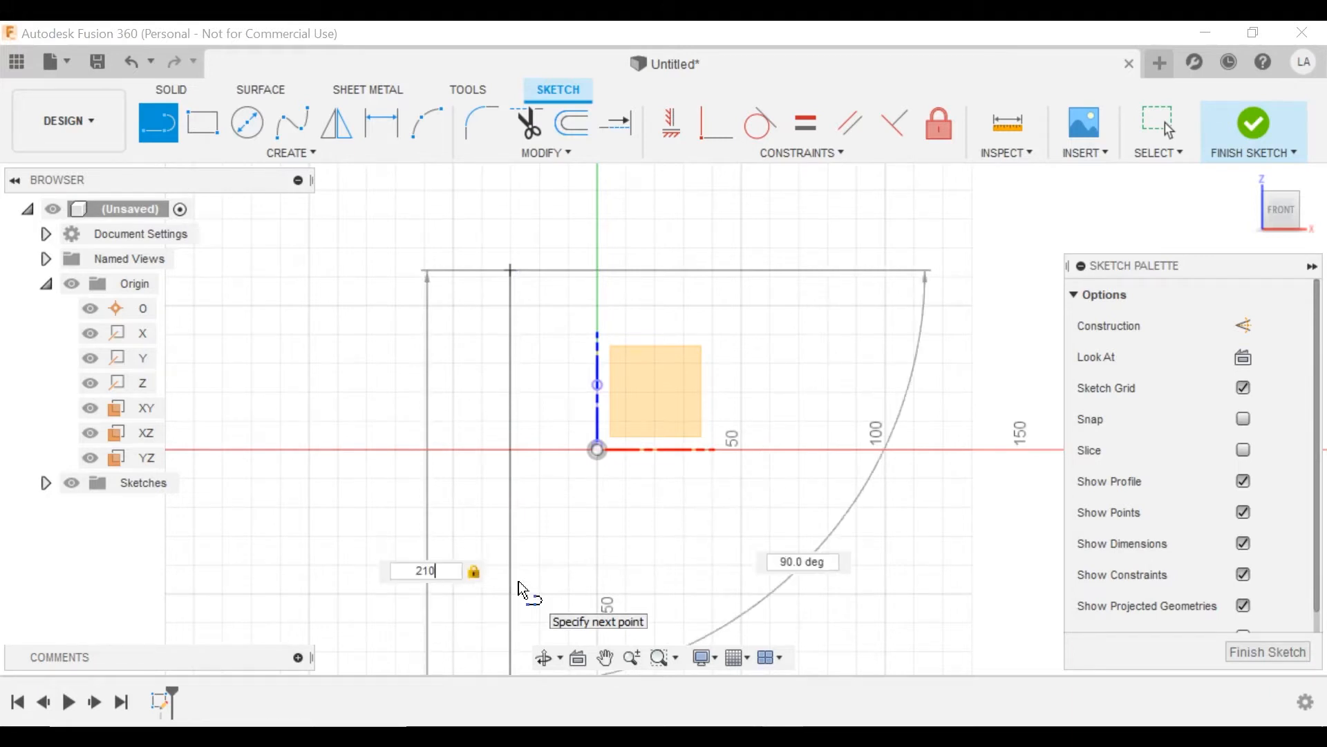
pyautogui.press('Return')
pyautogui.press('Escape')
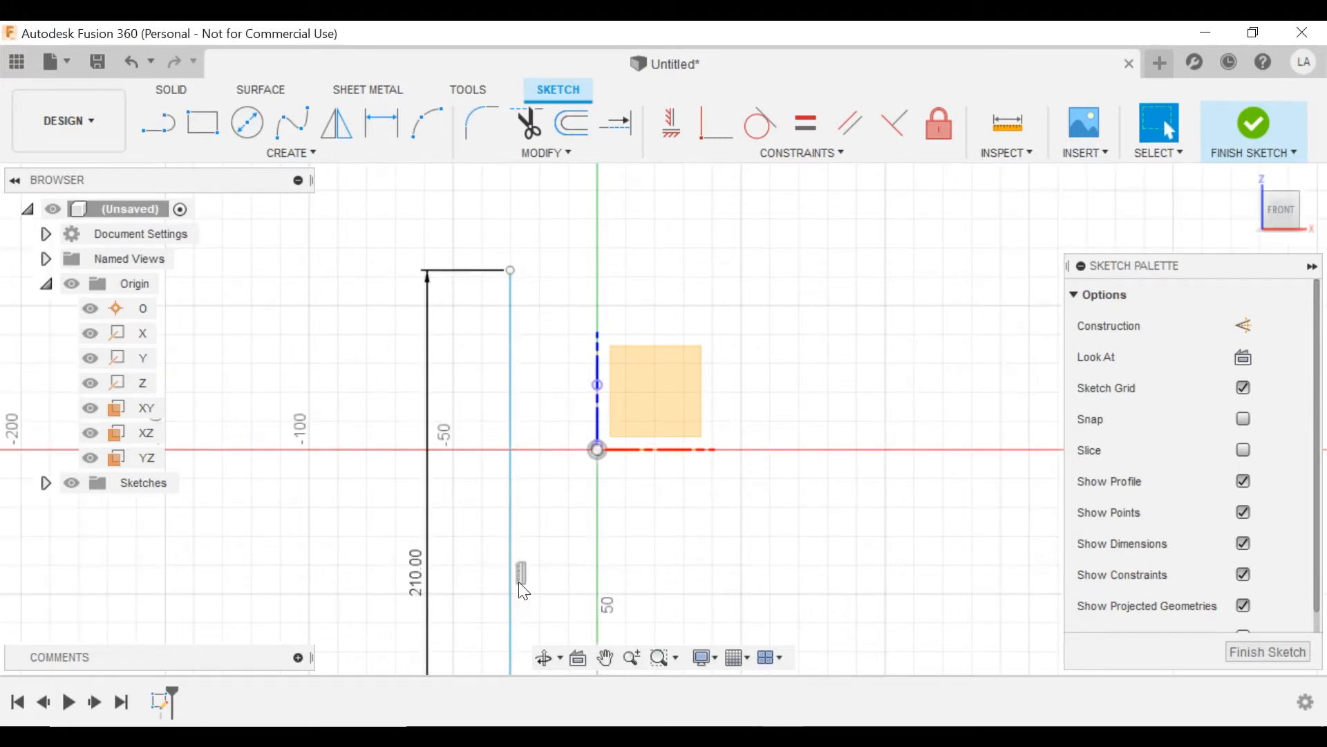
# - Constrain the 210 mm vertical line to be coincident with the origin point
pyautogui.click(712, 124)
pyautogui.click(598, 450)
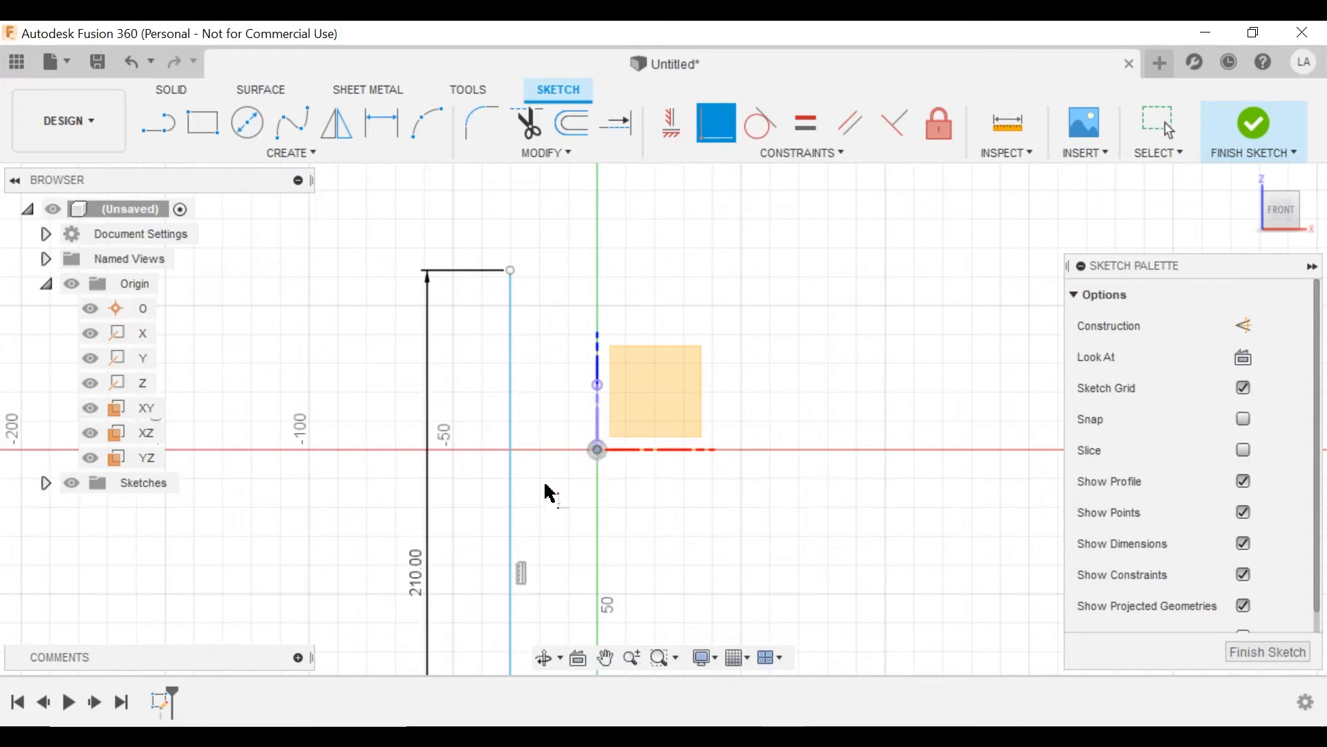
pyautogui.click(512, 450)
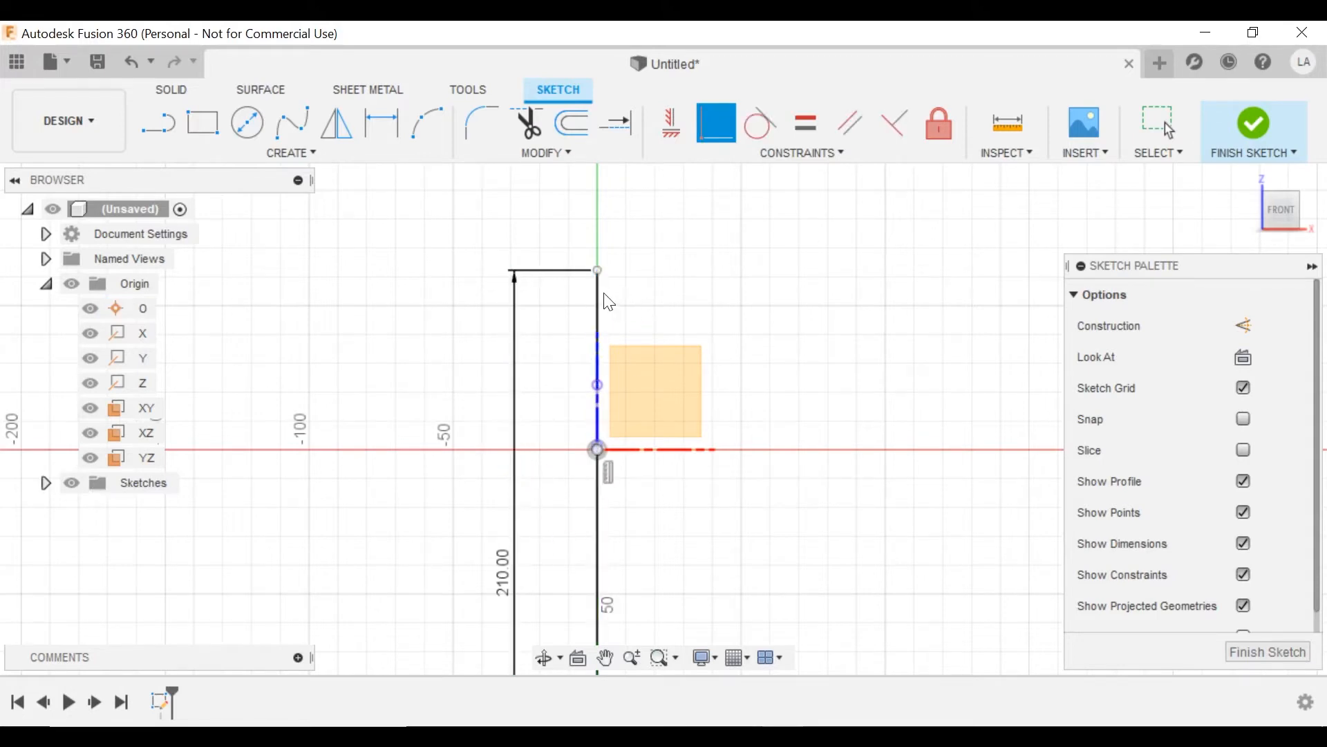
pyautogui.press('Escape')
# - Dimension the upper end of the vertical line 25 mm above the origin
pyautogui.click(374, 133)
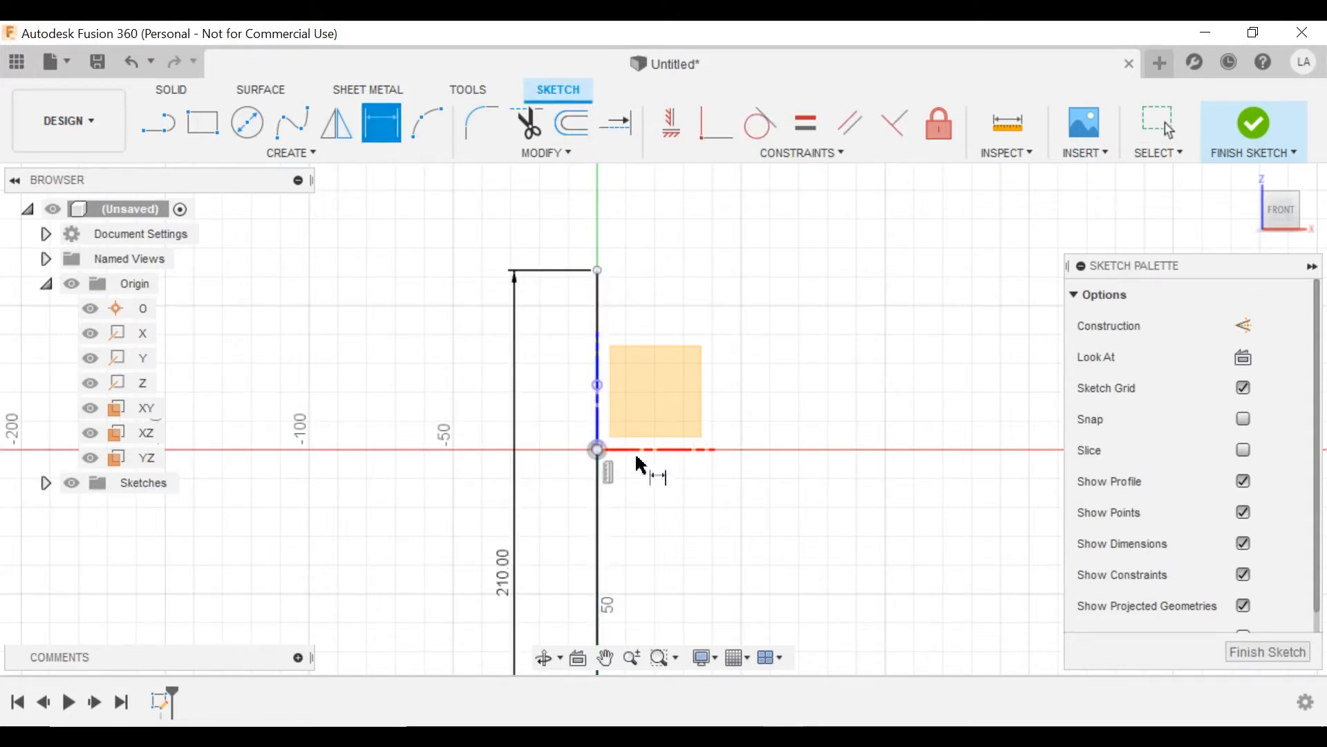
pyautogui.click(597, 277)
pyautogui.click(480, 321)
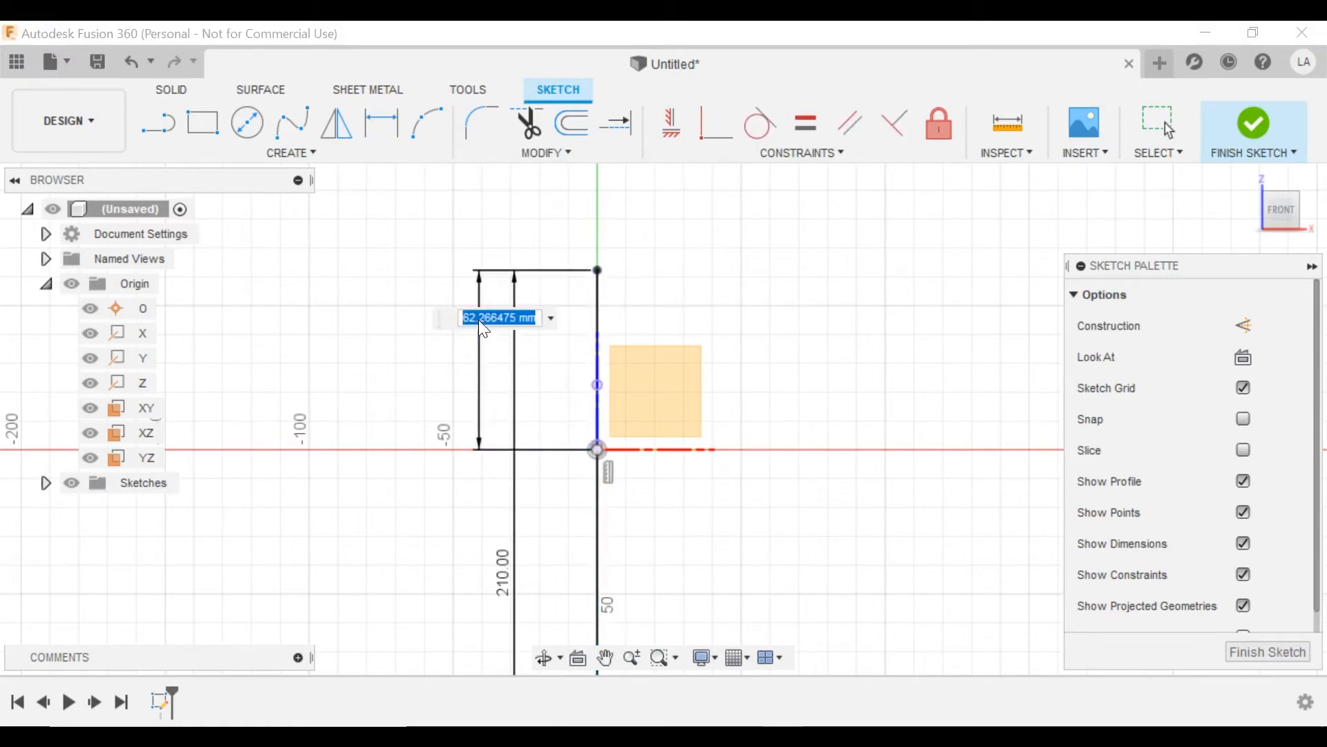
pyautogui.write('25')
pyautogui.press('Return')
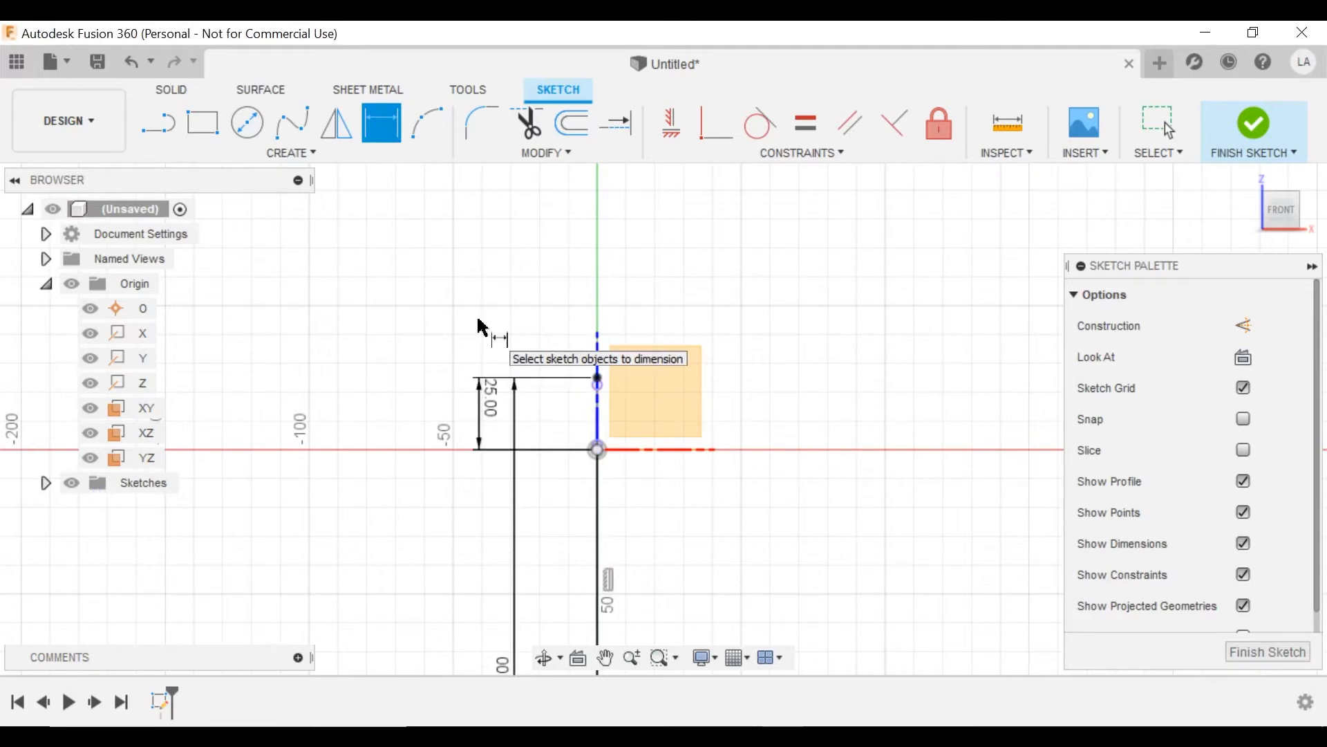
# - Start a line chain at the vertical line's upper end: horizontal top edge, rounded corner, vertical neck, and curved transition into an outward-sloping shoulder with rounded end
pyautogui.click(158, 123)
pyautogui.scroll(2, 574, 415)
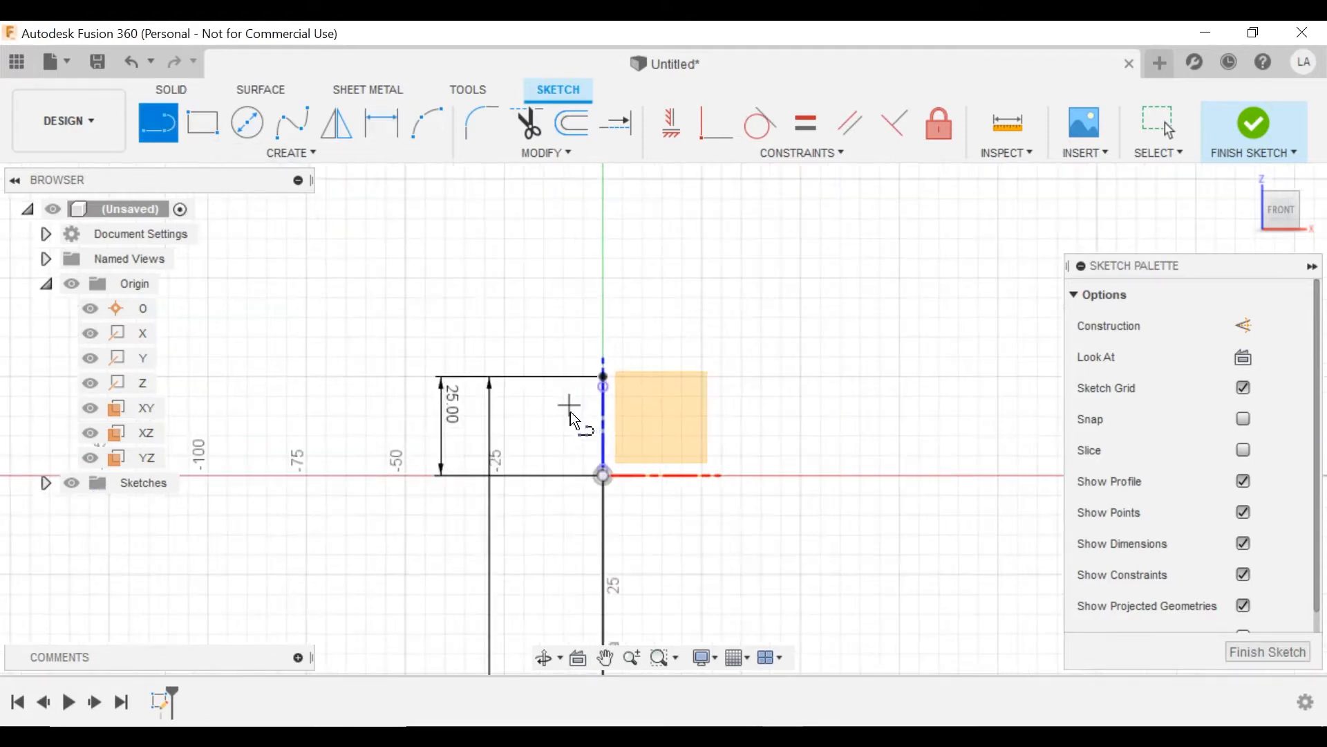
pyautogui.click(605, 376)
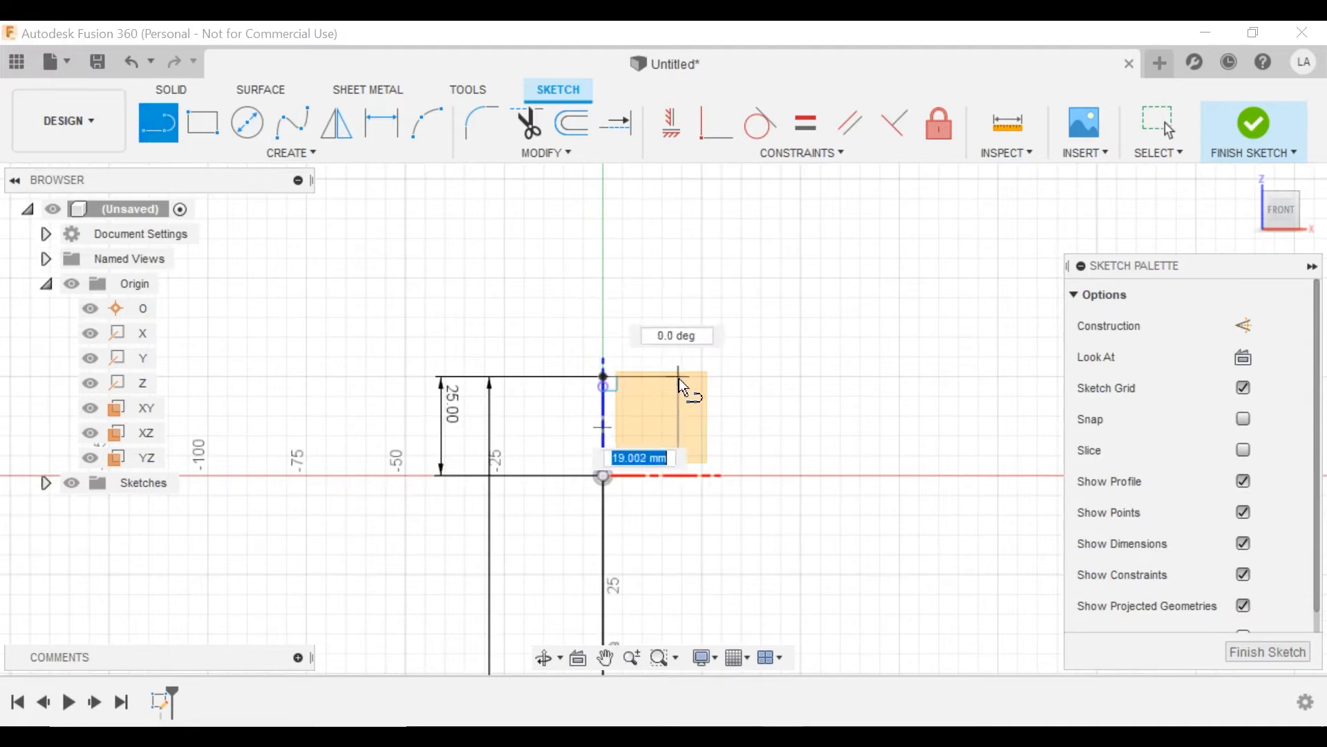
pyautogui.scroll(3, 698, 387)
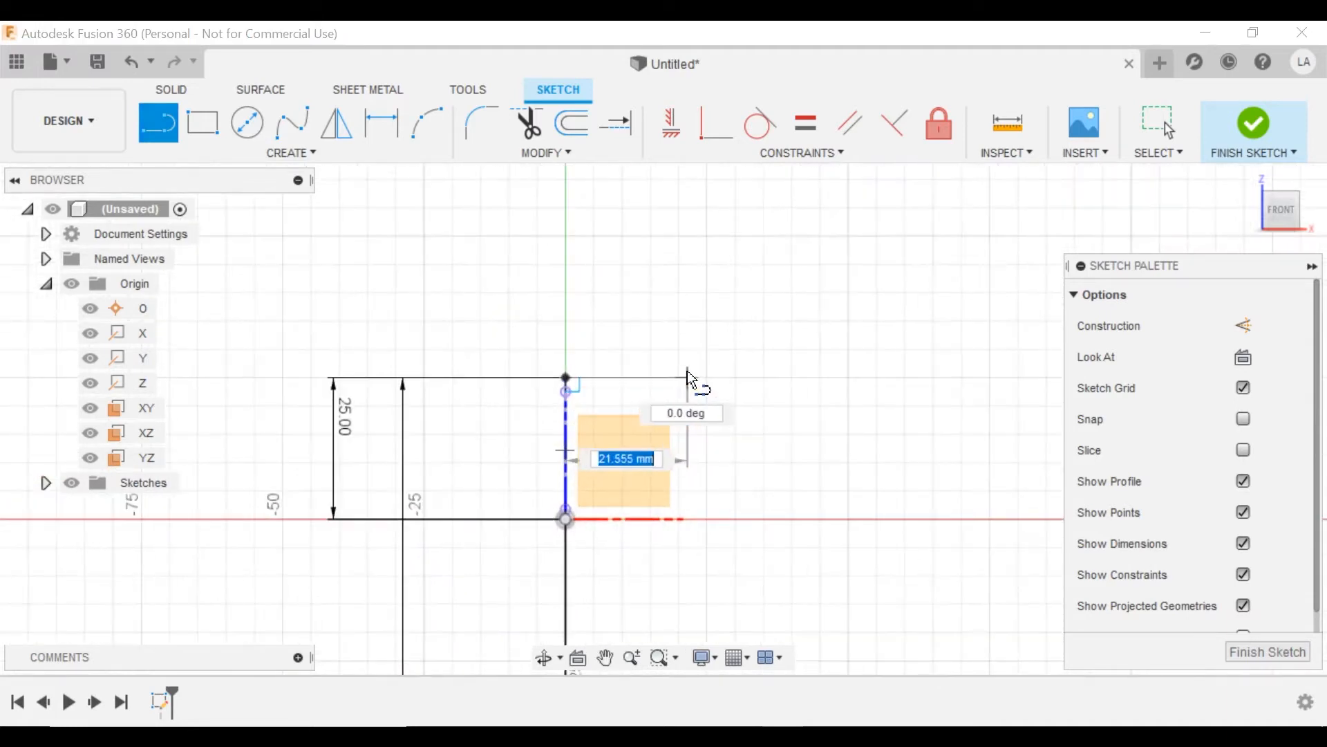
pyautogui.moveTo(691, 377); pyautogui.dragTo(768, 584)
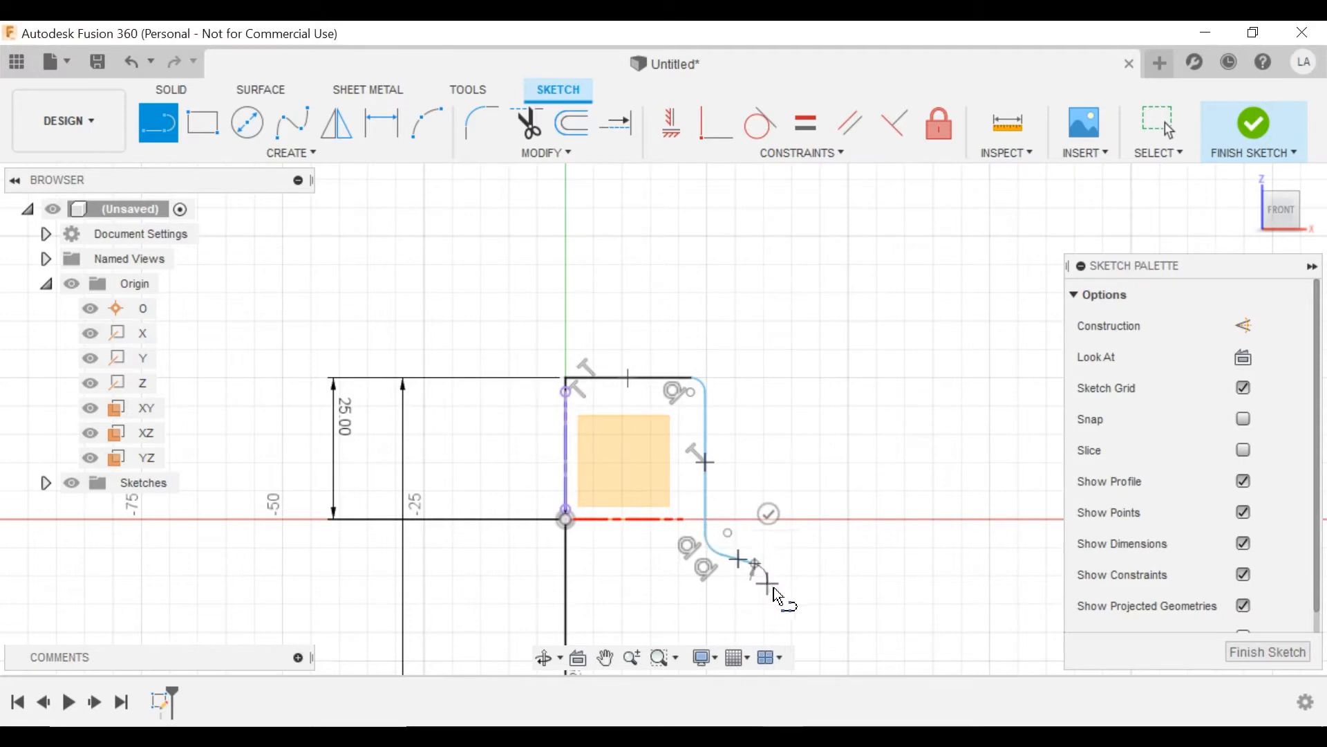
# - Continue the profile below the shoulder with a vertical line, a tangent arc, an inward-sloping line, and another tangent arc
pyautogui.scroll(3, 769, 600)
pyautogui.moveTo(733, 603); pyautogui.dragTo(720, 484, button='middle')
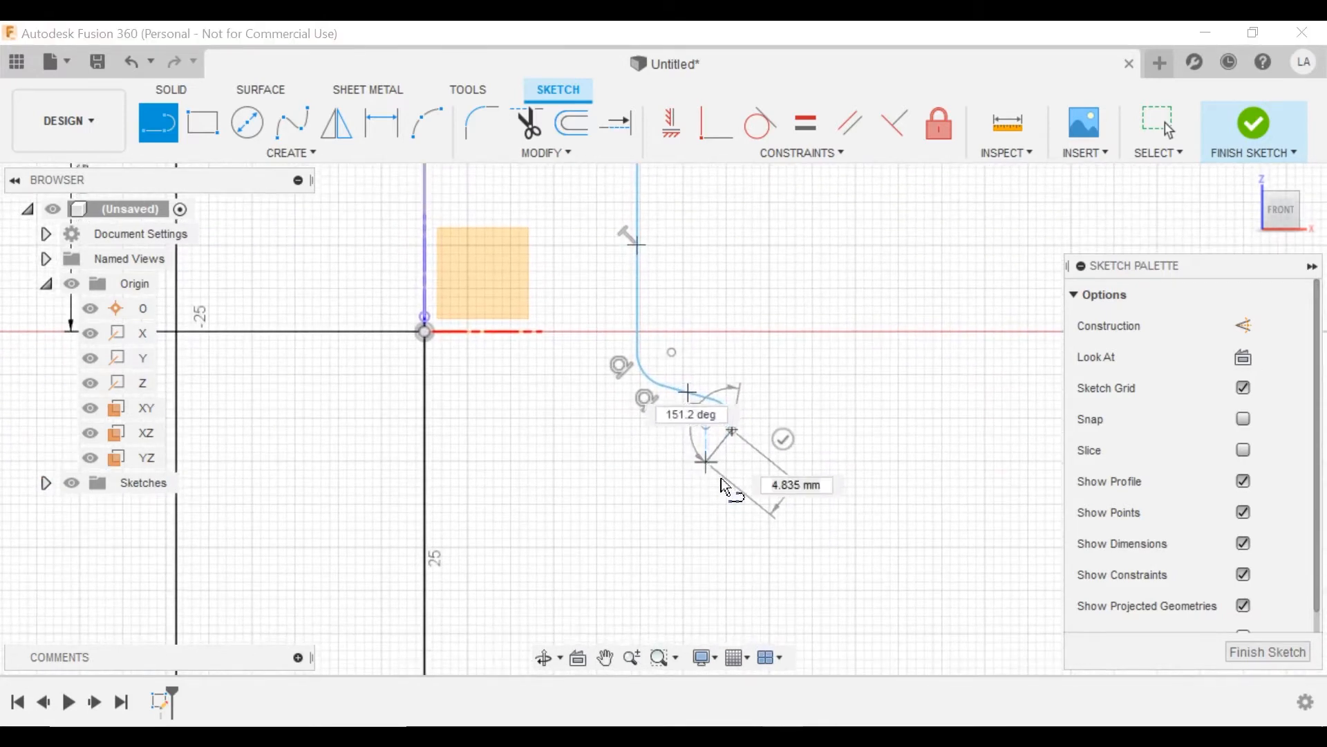
pyautogui.moveTo(733, 478); pyautogui.dragTo(705, 515)
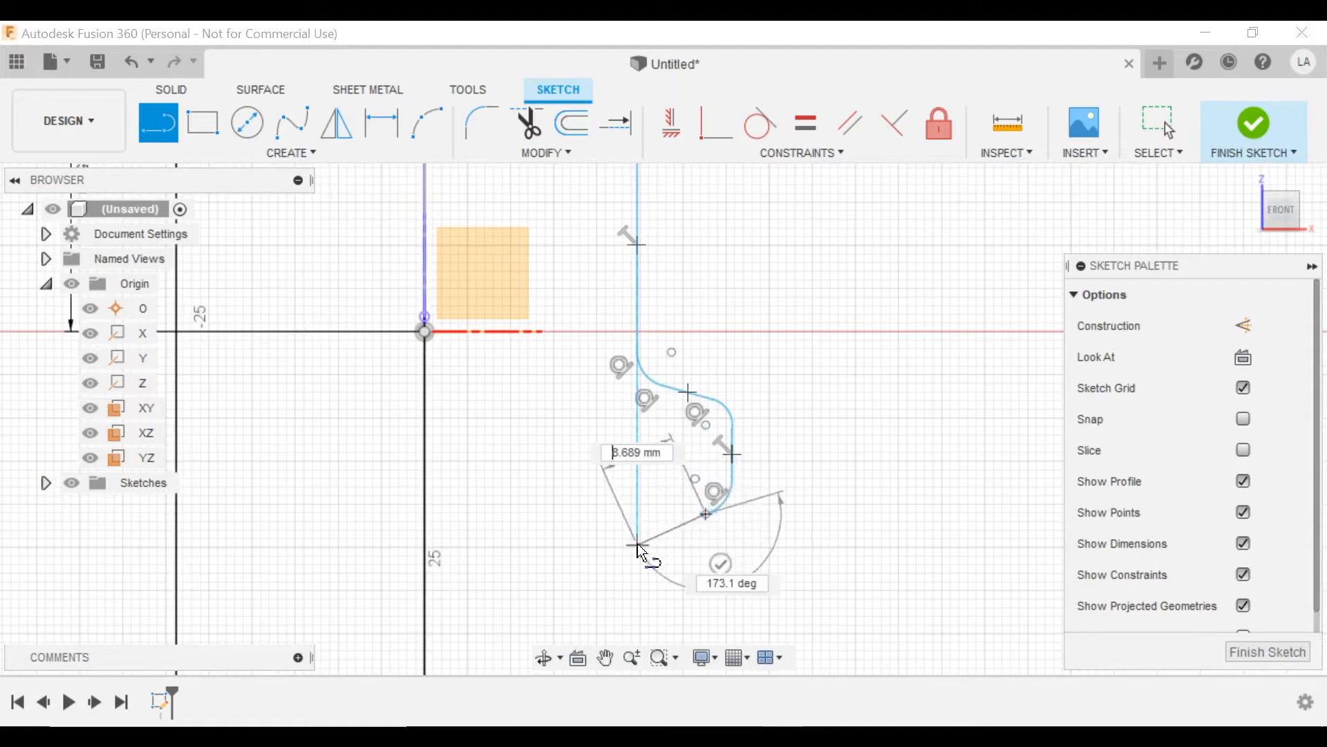
pyautogui.click(637, 535)
pyautogui.moveTo(615, 584); pyautogui.dragTo(614, 569)
# - Extend the profile with a short vertical line and a large tangent arc curving outward, and end the line chain
pyautogui.scroll(2, 616, 606)
pyautogui.scroll(-1, 615, 605)
pyautogui.moveTo(615, 605); pyautogui.dragTo(609, 341, button='middle')
pyautogui.scroll(-2, 611, 348)
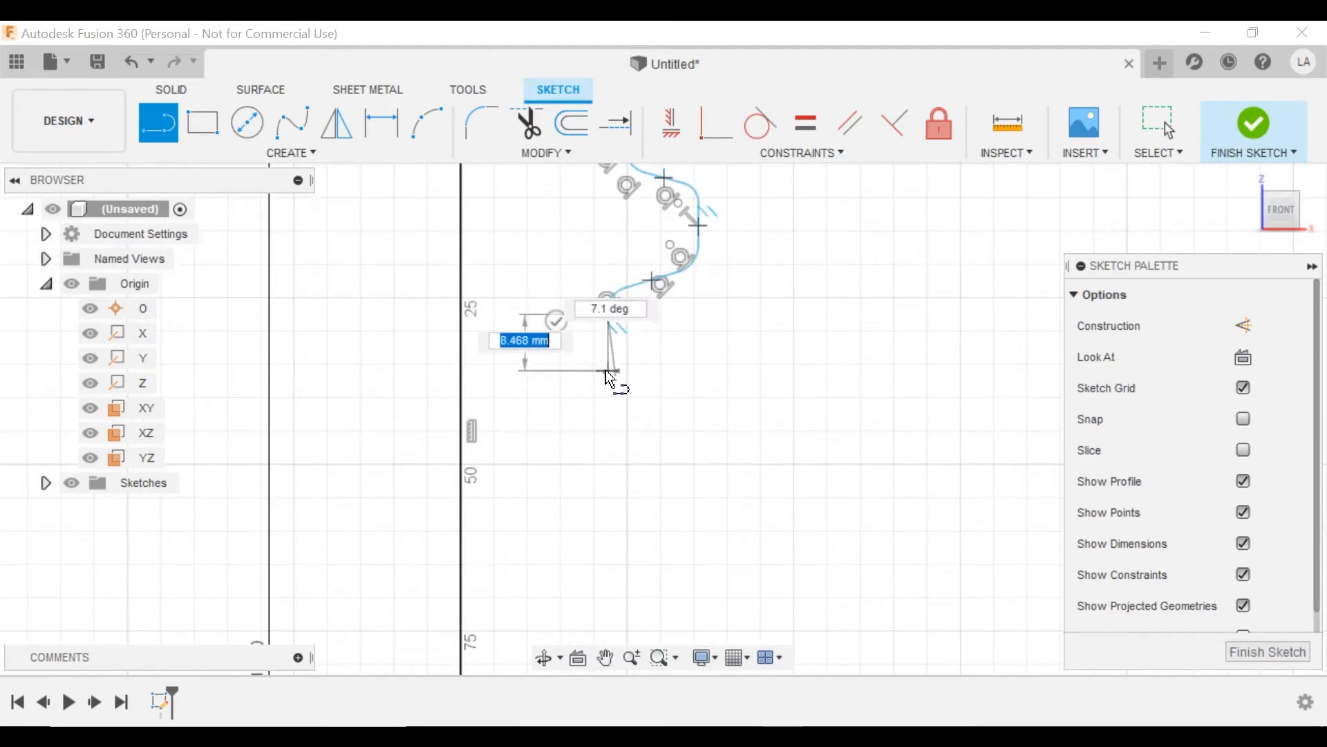
pyautogui.click(607, 390)
pyautogui.moveTo(608, 390); pyautogui.dragTo(697, 555)
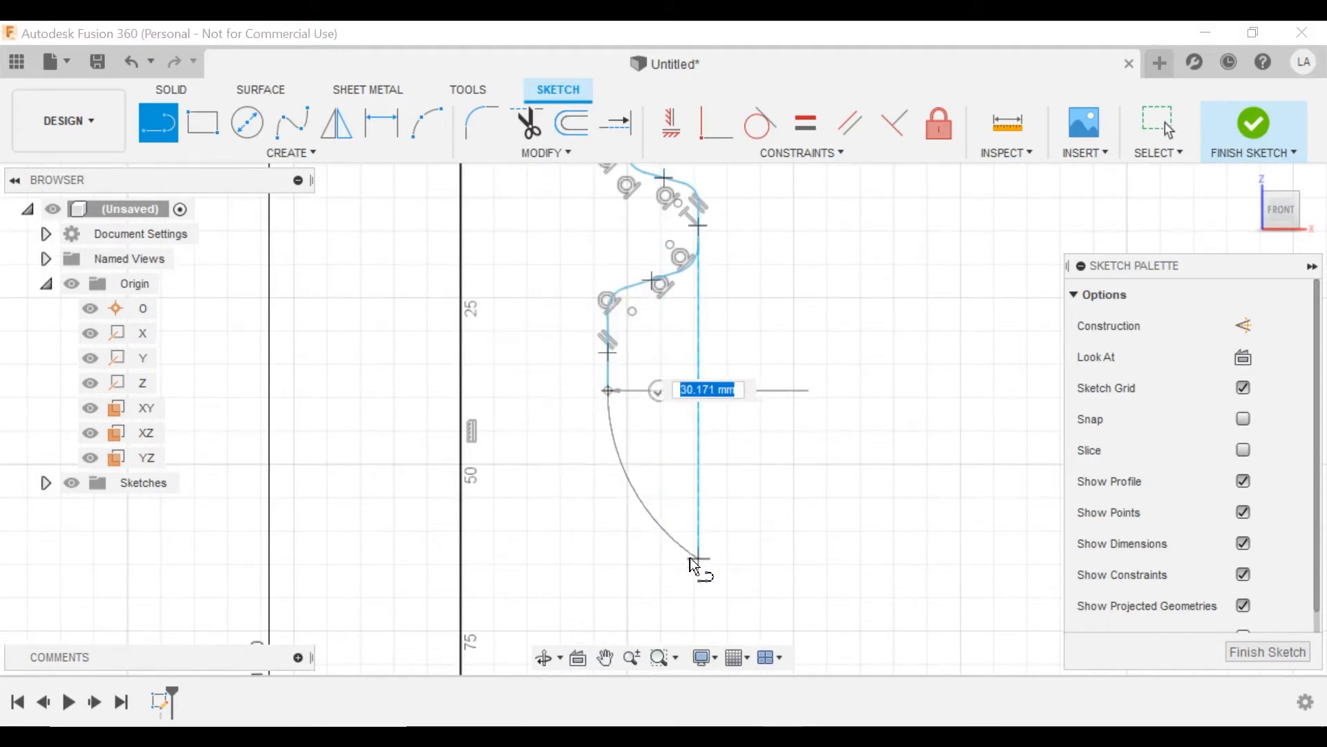
pyautogui.press('Escape')
# - Dimension the vertical neck line 14 mm from the central axis line
pyautogui.scroll(-2, 605, 418)
pyautogui.moveTo(581, 370); pyautogui.dragTo(589, 607, button='middle')
pyautogui.scroll(3, 589, 311)
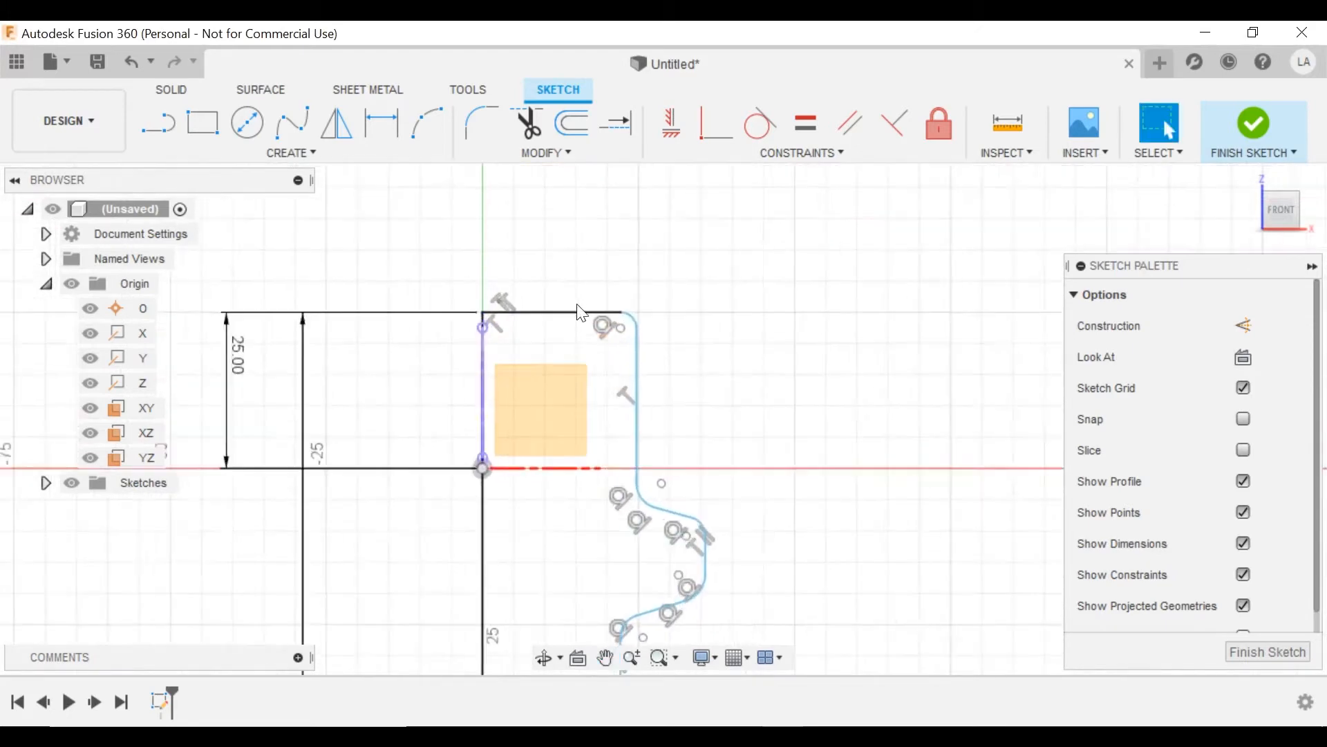
pyautogui.moveTo(605, 331); pyautogui.dragTo(585, 277, button='middle')
pyautogui.click(382, 125)
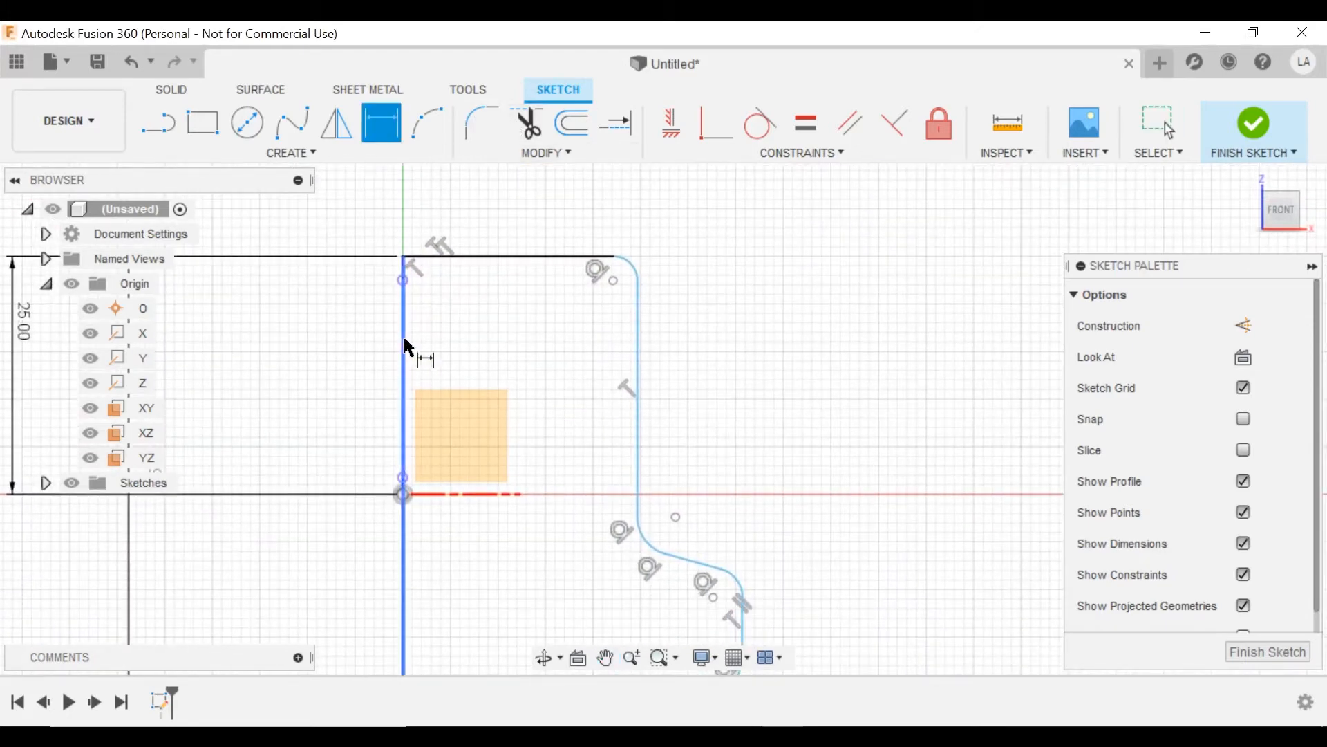
pyautogui.click(404, 346)
pyautogui.click(638, 349)
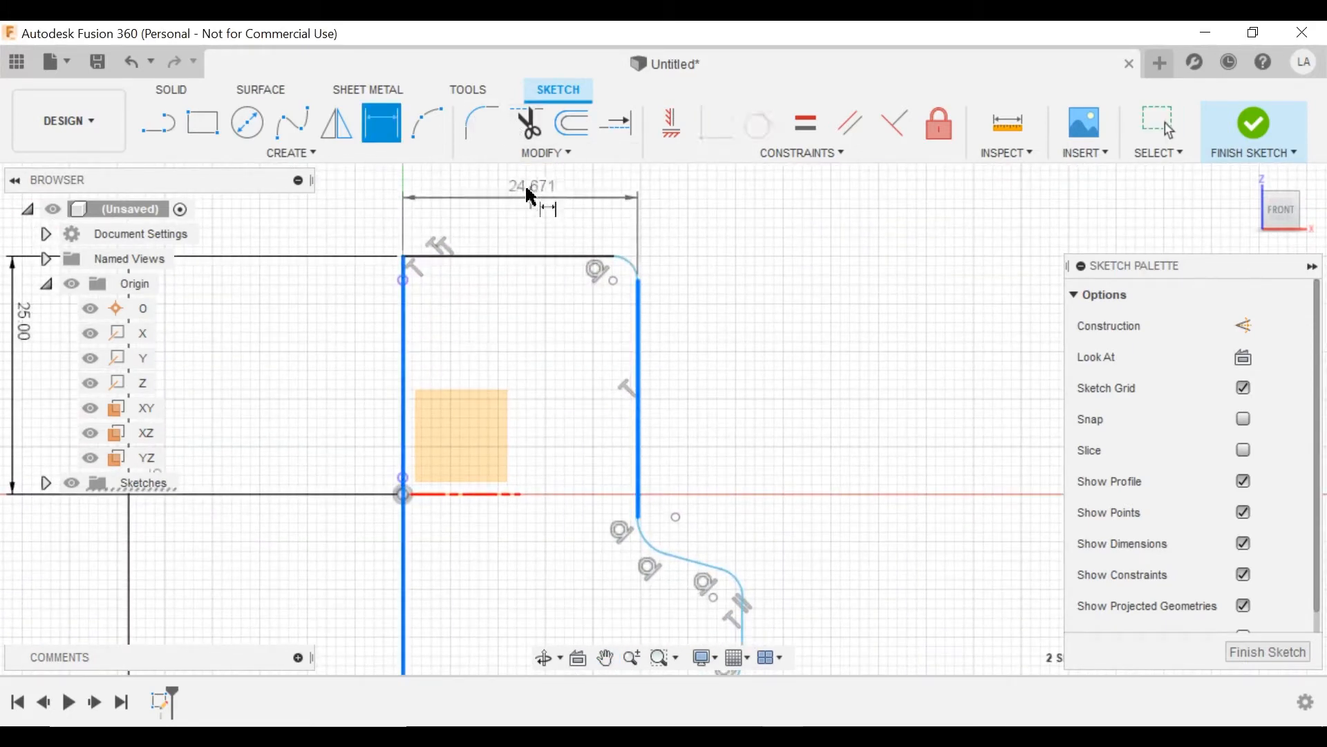
pyautogui.click(552, 168)
pyautogui.write('14')
pyautogui.press('Return')
# - Dimension the rounded corner at the top of the neck with a 1.5 mm radius
pyautogui.press('d')
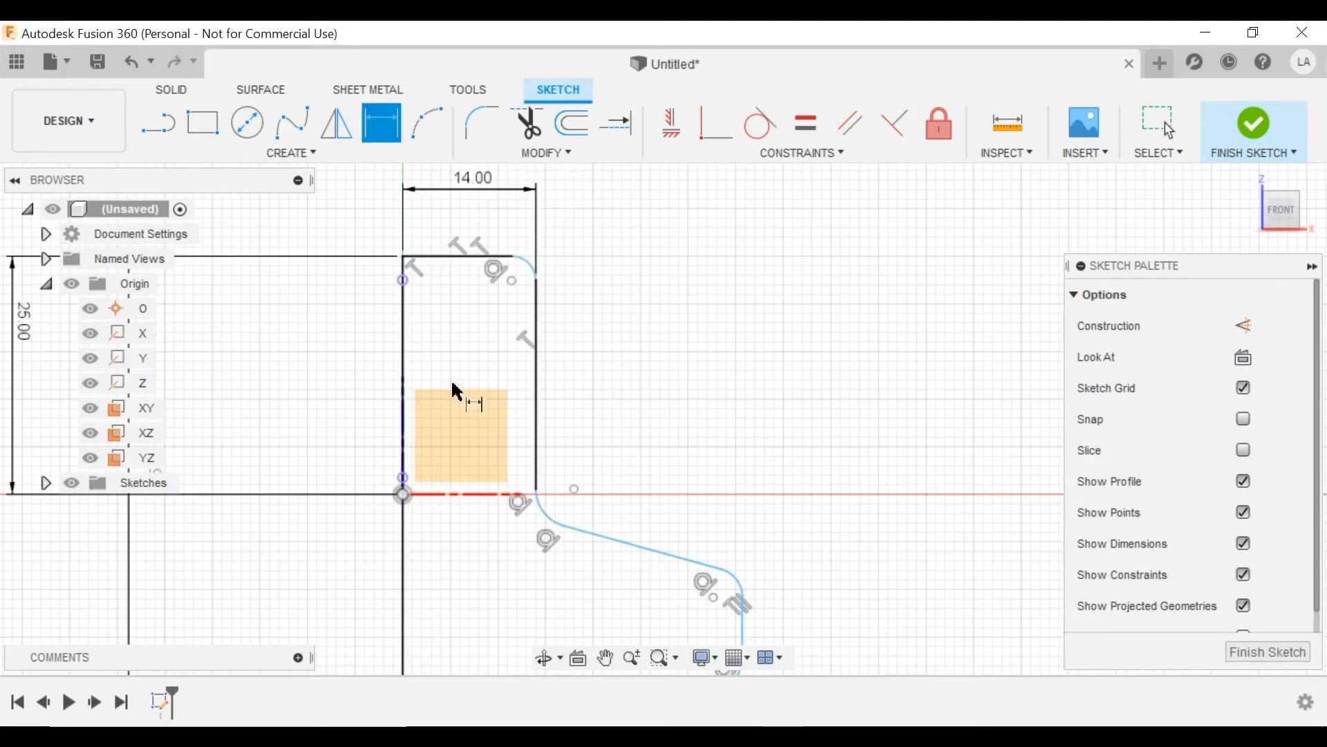
pyautogui.click(534, 271)
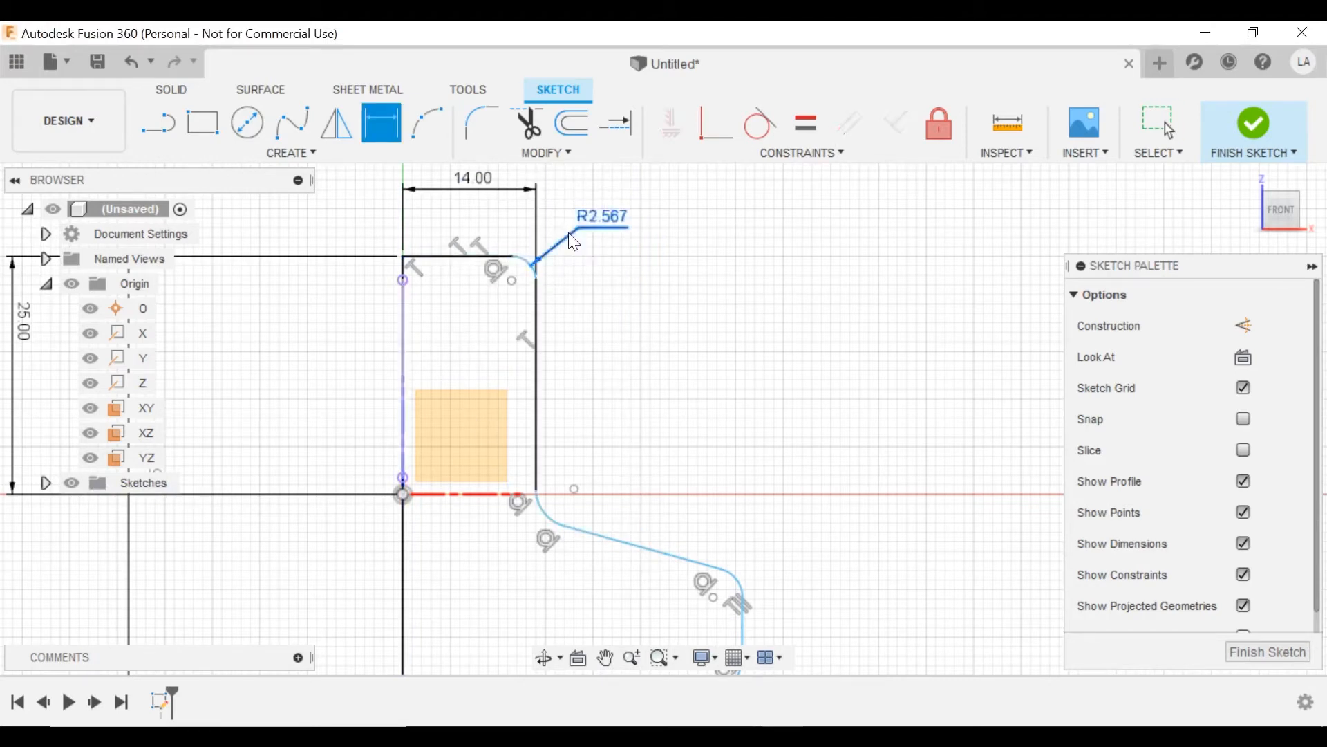
pyautogui.click(573, 241)
pyautogui.write('1.5')
pyautogui.press('Return')
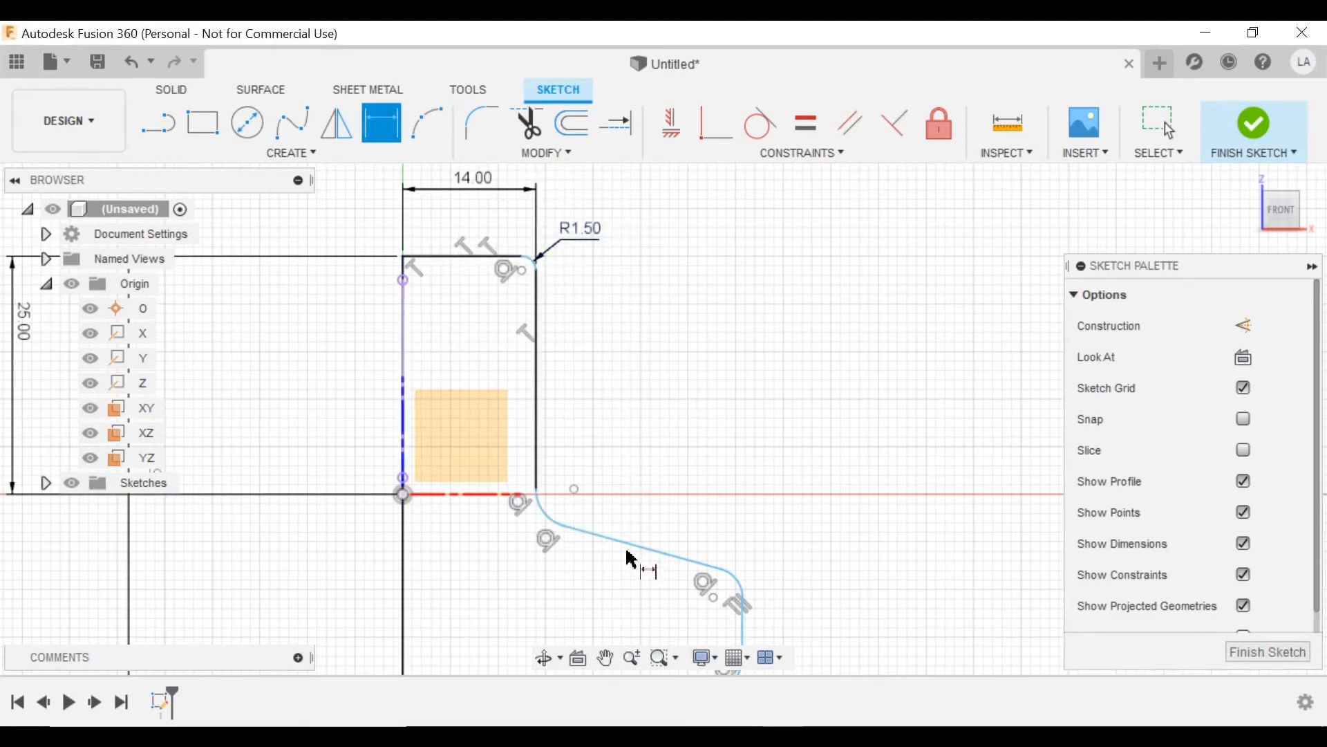
# - Dimension the arc between the neck and the sloping shoulder with a 1 mm radius
pyautogui.scroll(2, 553, 536)
pyautogui.click(490, 545)
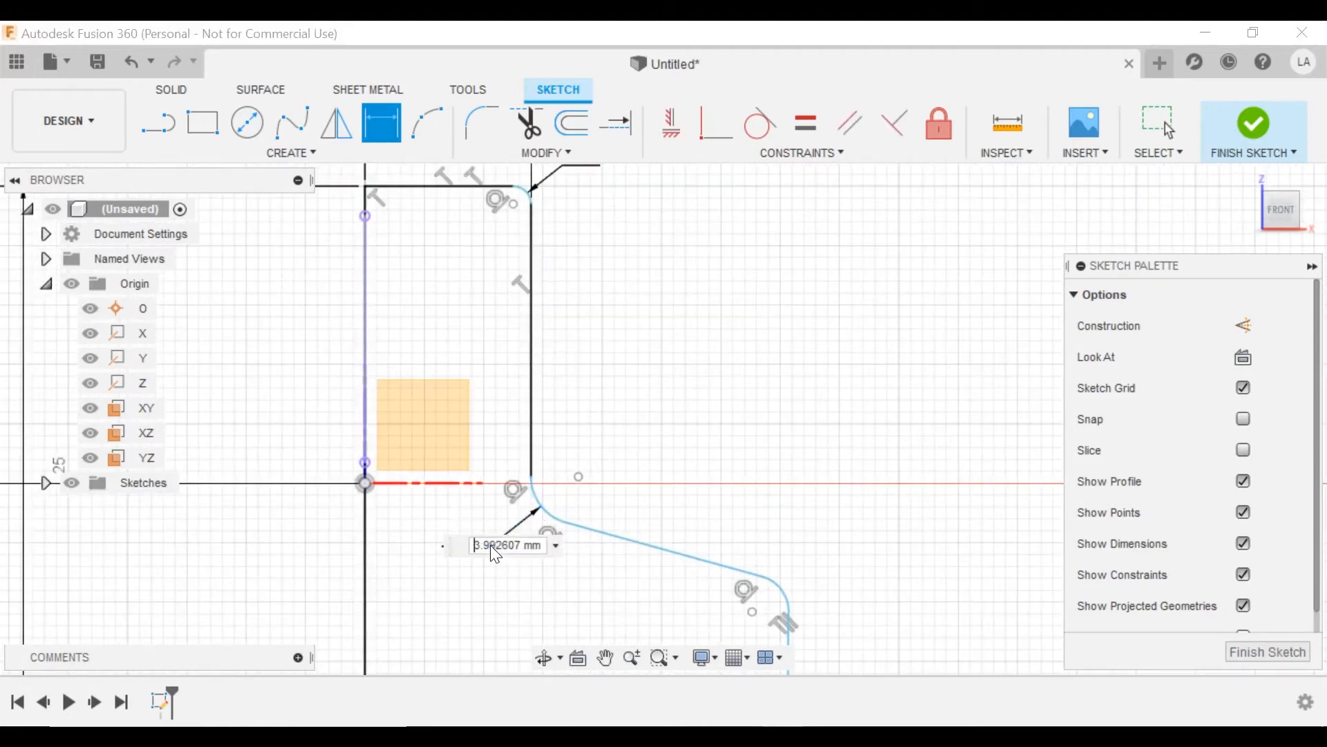
pyautogui.press('Return')
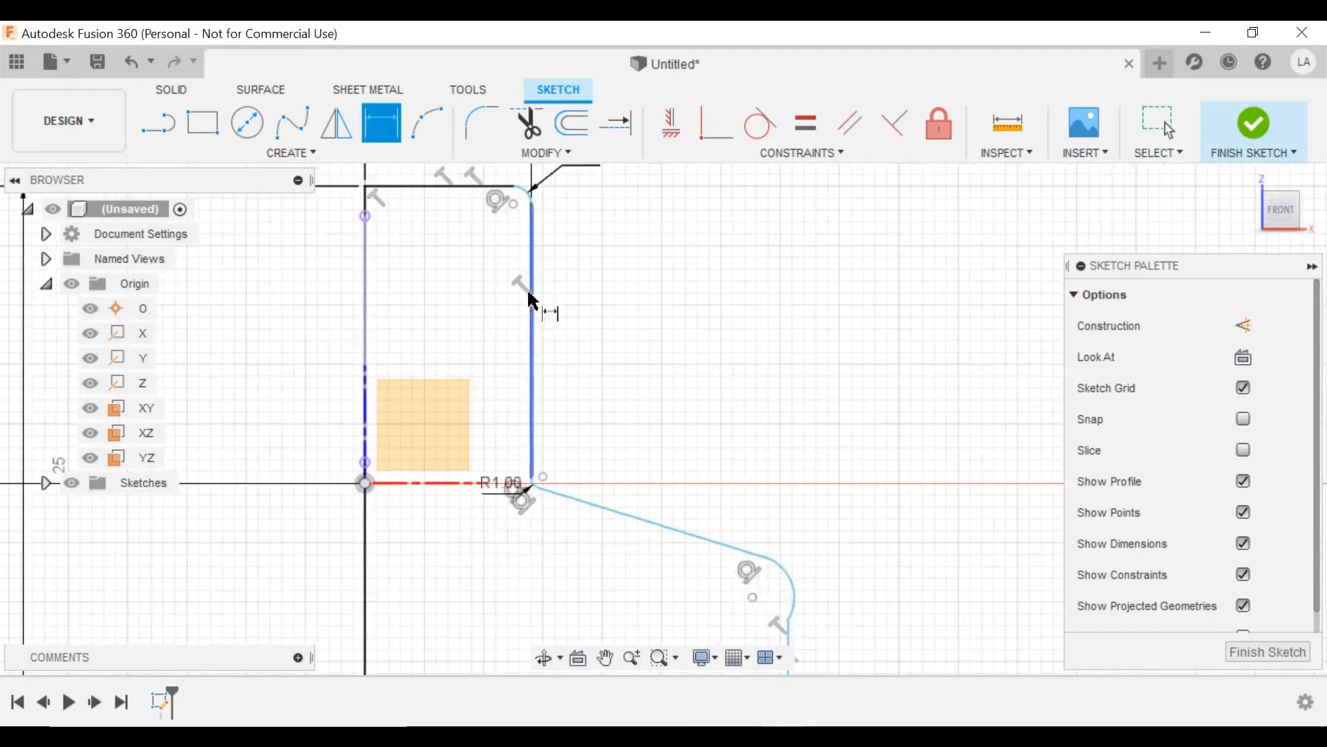
# - Dimension the vertical distance from the profile's top line to the center point of the lower neck arc as 15 mm
pyautogui.click(499, 186)
pyautogui.click(544, 476)
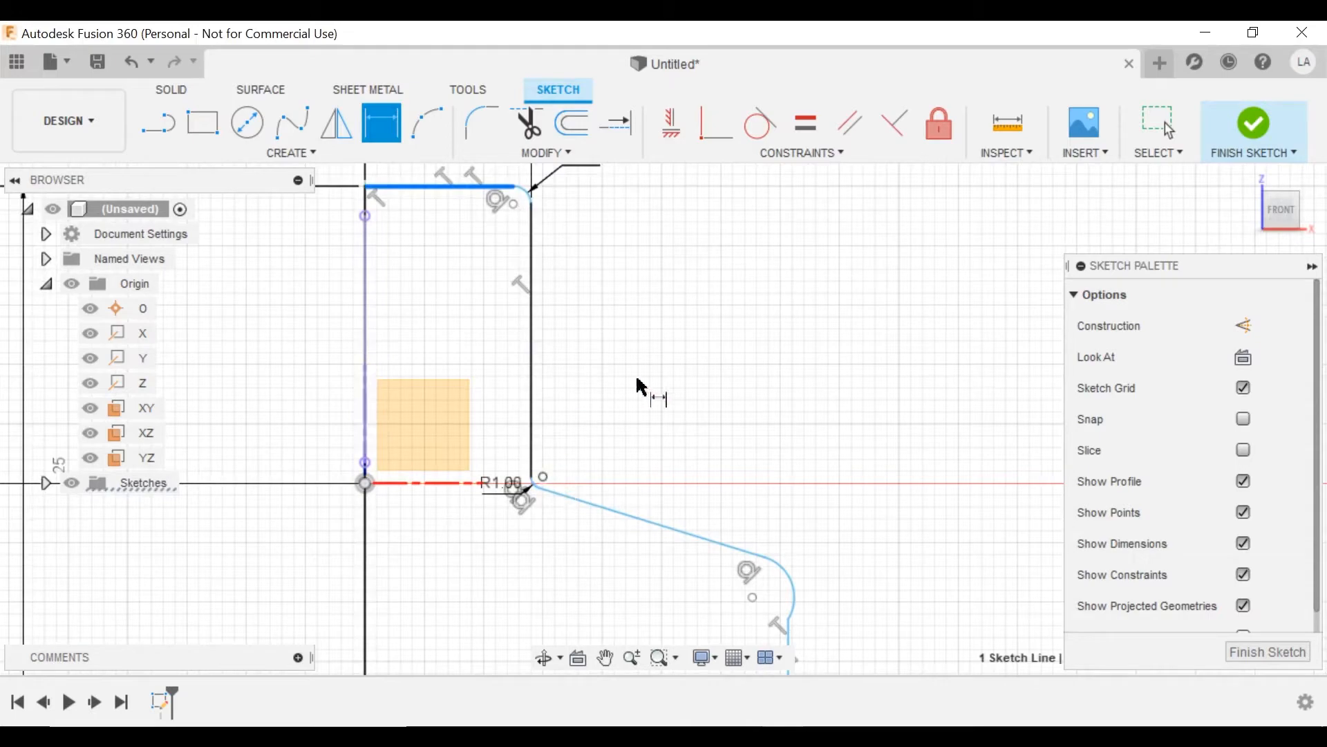
pyautogui.click(692, 360)
pyautogui.write('15')
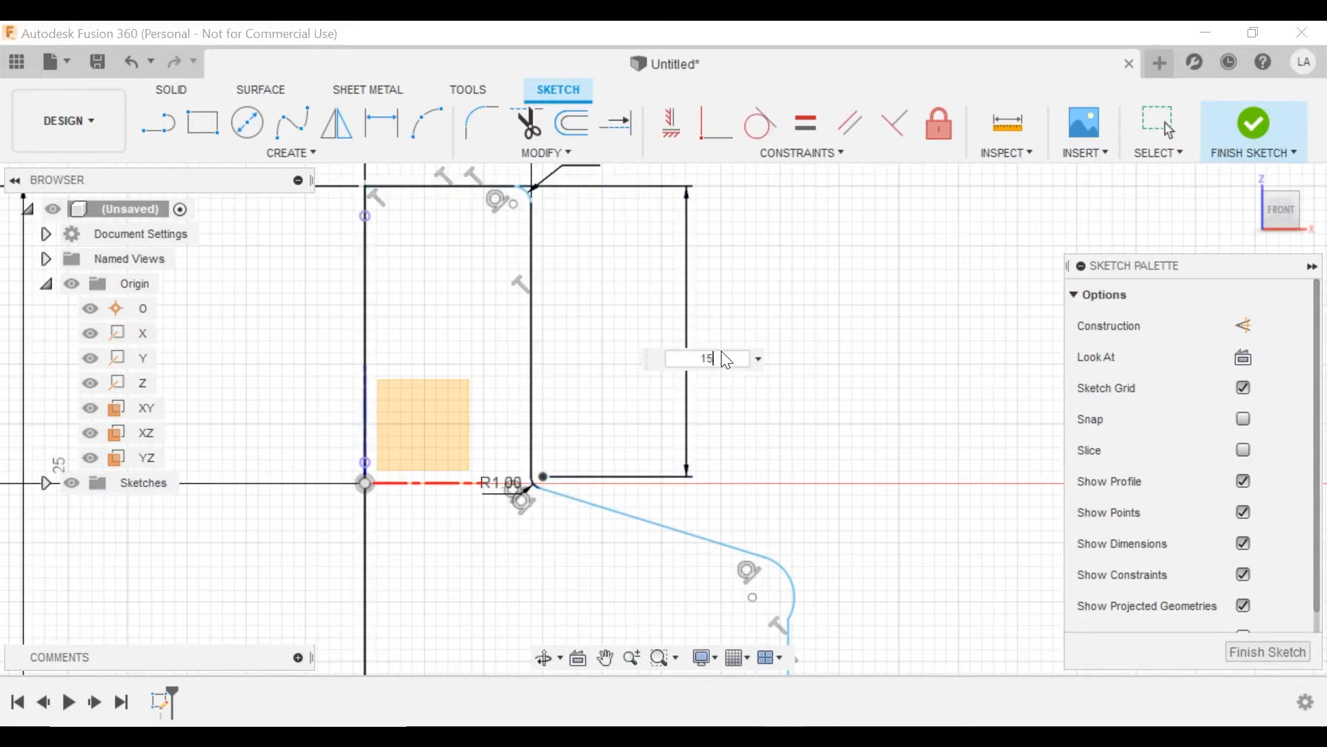
pyautogui.press('Return')
# - Make the large shoulder arc tangent to the short vertical line below it
pyautogui.scroll(-1, 636, 284)
pyautogui.scroll(-2, 634, 284)
pyautogui.moveTo(574, 328)
pyautogui.mouseDown(button='middle')
pyautogui.moveTo(488, 471)
pyautogui.moveTo(506, 300)
pyautogui.mouseUp(button='middle')
pyautogui.scroll(3, 497, 435)
pyautogui.scroll(1, 617, 403)
pyautogui.scroll(-4, 619, 403)
pyautogui.moveTo(748, 537); pyautogui.dragTo(724, 446, button='middle')
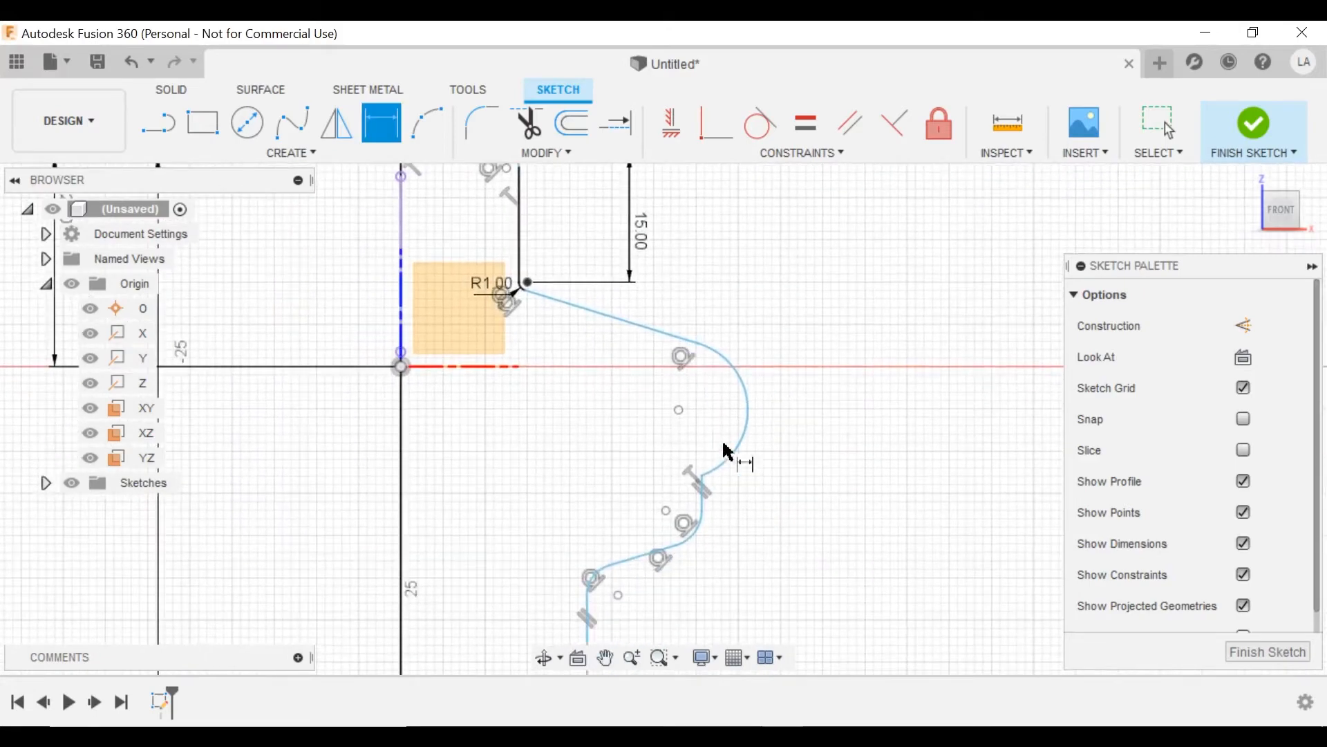
pyautogui.scroll(2, 725, 447)
pyautogui.click(763, 132)
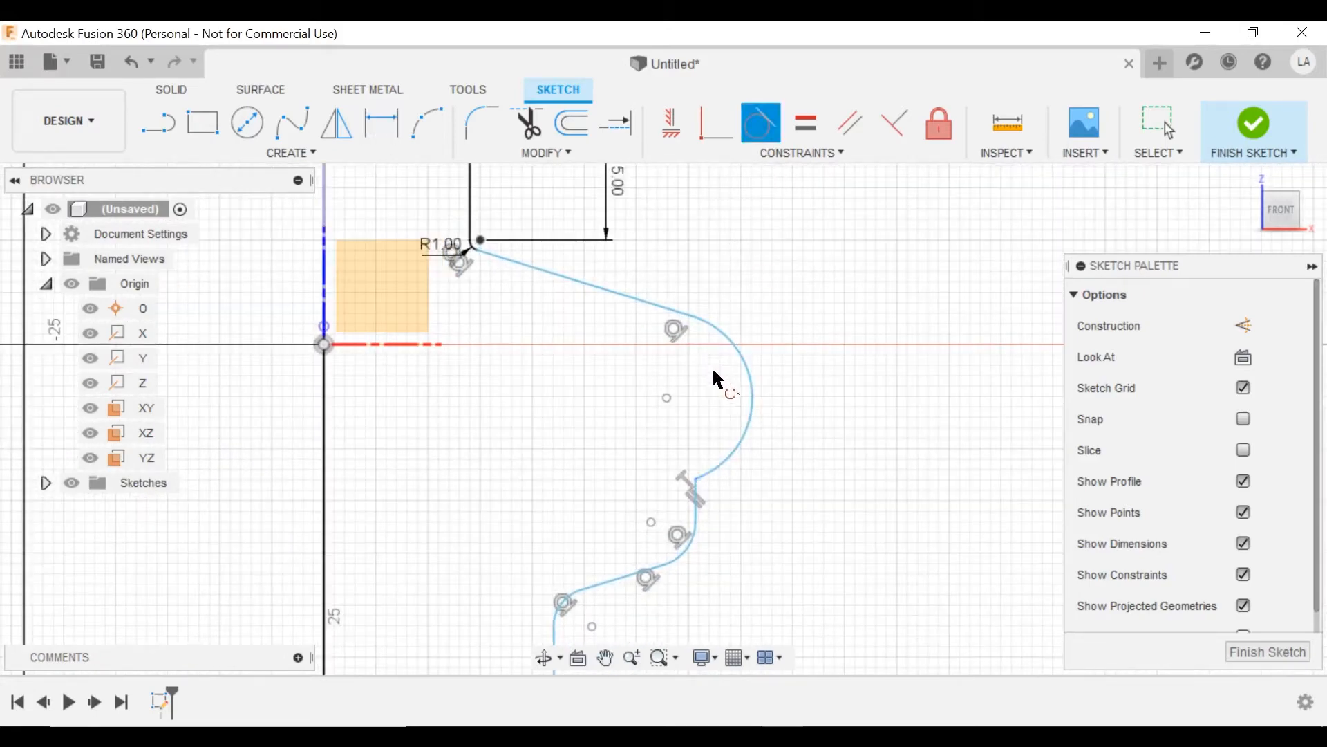
pyautogui.moveTo(699, 527); pyautogui.dragTo(699, 465, button='middle')
pyautogui.scroll(1, 714, 482)
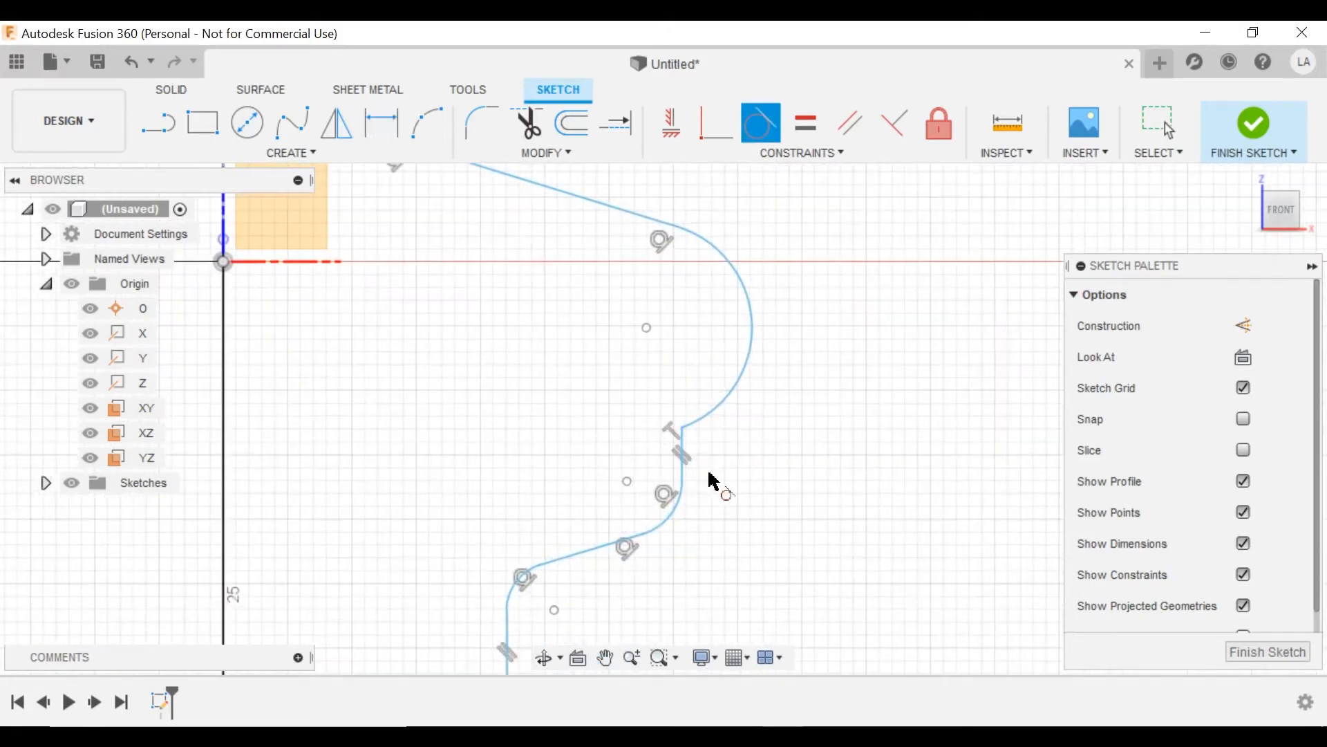
pyautogui.click(711, 423)
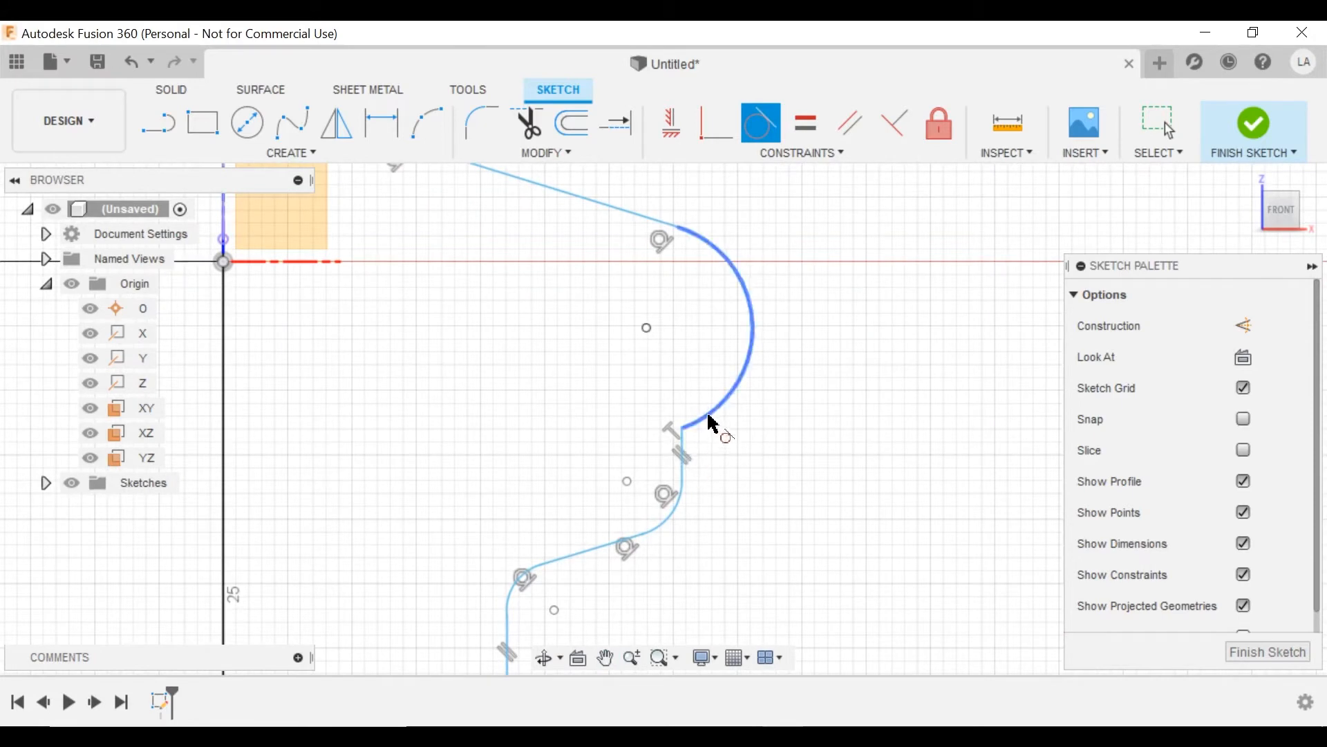
pyautogui.scroll(-1, 698, 456)
pyautogui.click(686, 448)
pyautogui.moveTo(688, 474); pyautogui.dragTo(680, 351, button='middle')
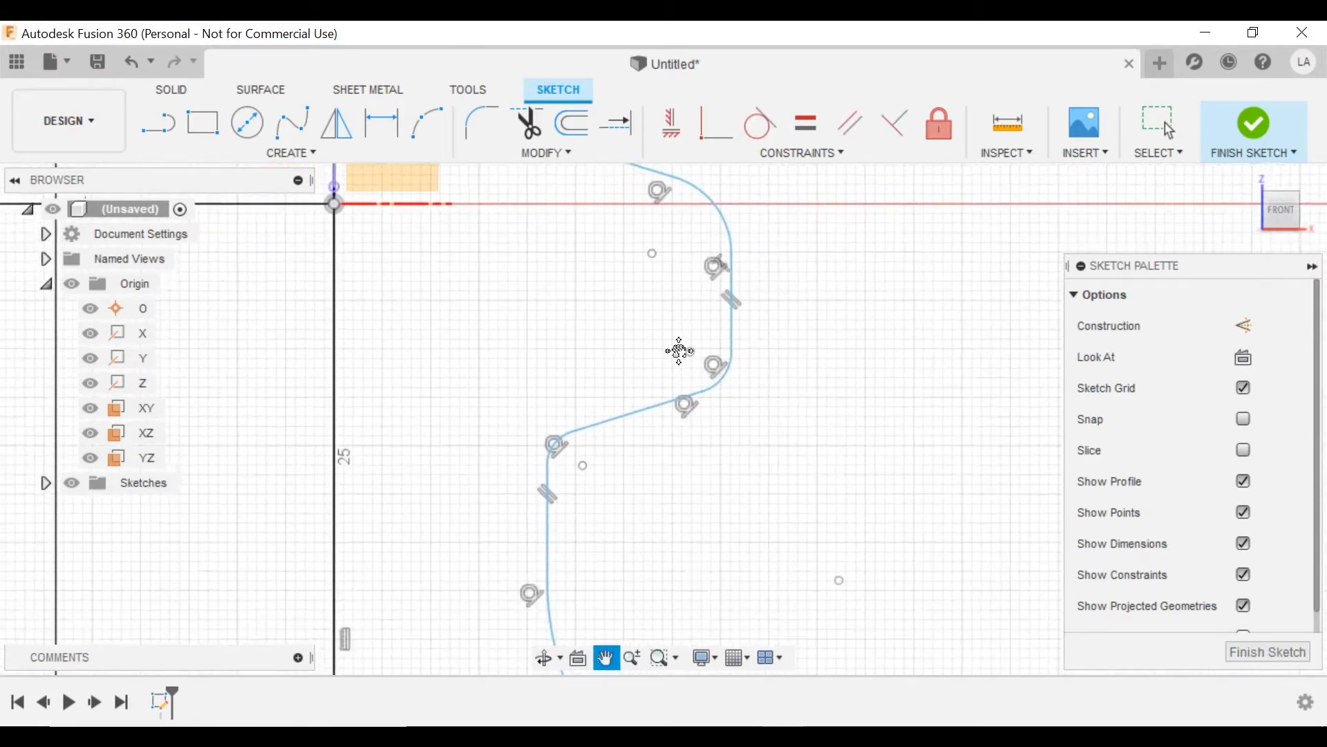
pyautogui.scroll(1, 676, 356)
pyautogui.click(726, 393)
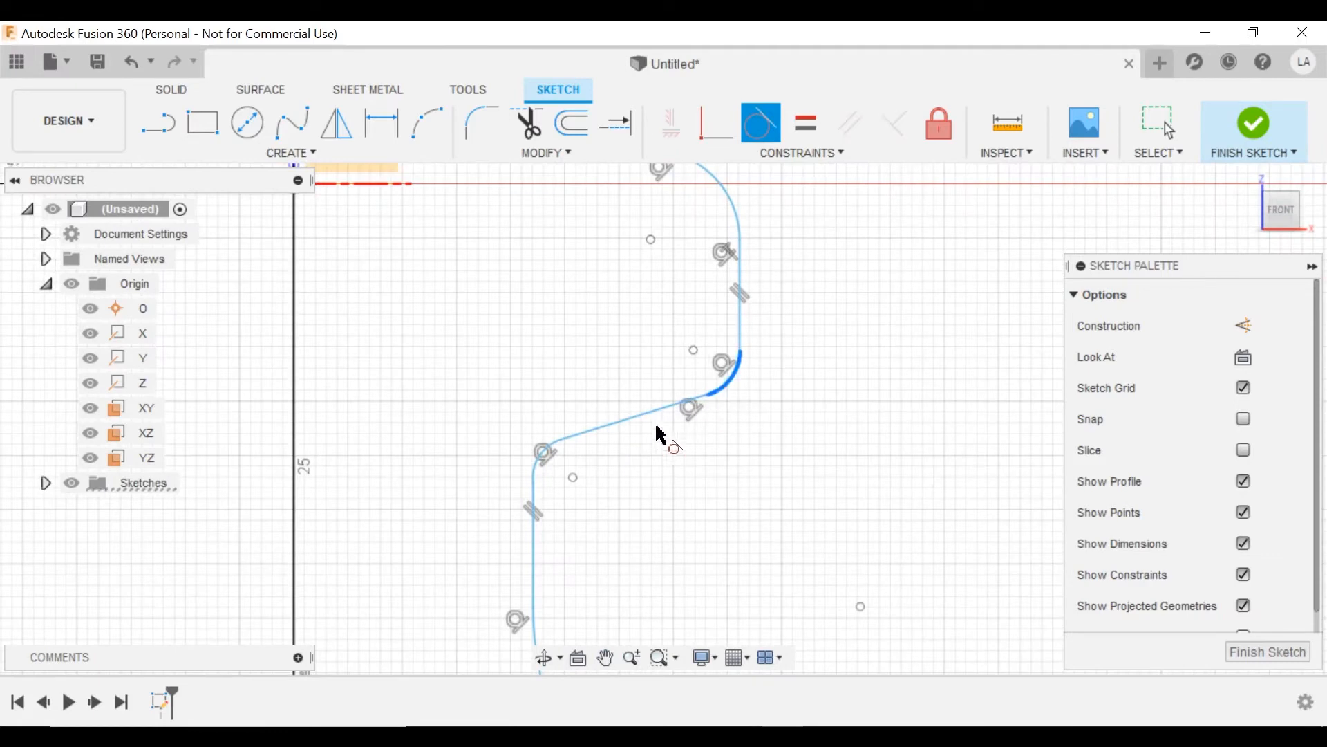
pyautogui.press('Escape')
pyautogui.moveTo(577, 484); pyautogui.dragTo(580, 463, button='middle')
pyautogui.moveTo(604, 512); pyautogui.dragTo(546, 400)
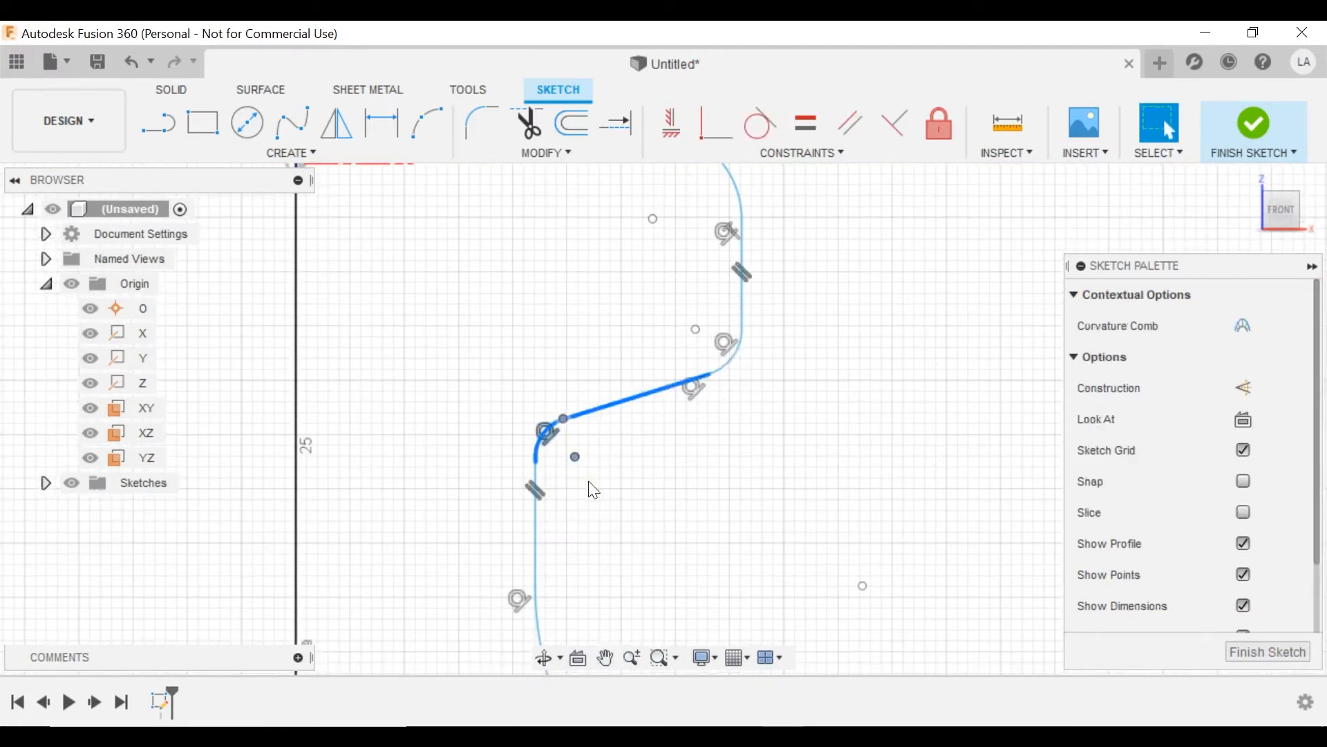
pyautogui.click(589, 482)
# - Apply a tangent constraint between the small inner arc below the lower sloping line and the vertical line beneath it
pyautogui.click(760, 124)
pyautogui.click(539, 453)
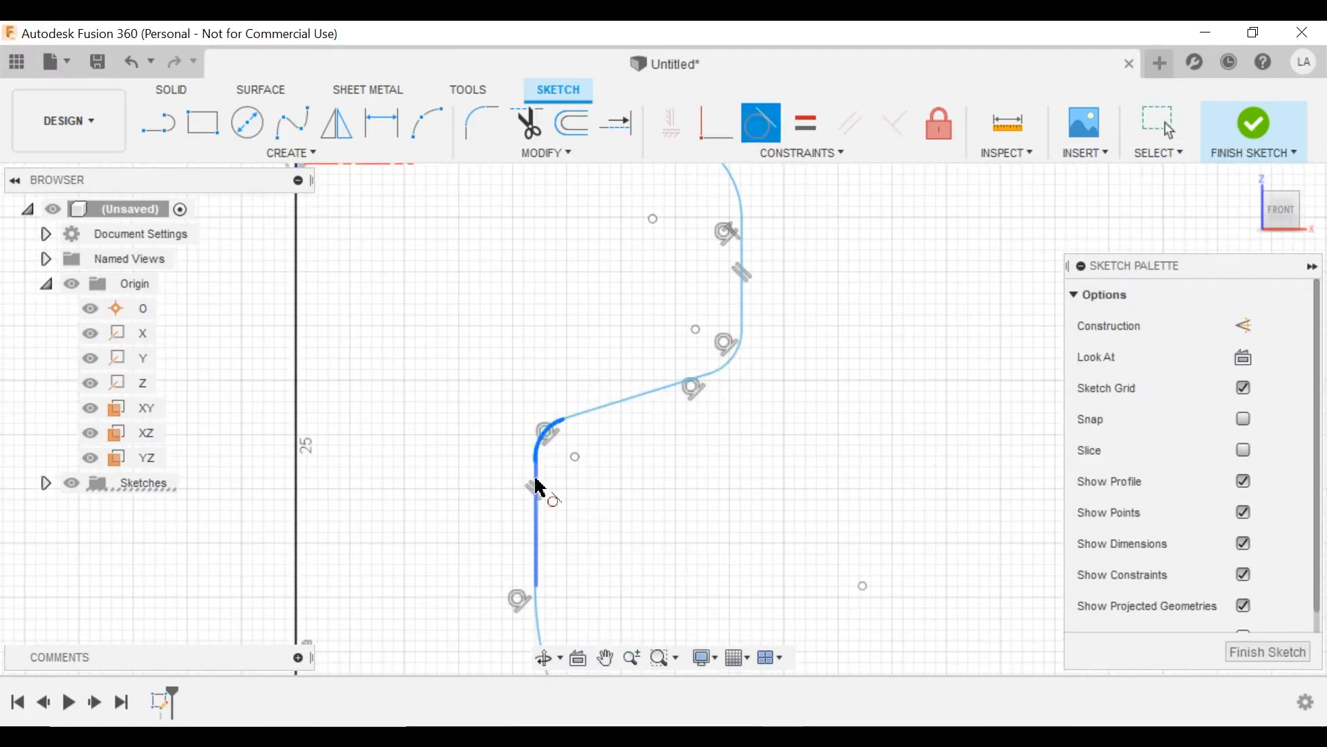
pyautogui.scroll(-2, 569, 488)
pyautogui.press('Escape')
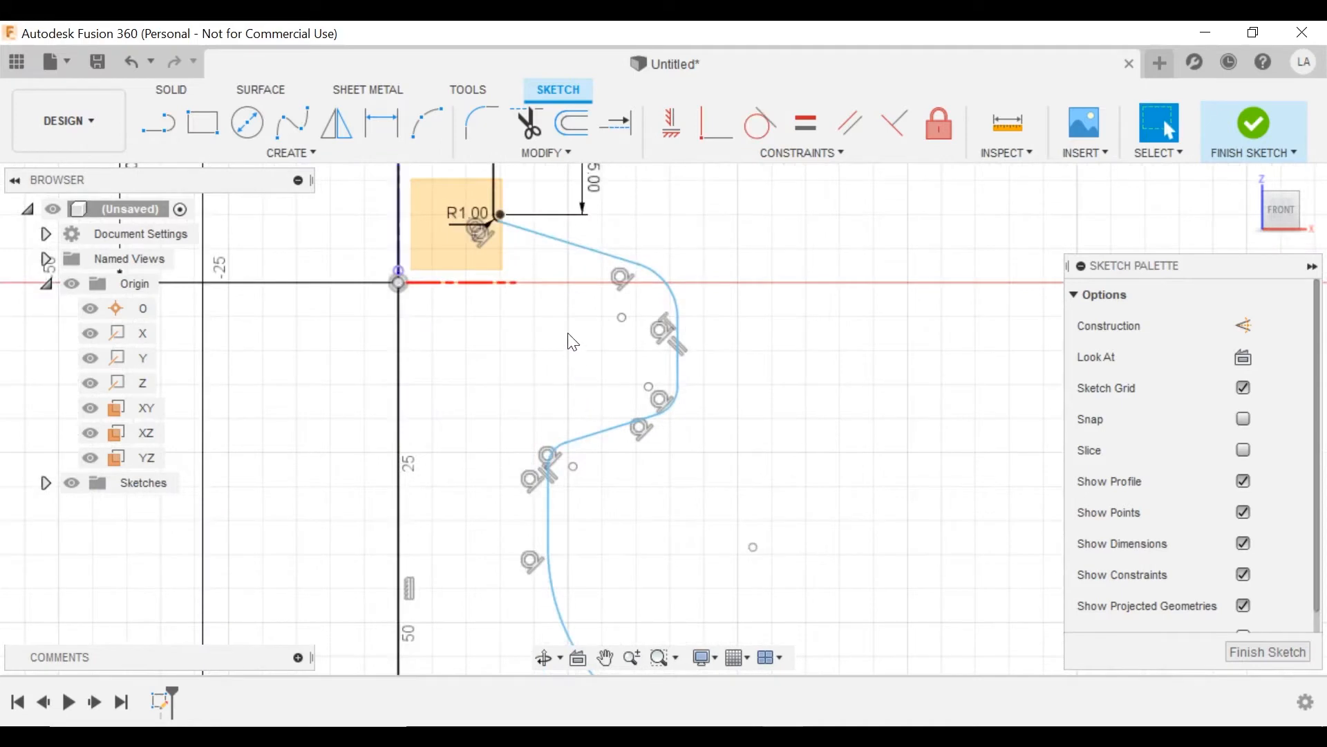
# - Dimension the large shoulder arc's radius by linking it to the 1 mm radius dimension of the lower neck arc
pyautogui.scroll(2, 566, 332)
pyautogui.moveTo(566, 332); pyautogui.dragTo(627, 461, button='middle')
pyautogui.scroll(-1, 598, 425)
pyautogui.scroll(1, 599, 425)
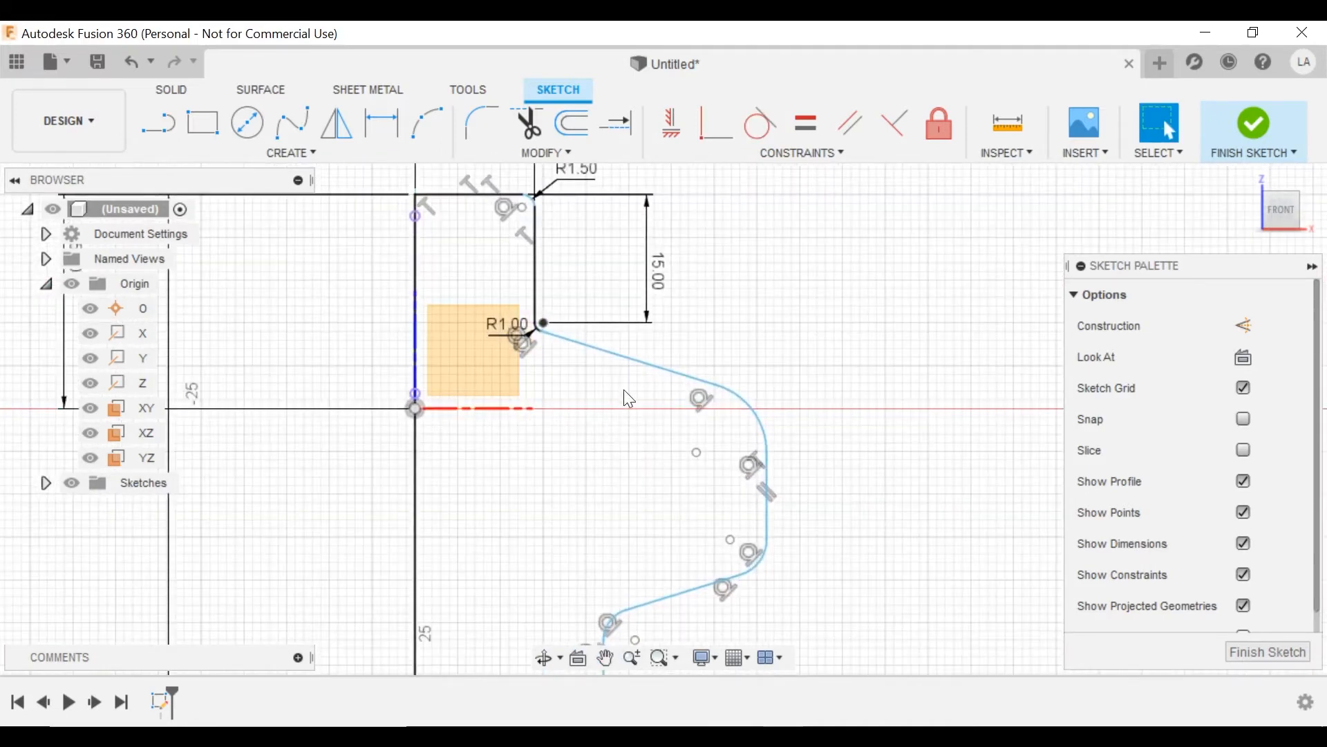
pyautogui.moveTo(569, 429); pyautogui.dragTo(531, 408, button='middle')
pyautogui.click(382, 123)
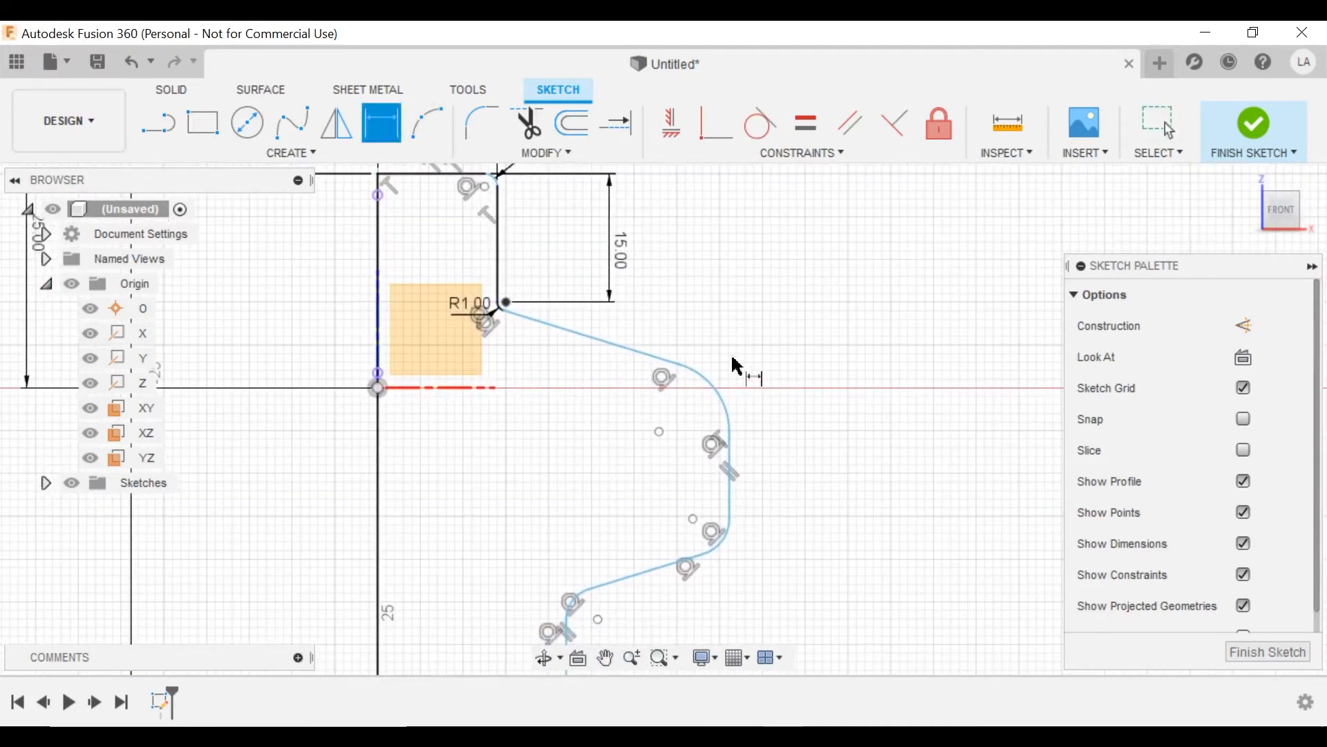
pyautogui.click(736, 368)
pyautogui.click(874, 238)
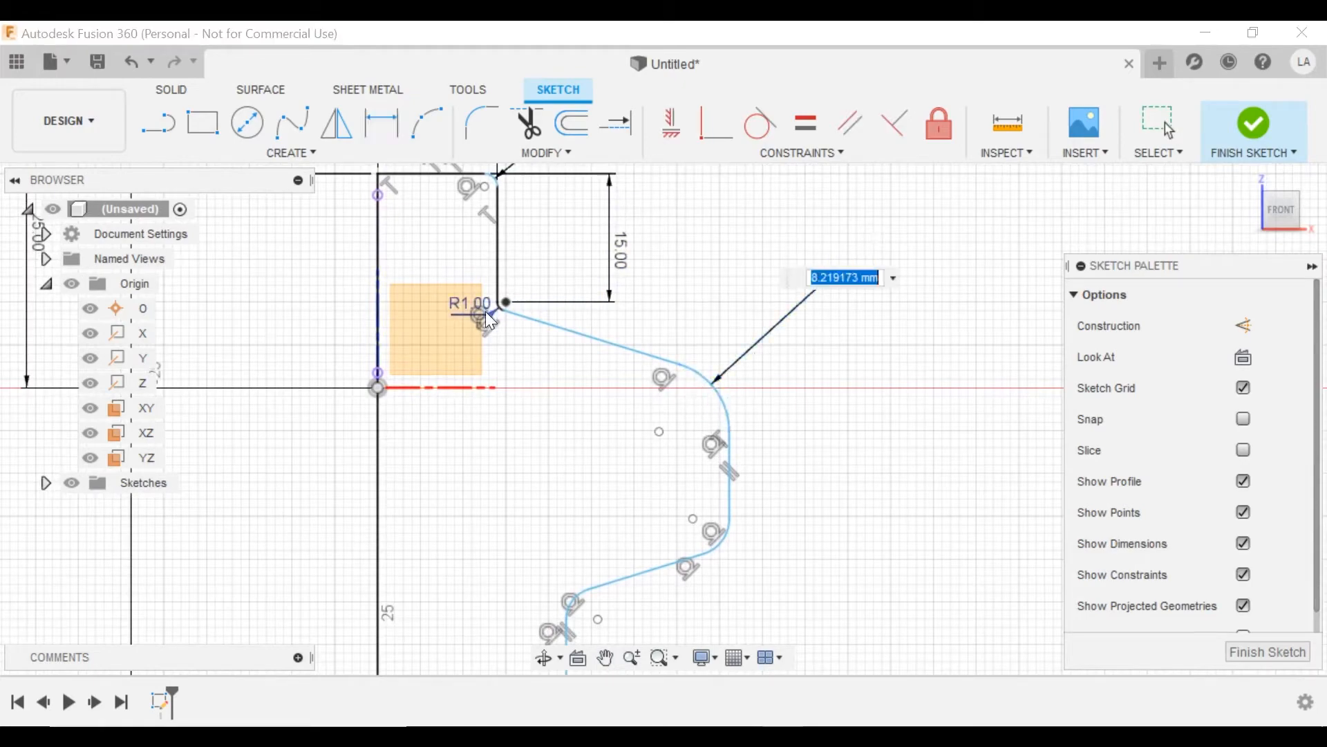
pyautogui.click(476, 308)
pyautogui.press('Return')
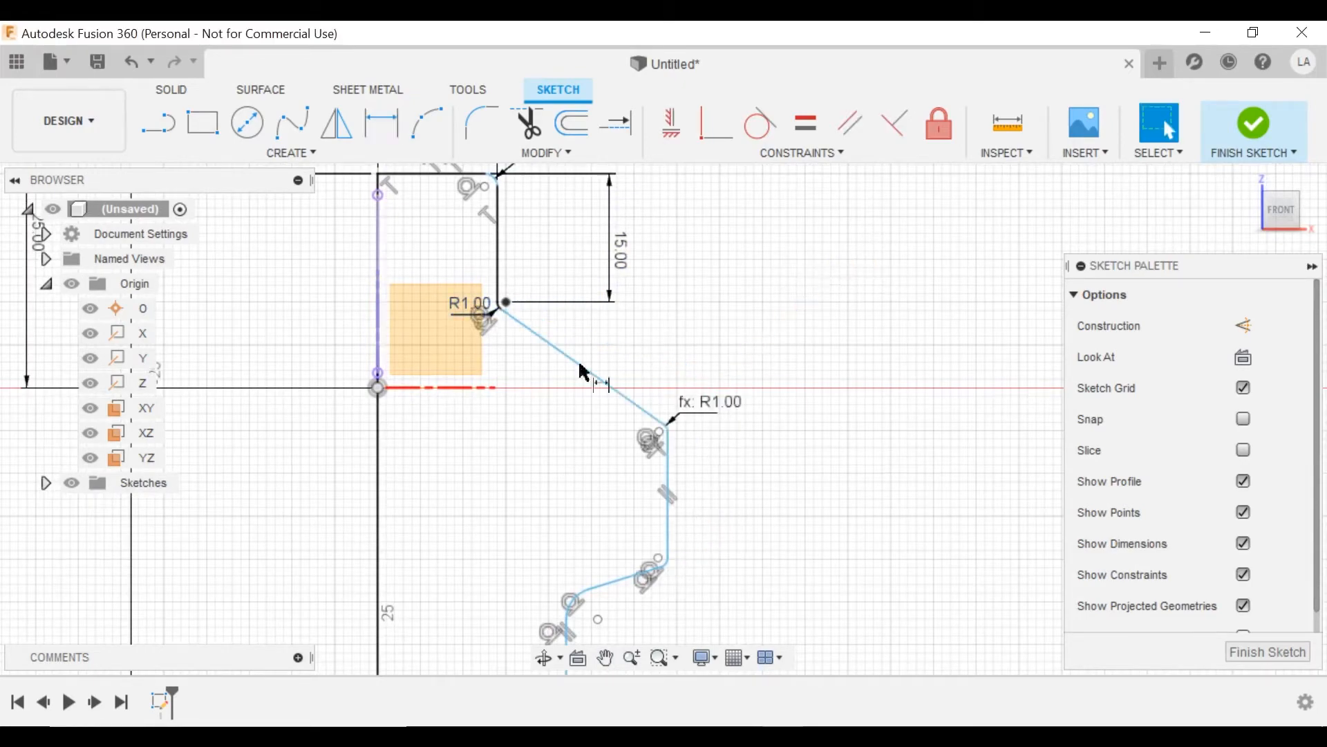
# - Dimension the arc at the lower end of the outer vertical line with a radius linked to the shoulder arc's dimension, d7
pyautogui.scroll(2, 643, 553)
pyautogui.press('Escape')
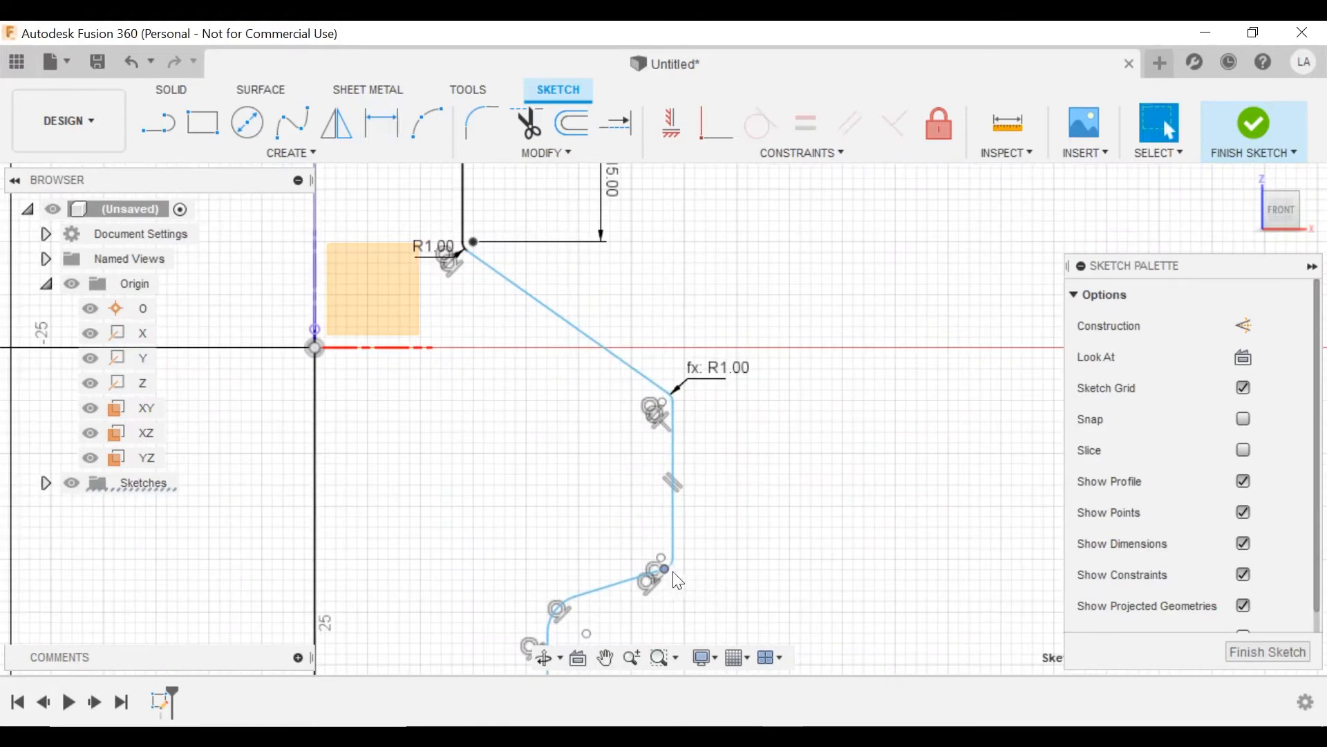
pyautogui.scroll(1, 679, 575)
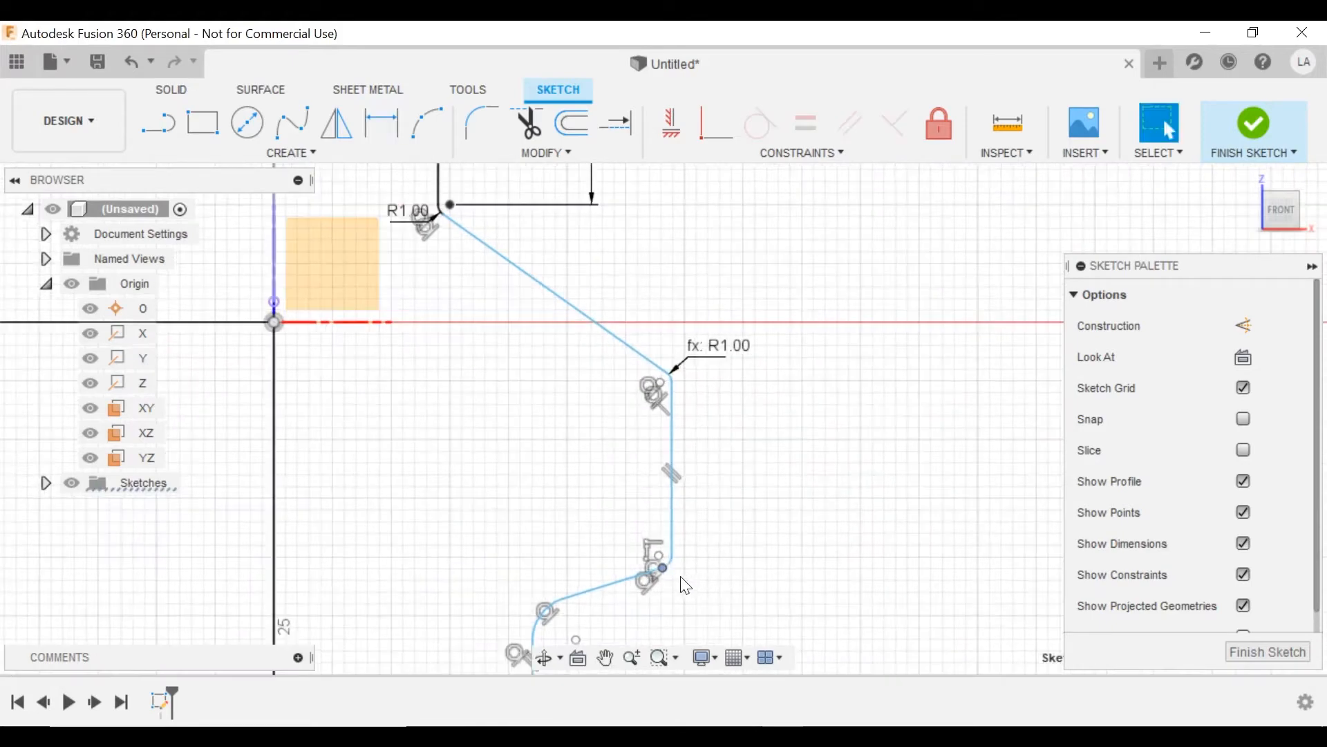
pyautogui.click(381, 122)
pyautogui.moveTo(776, 533); pyautogui.dragTo(794, 416, button='middle')
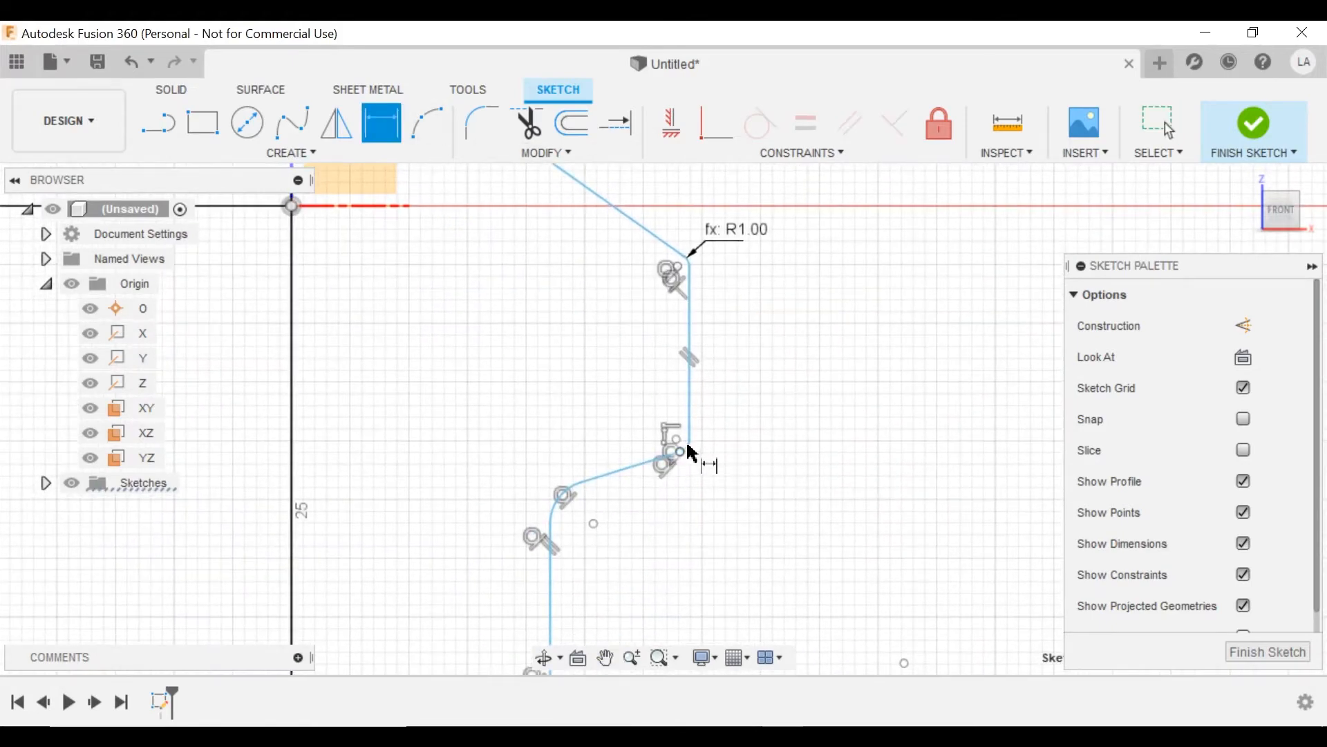
pyautogui.scroll(2, 691, 453)
pyautogui.press('Escape')
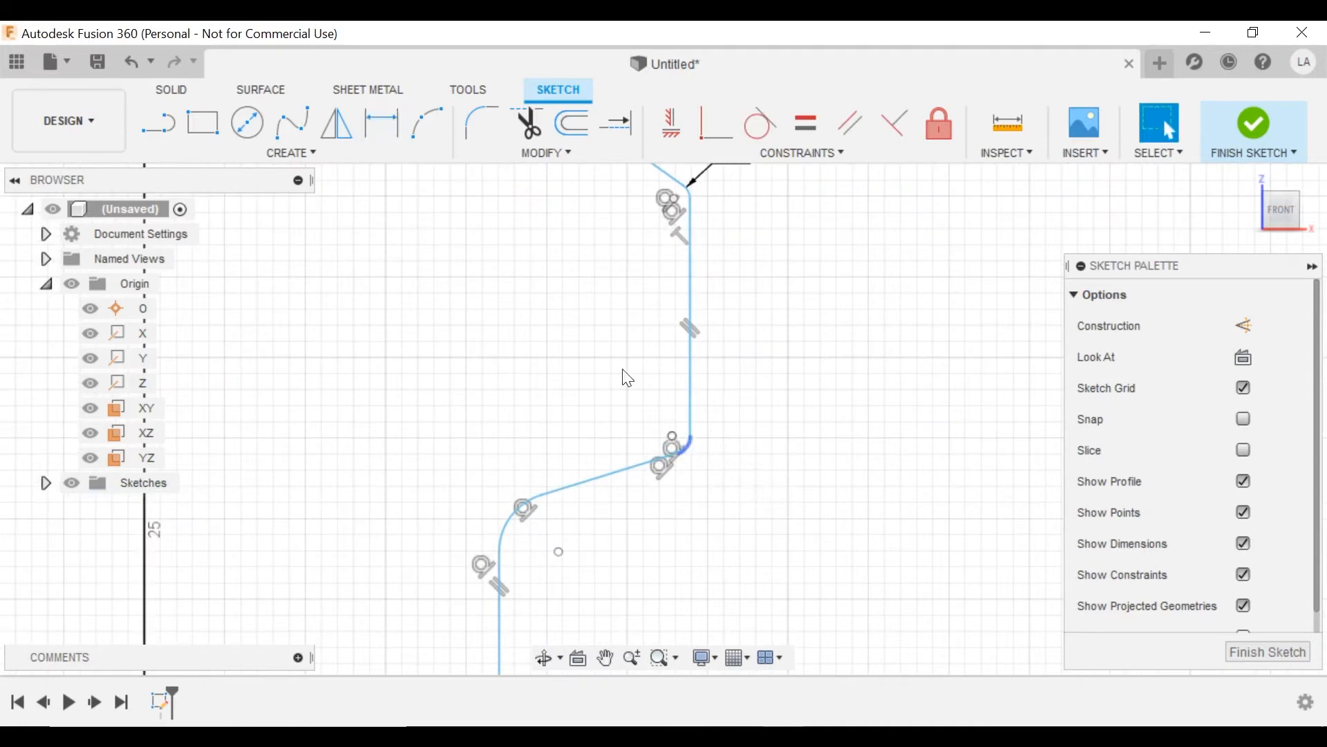
pyautogui.click(381, 123)
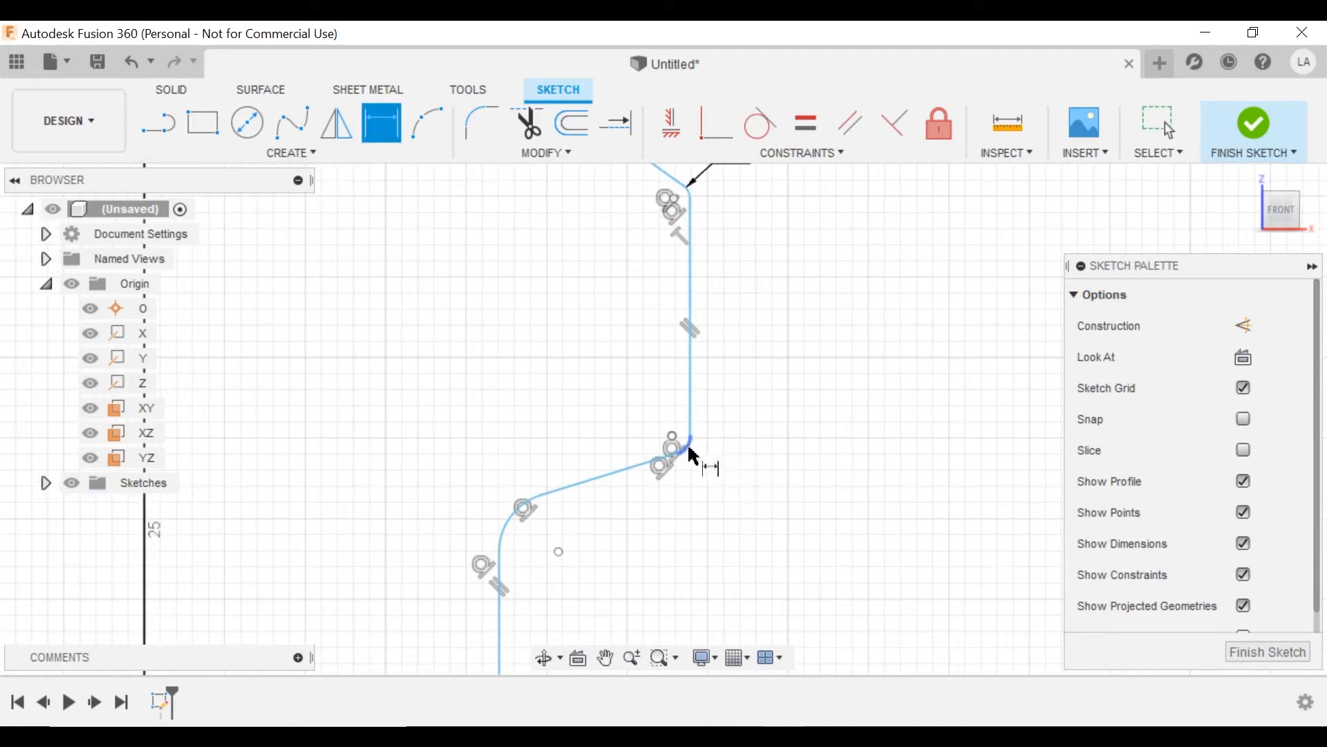
pyautogui.click(691, 451)
pyautogui.click(756, 498)
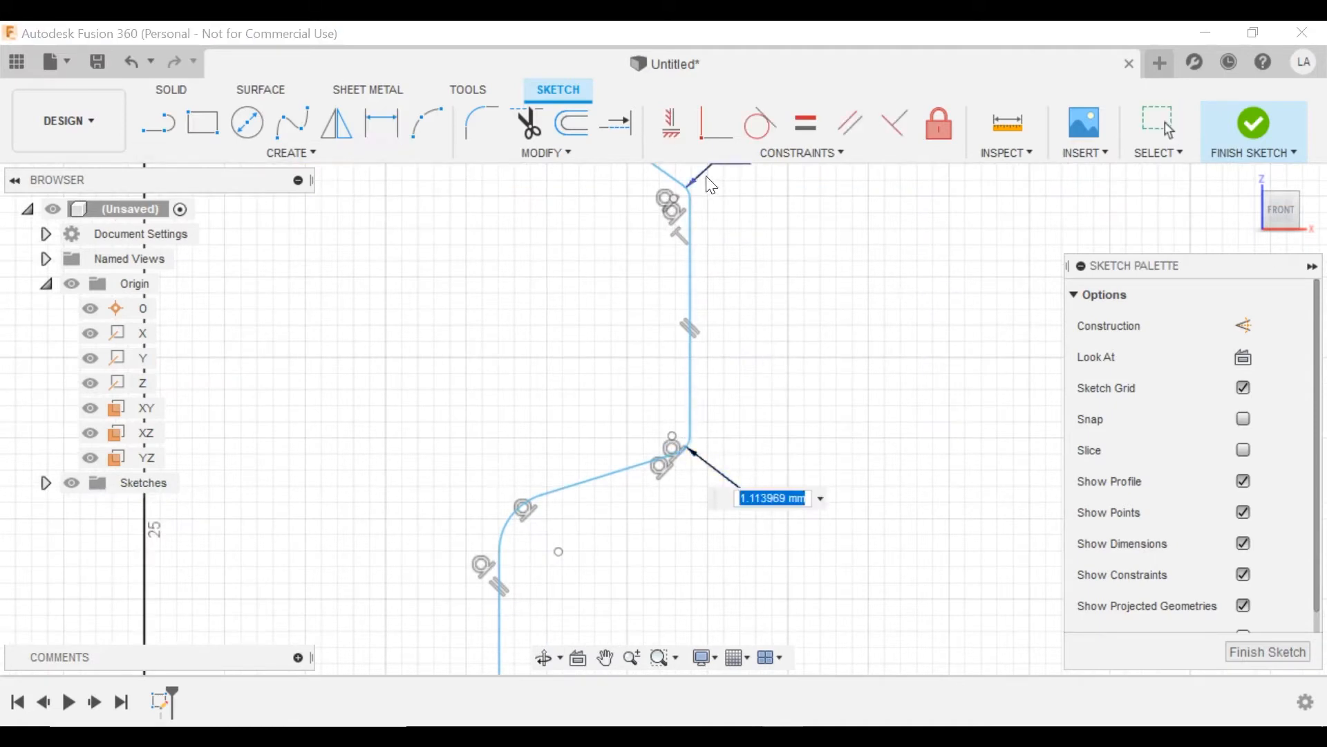
pyautogui.write('d7')
pyautogui.press('Return')
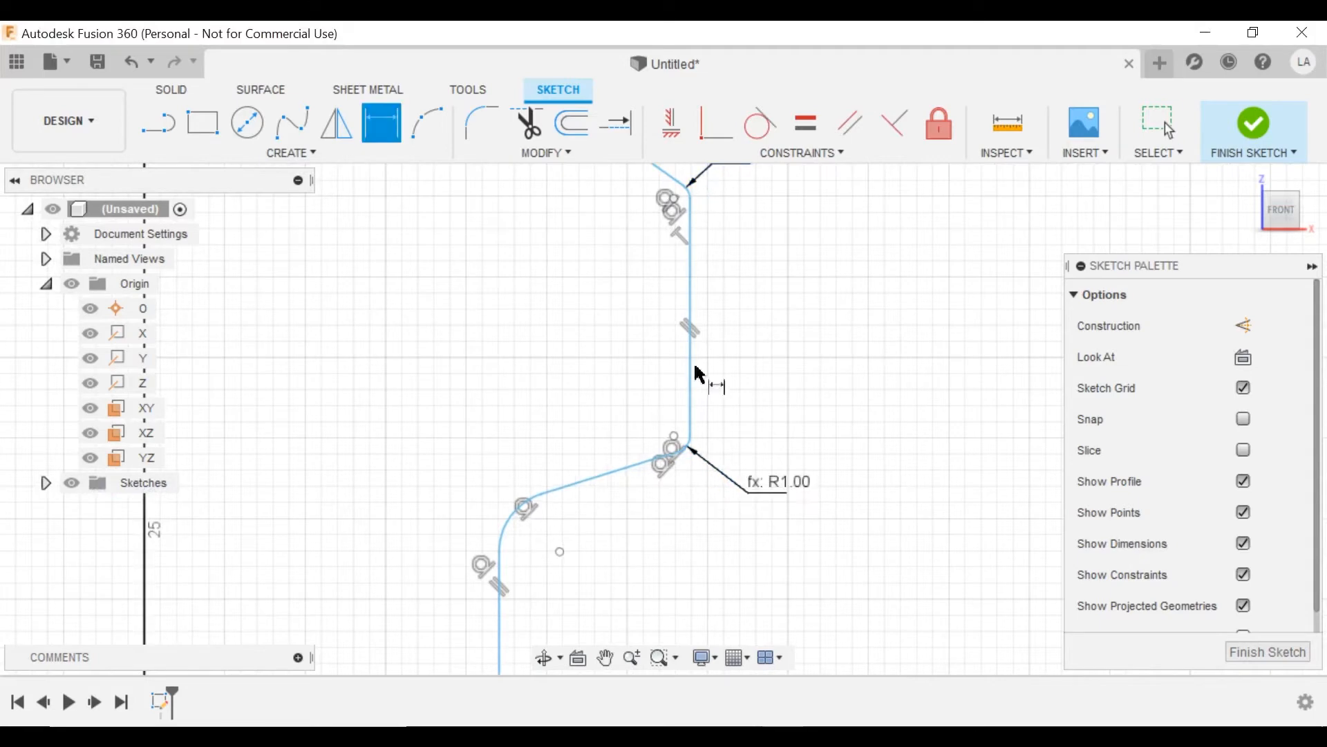
# - Dimension the inner arc below the lower sloping line with a radius linked to the preceding corner's dimension, d8
pyautogui.click(521, 510)
pyautogui.click(453, 457)
pyautogui.write('d7')
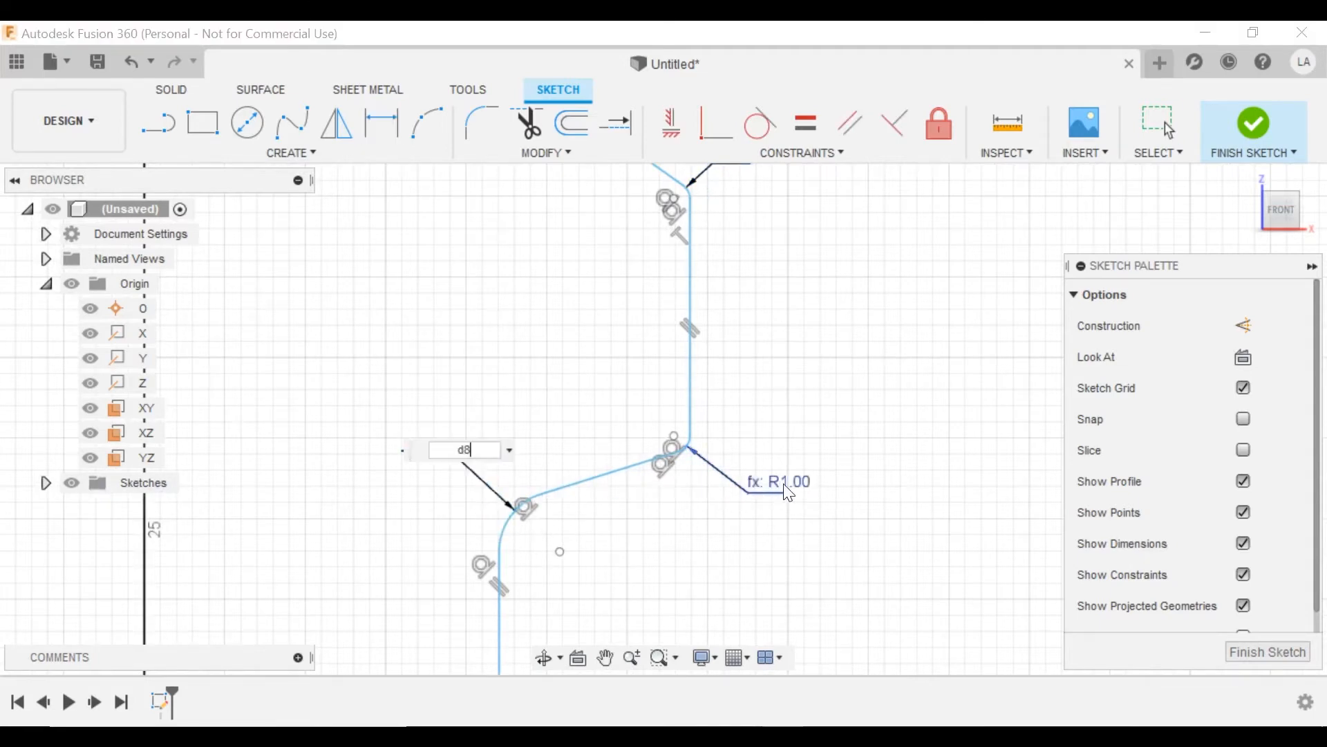
pyautogui.press('Return')
pyautogui.moveTo(502, 356); pyautogui.dragTo(539, 531, button='middle')
pyautogui.scroll(-3, 546, 508)
pyautogui.press('Escape')
# - Try a 2 mm radius on the lower neck arc to test the linked radii, and set it back to 1 mm
pyautogui.scroll(-1, 487, 376)
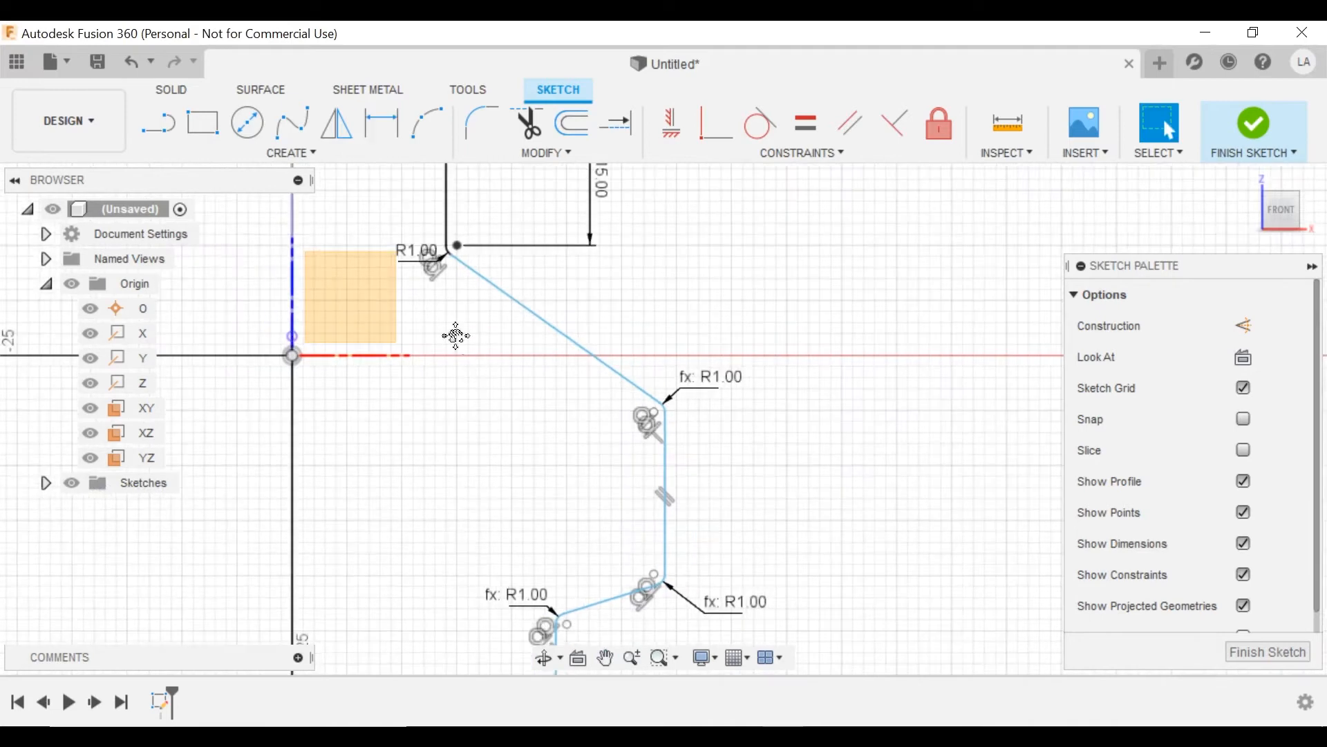
pyautogui.moveTo(454, 335)
pyautogui.mouseDown(button='middle')
pyautogui.moveTo(465, 275)
pyautogui.moveTo(467, 355)
pyautogui.mouseUp(button='middle')
pyautogui.doubleClick(454, 284)
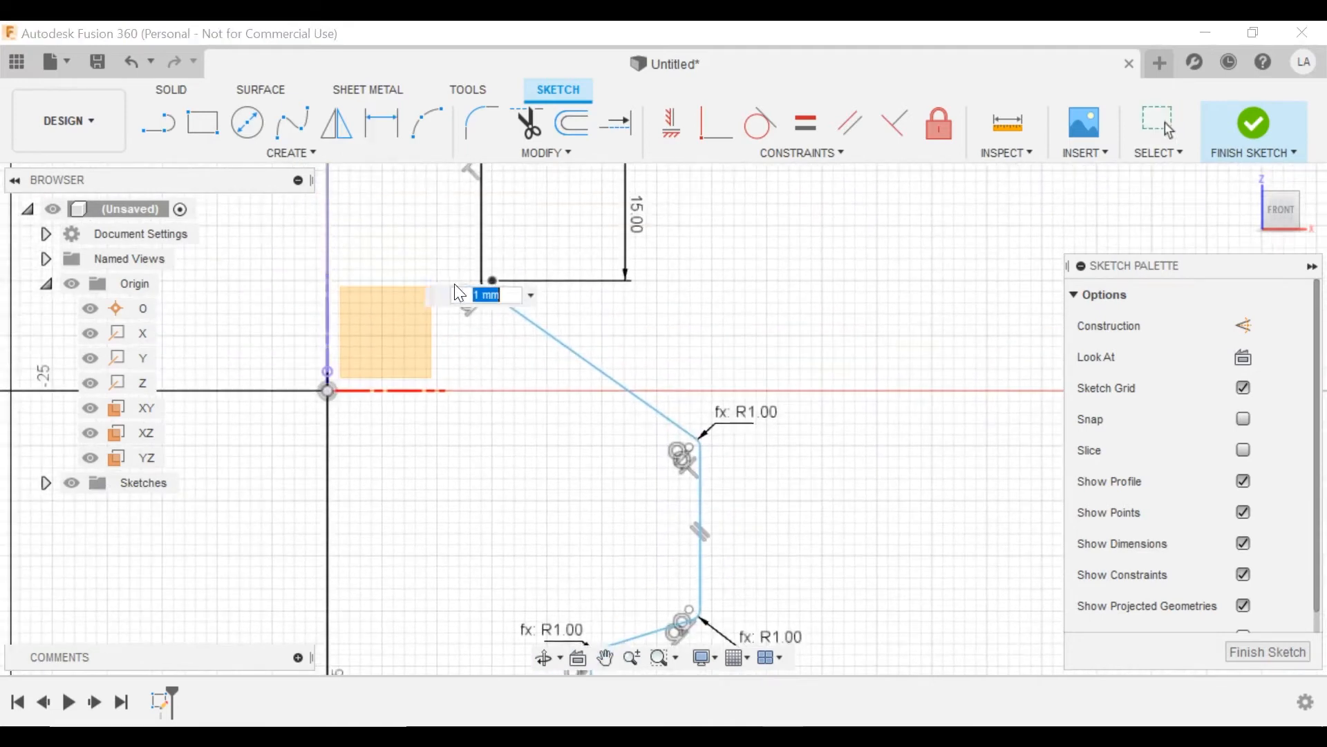
pyautogui.write('2')
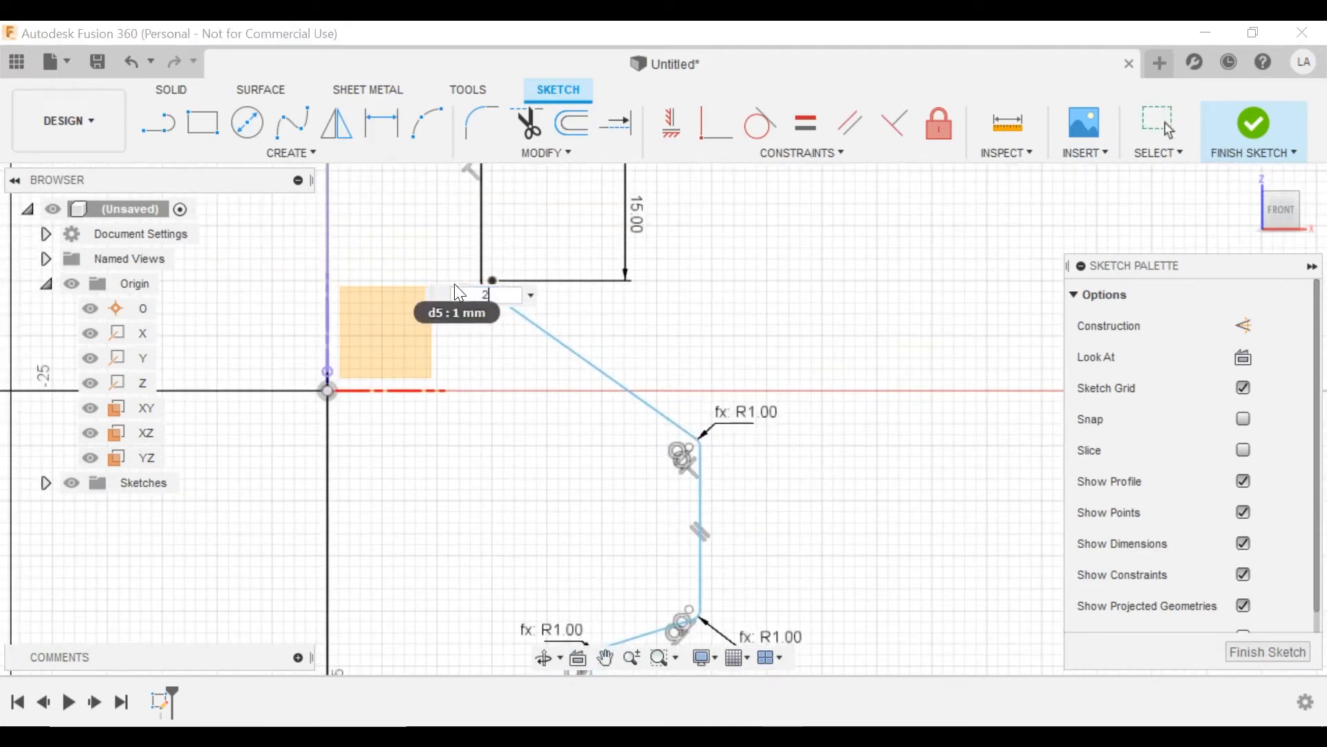
pyautogui.press('Return')
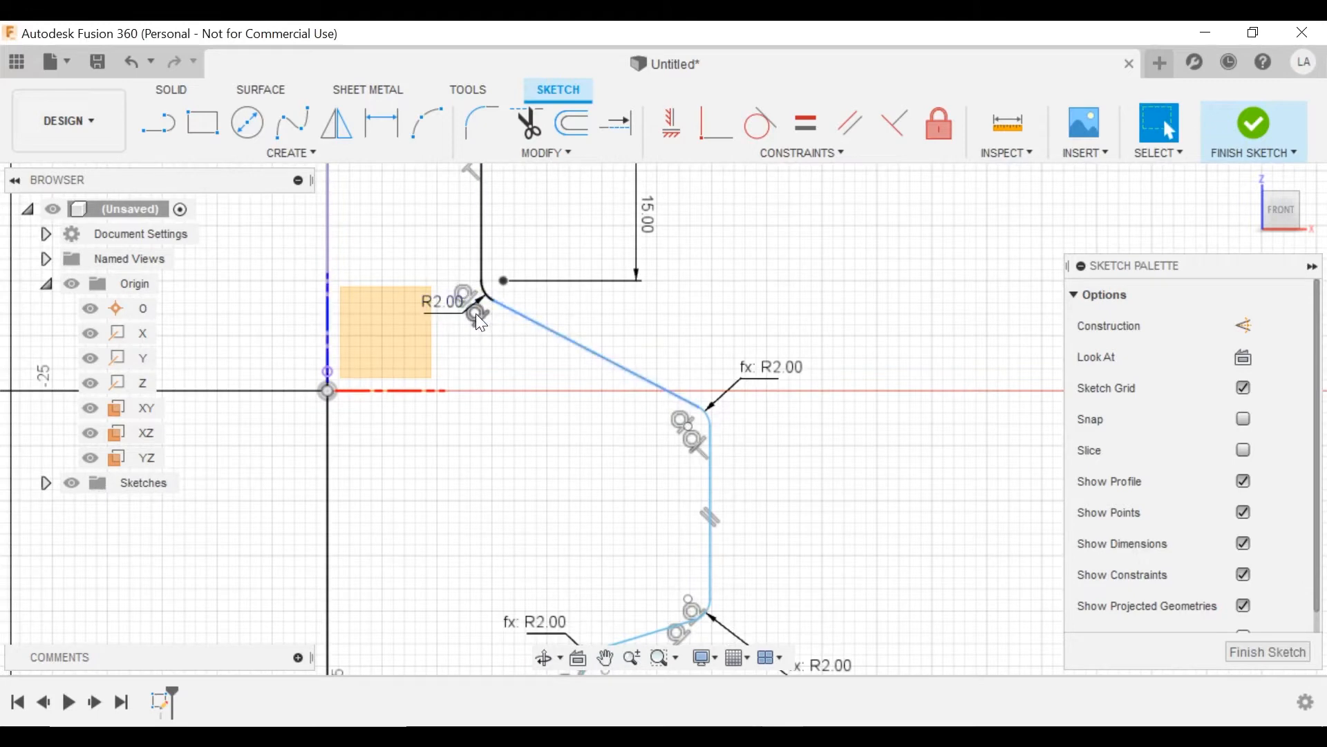
pyautogui.doubleClick(445, 307)
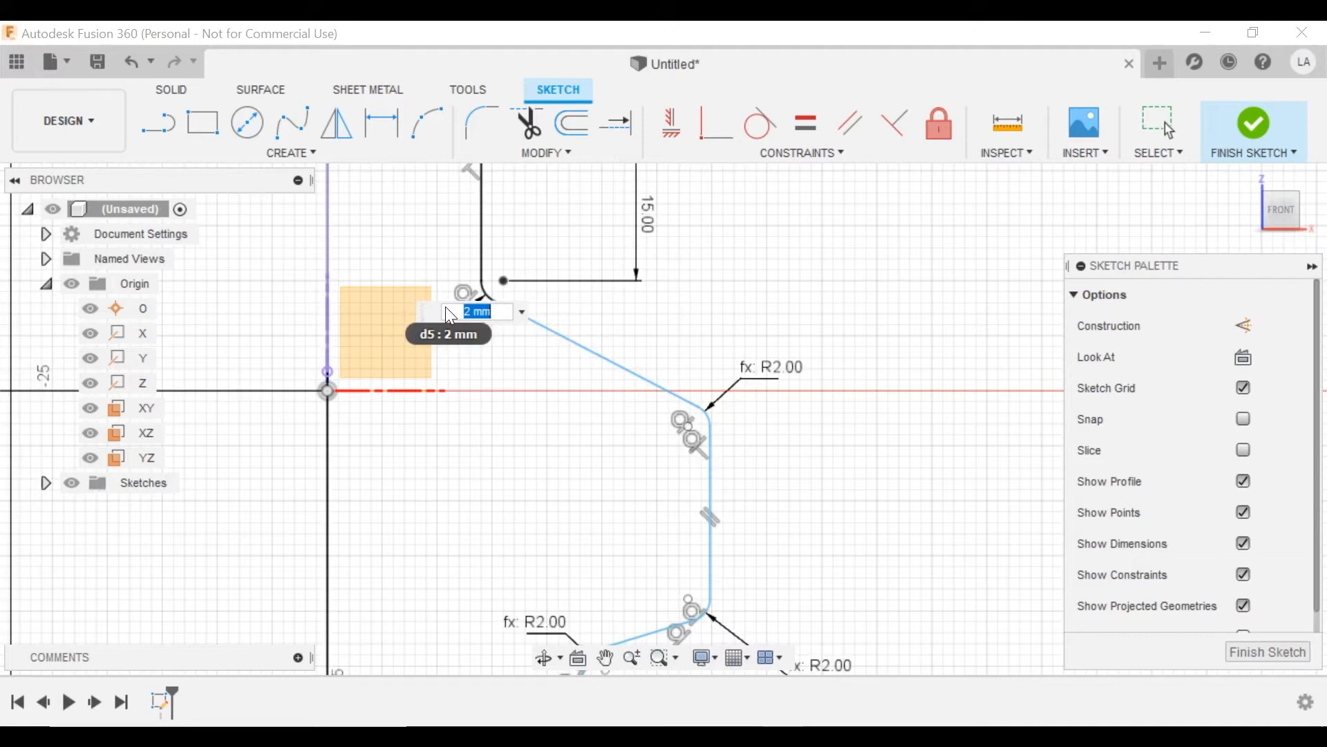
pyautogui.write('1')
pyautogui.press('Return')
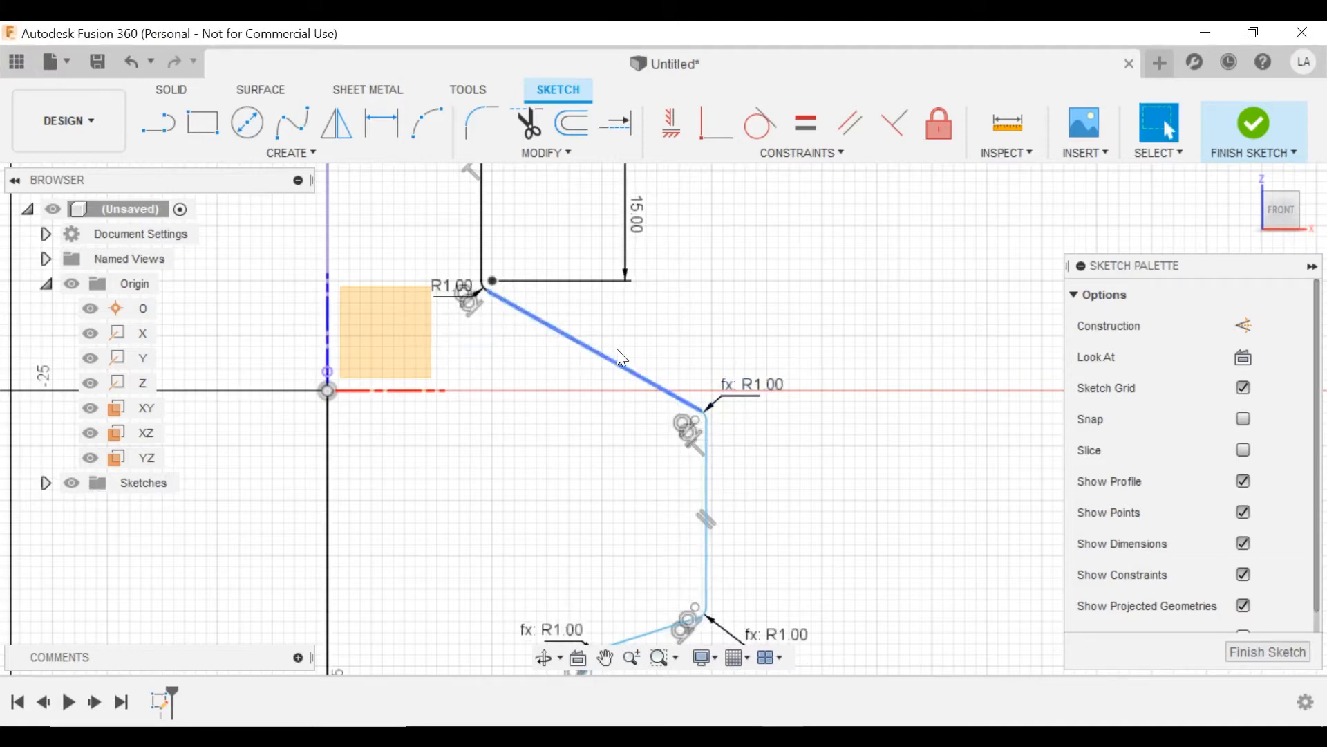
# - Dimension the angle between the profile's top line and the sloping shoulder line as 10 degrees
pyautogui.click(397, 130)
pyautogui.click(587, 348)
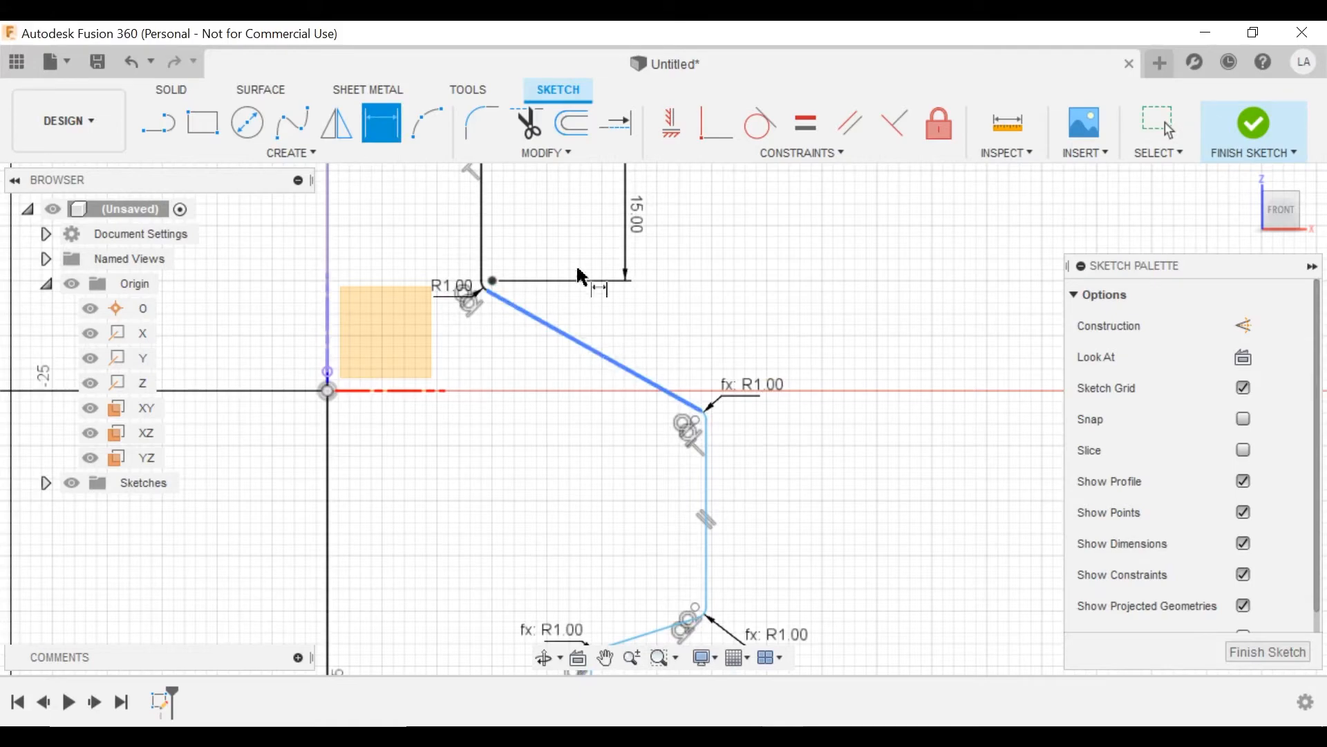
pyautogui.scroll(-1, 561, 209)
pyautogui.moveTo(561, 209); pyautogui.dragTo(591, 391, button='middle')
pyautogui.click(524, 335)
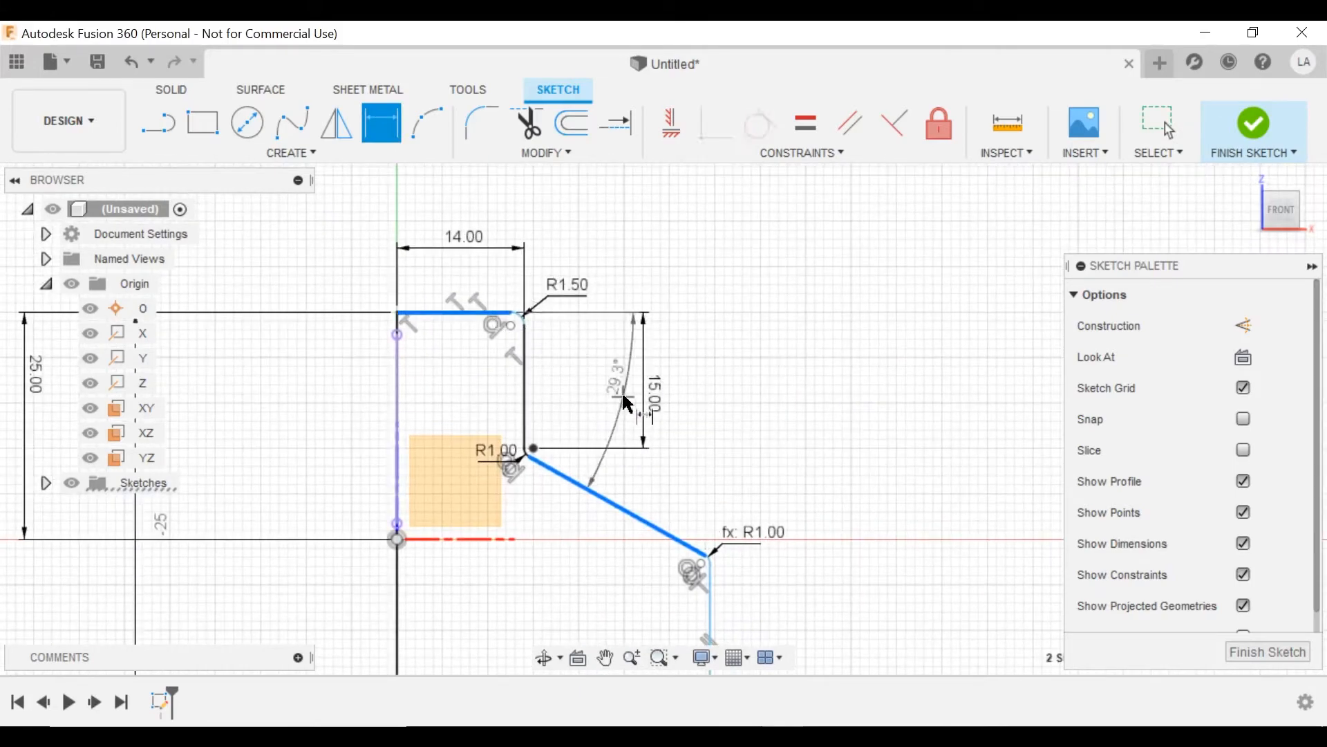
pyautogui.click(631, 397)
pyautogui.write('10')
pyautogui.press('Return')
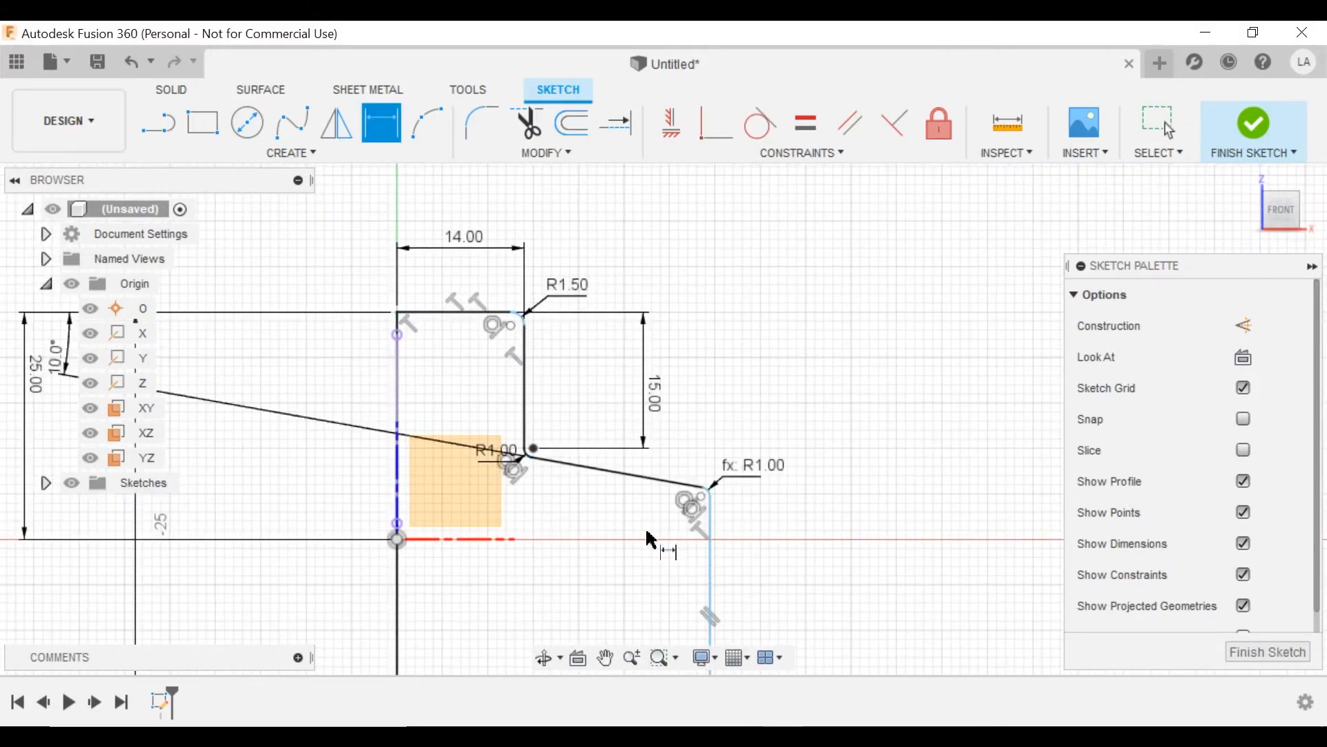
# - Dimension the angle between the lower sloping line and the profile's top line as 10 degrees
pyautogui.moveTo(666, 545); pyautogui.dragTo(664, 350, button='middle')
pyautogui.click(636, 458)
pyautogui.moveTo(564, 332); pyautogui.dragTo(663, 509, button='middle')
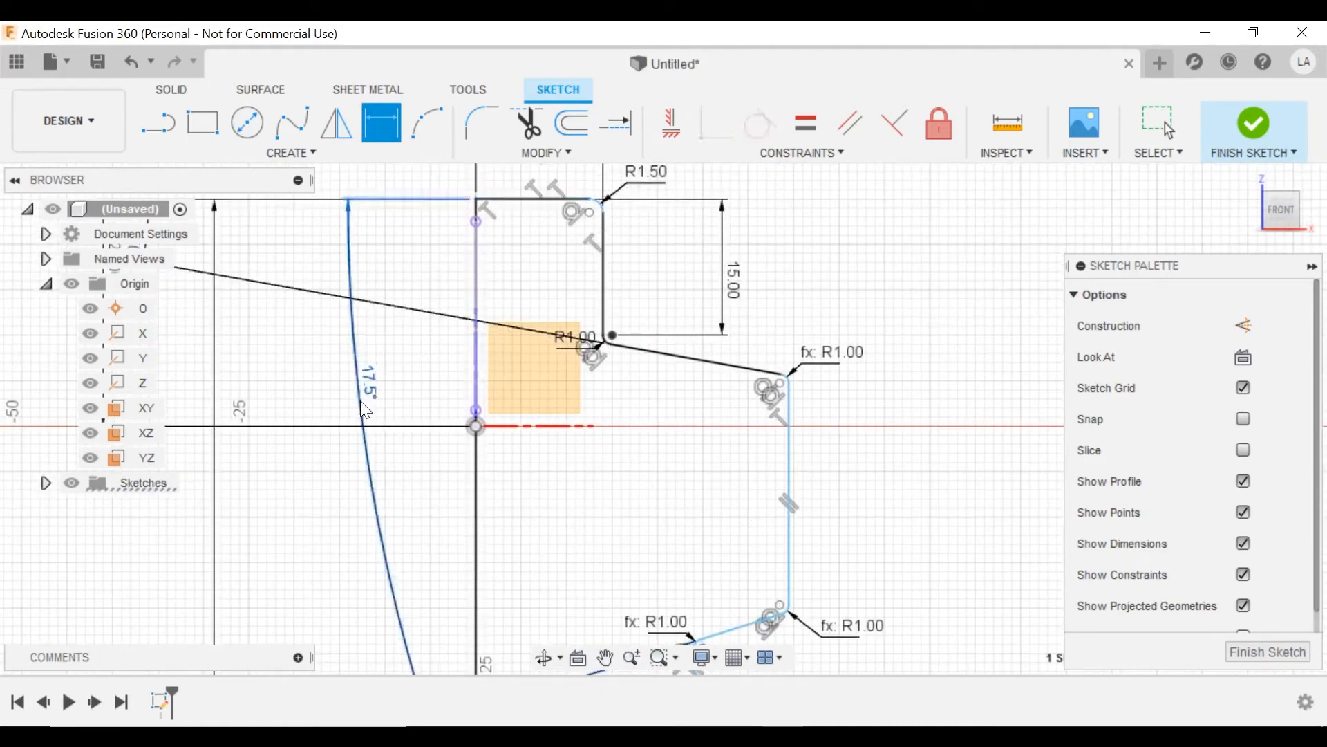
pyautogui.click(359, 400)
pyautogui.write('10')
pyautogui.press('Return')
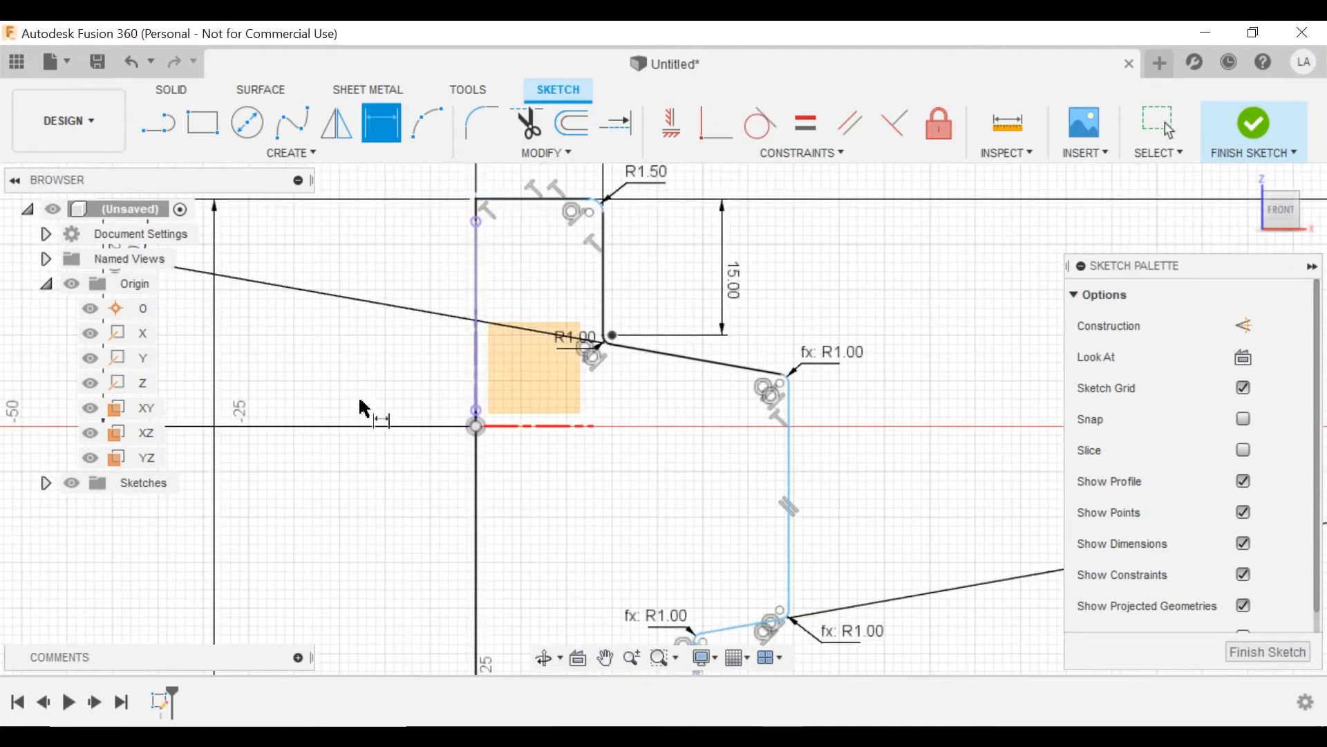
# - Dimension the length of the short vertical line between the two sloping neck lines as 1 mm
pyautogui.scroll(-4, 946, 453)
pyautogui.moveTo(825, 452); pyautogui.dragTo(713, 326, button='middle')
pyautogui.scroll(1, 736, 341)
pyautogui.click(736, 341)
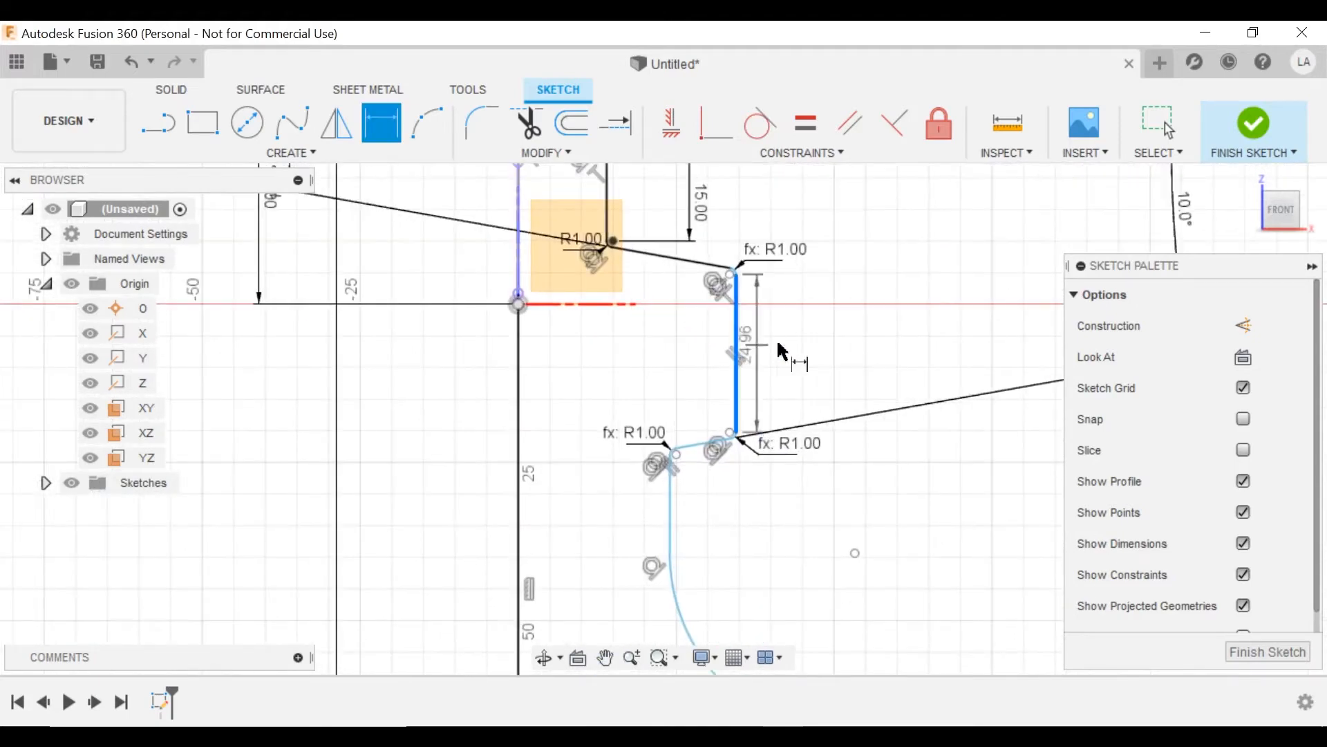
pyautogui.click(775, 345)
pyautogui.write('1')
pyautogui.press('Return')
# - Dimension the horizontal distance between the upper neck's vertical line and the 1 mm vertical line as 6 mm
pyautogui.scroll(5, 775, 352)
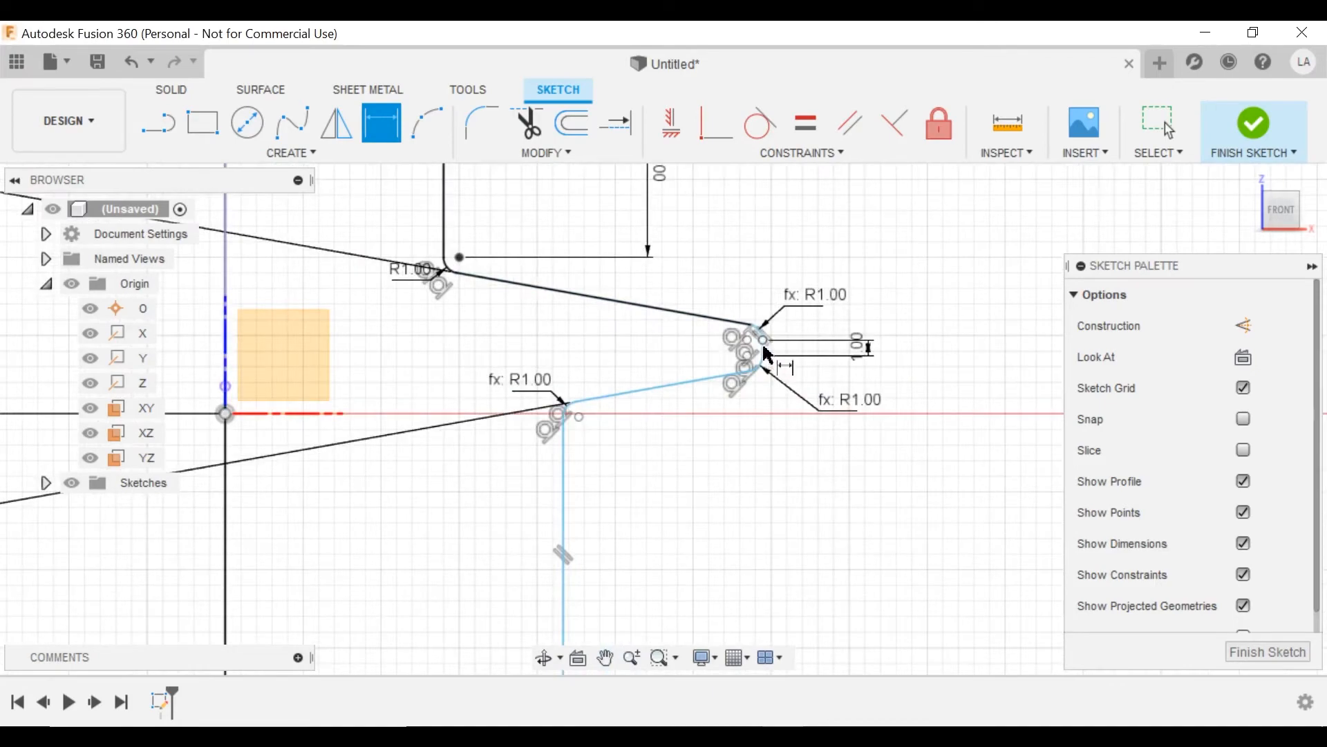
pyautogui.scroll(2, 767, 354)
pyautogui.scroll(-3, 691, 380)
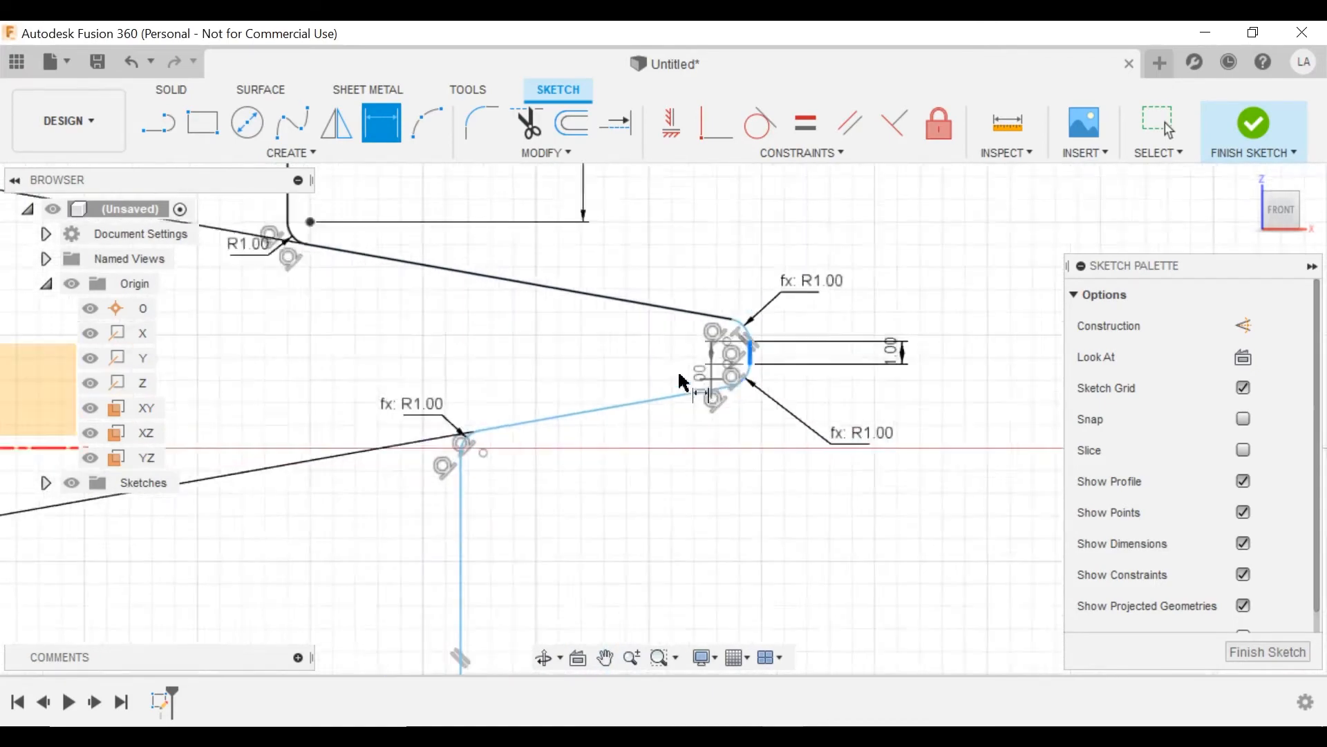
pyautogui.click(448, 341)
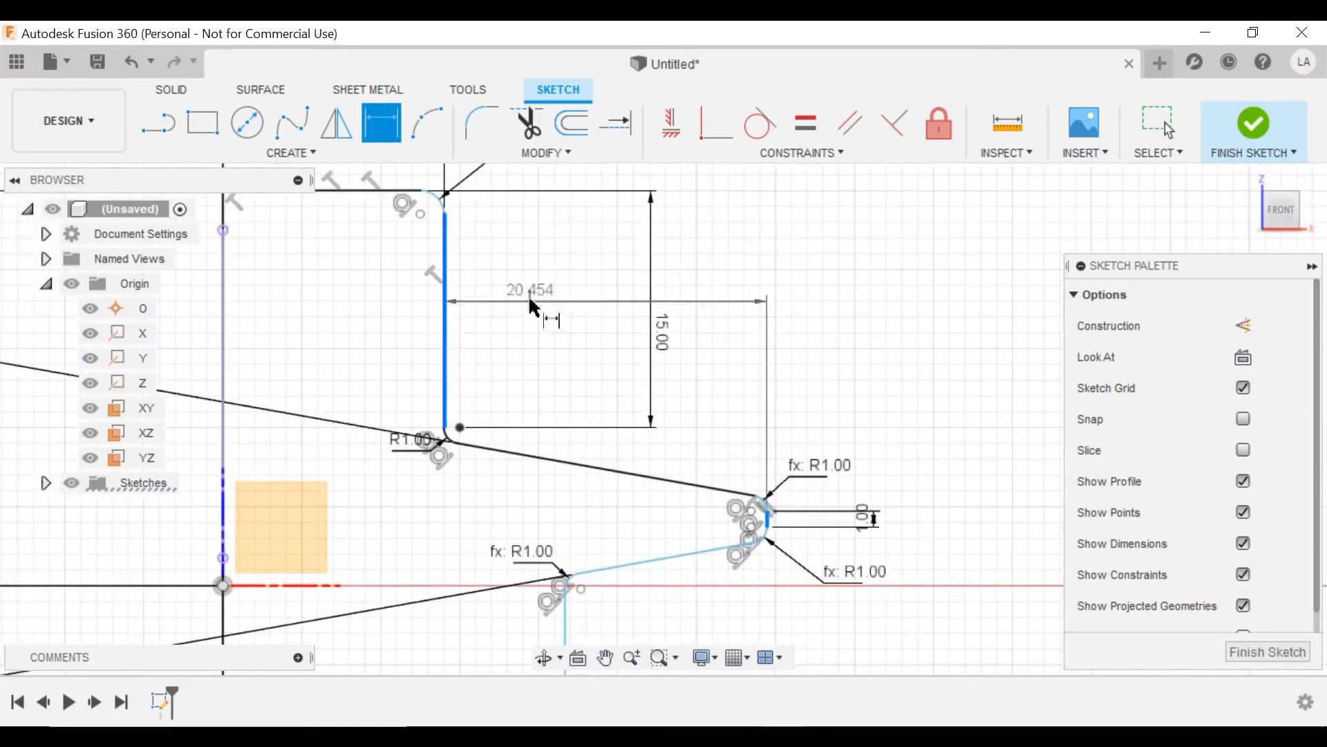
pyautogui.click(537, 306)
pyautogui.write('6')
pyautogui.press('Return')
# - Dimension the horizontal offset between the upper neck line and the vertical line below the collar as 1.5 mm
pyautogui.scroll(-2, 503, 381)
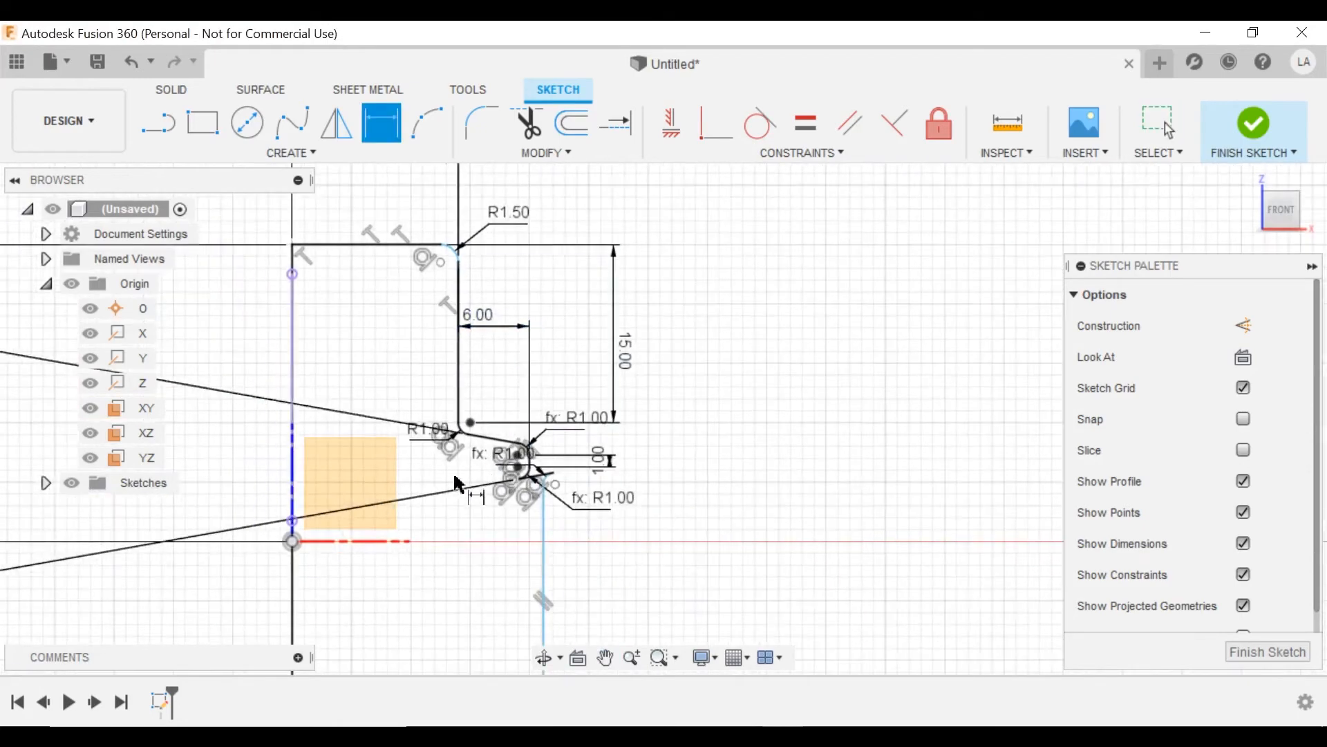
pyautogui.moveTo(456, 484); pyautogui.dragTo(493, 362, button='middle')
pyautogui.scroll(1, 512, 374)
pyautogui.press('Escape')
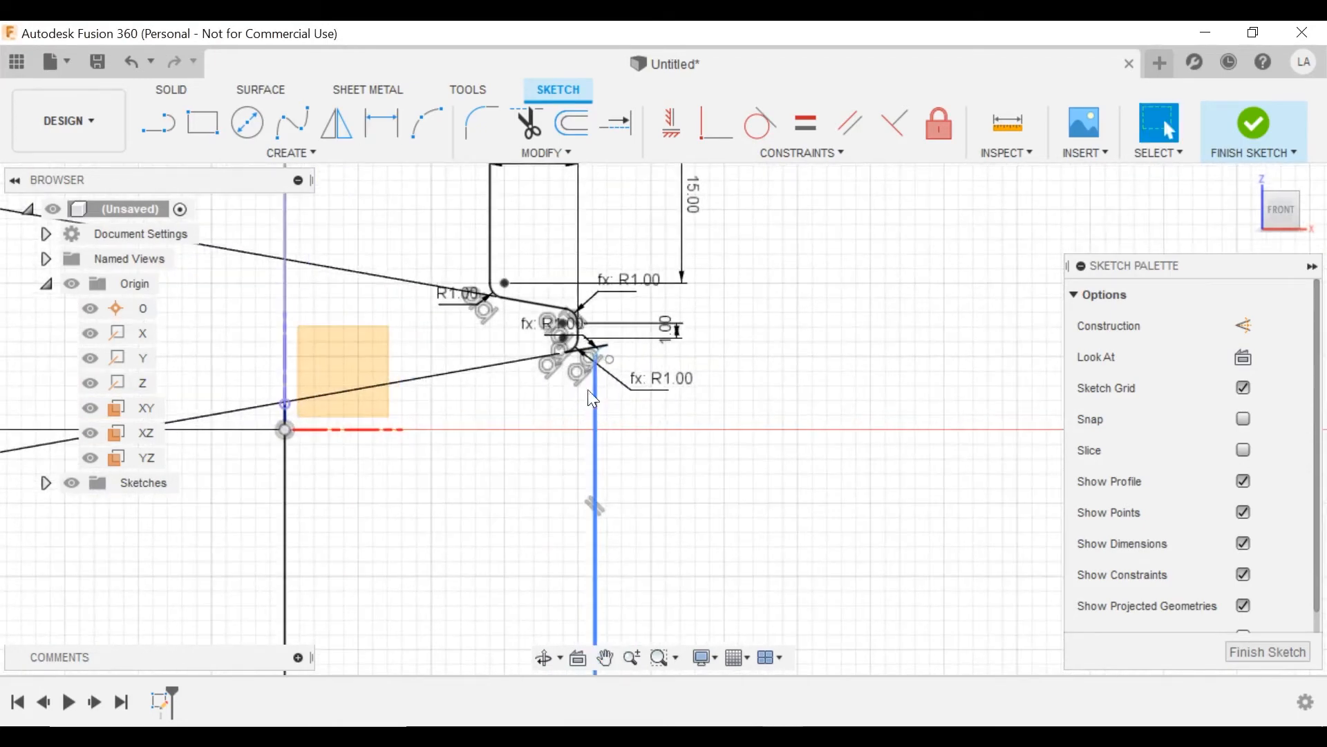
pyautogui.press('d')
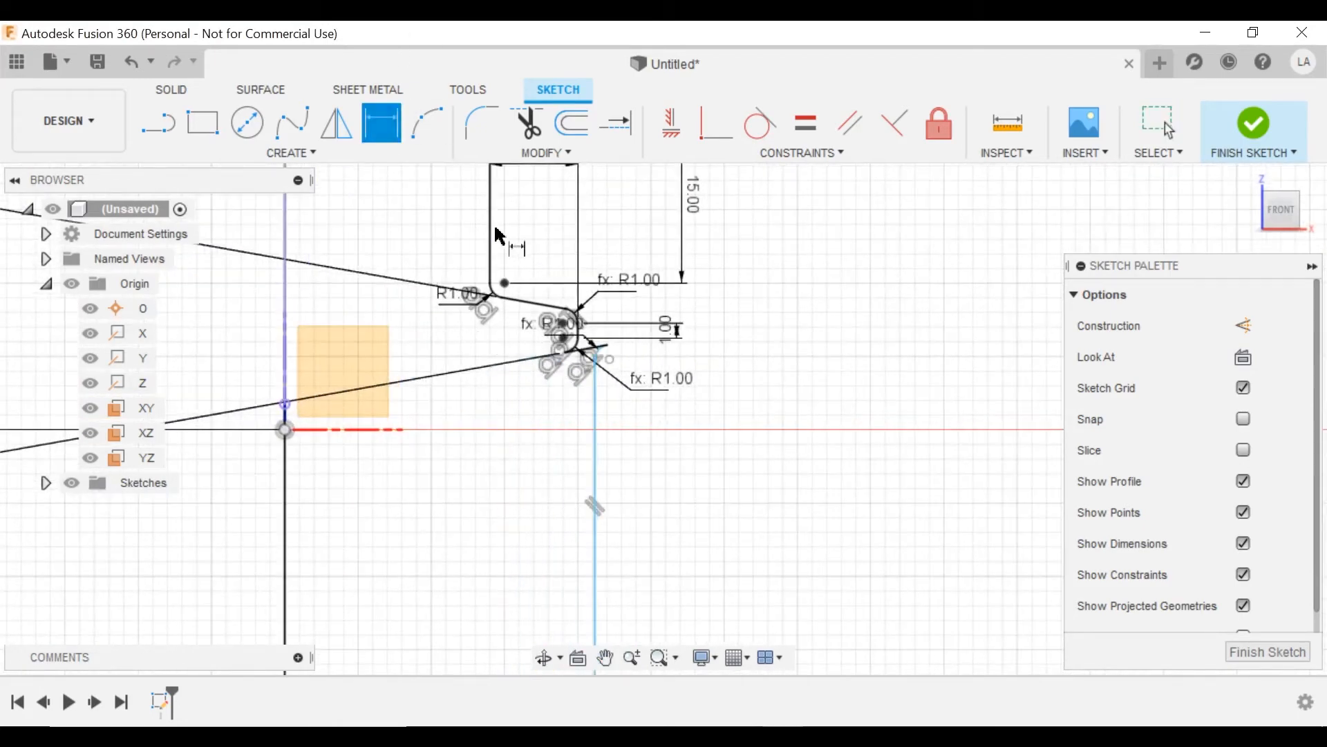
pyautogui.click(490, 249)
pyautogui.click(595, 421)
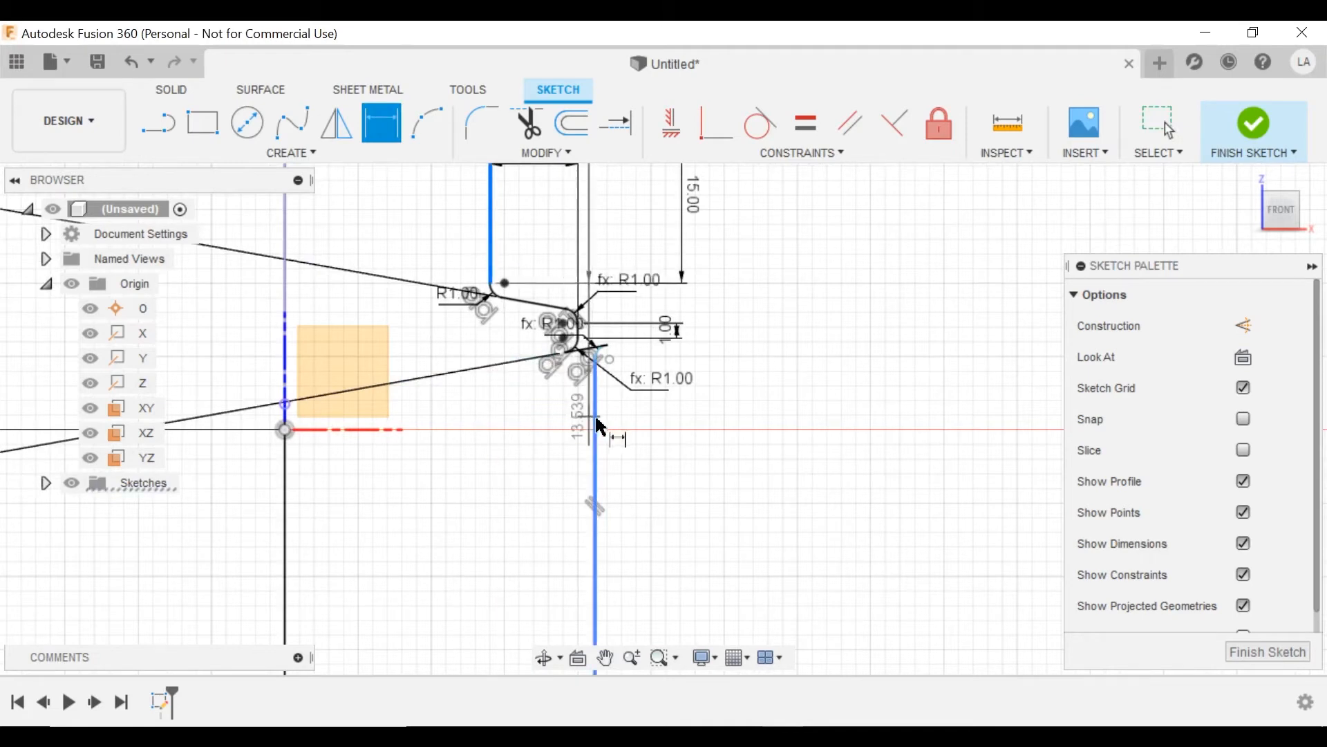
pyautogui.click(527, 456)
pyautogui.write('1.5')
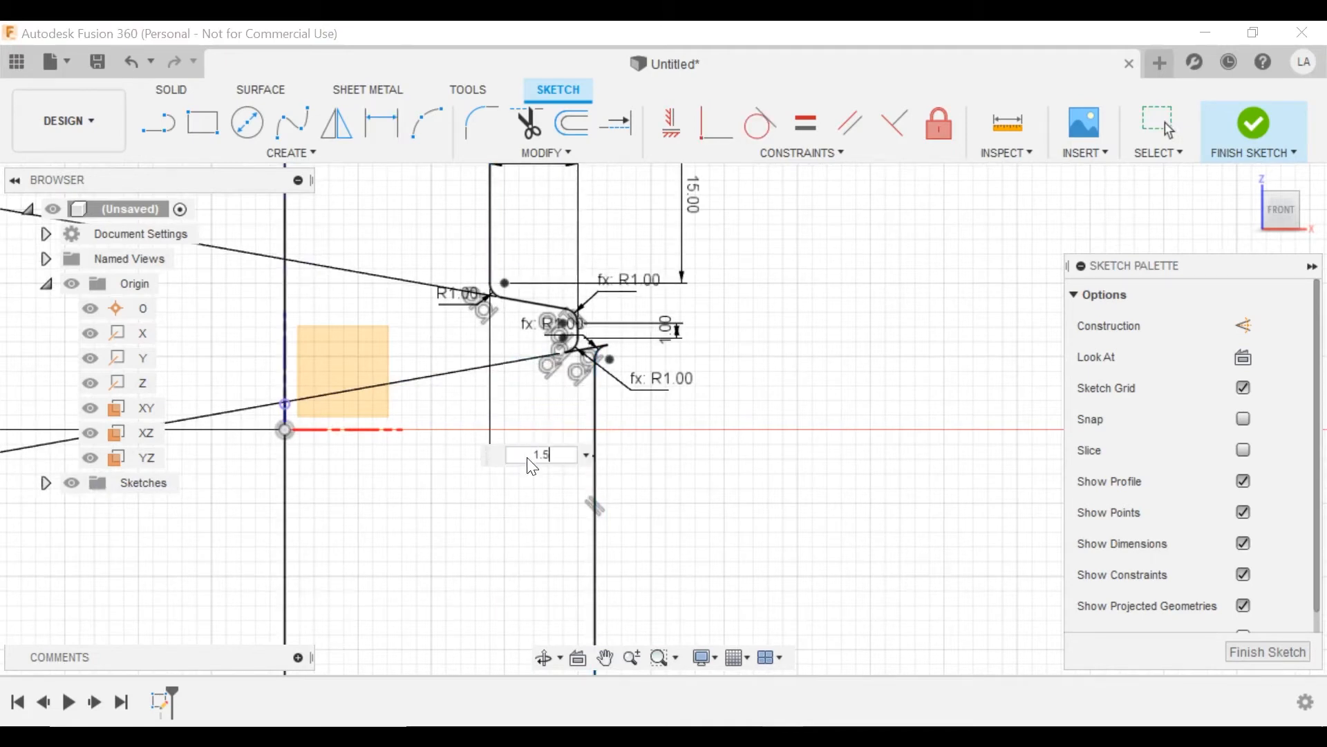
pyautogui.press('Return')
# - Dimension the length of the vertical line below the collar as 5 mm
pyautogui.scroll(-3, 650, 356)
pyautogui.moveTo(575, 499); pyautogui.dragTo(569, 335, button='middle')
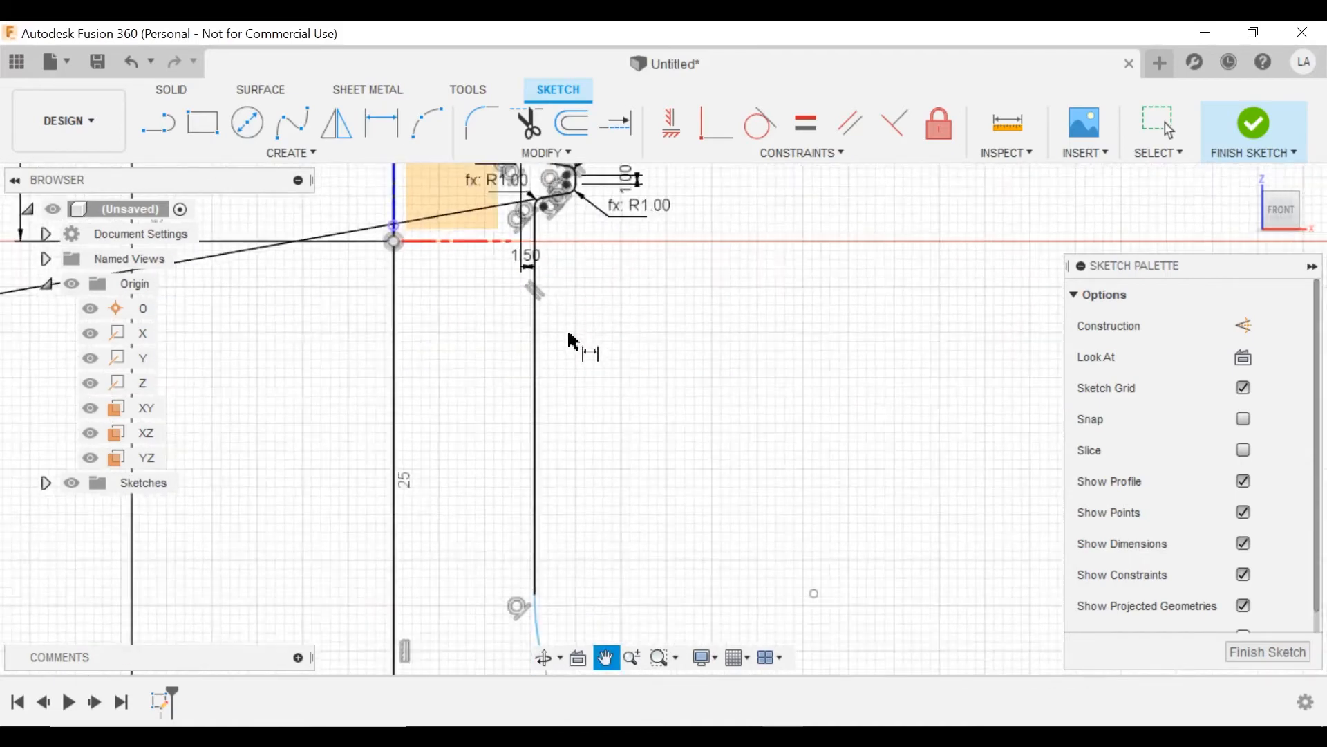
pyautogui.scroll(-2, 559, 332)
pyautogui.click(547, 354)
pyautogui.click(599, 372)
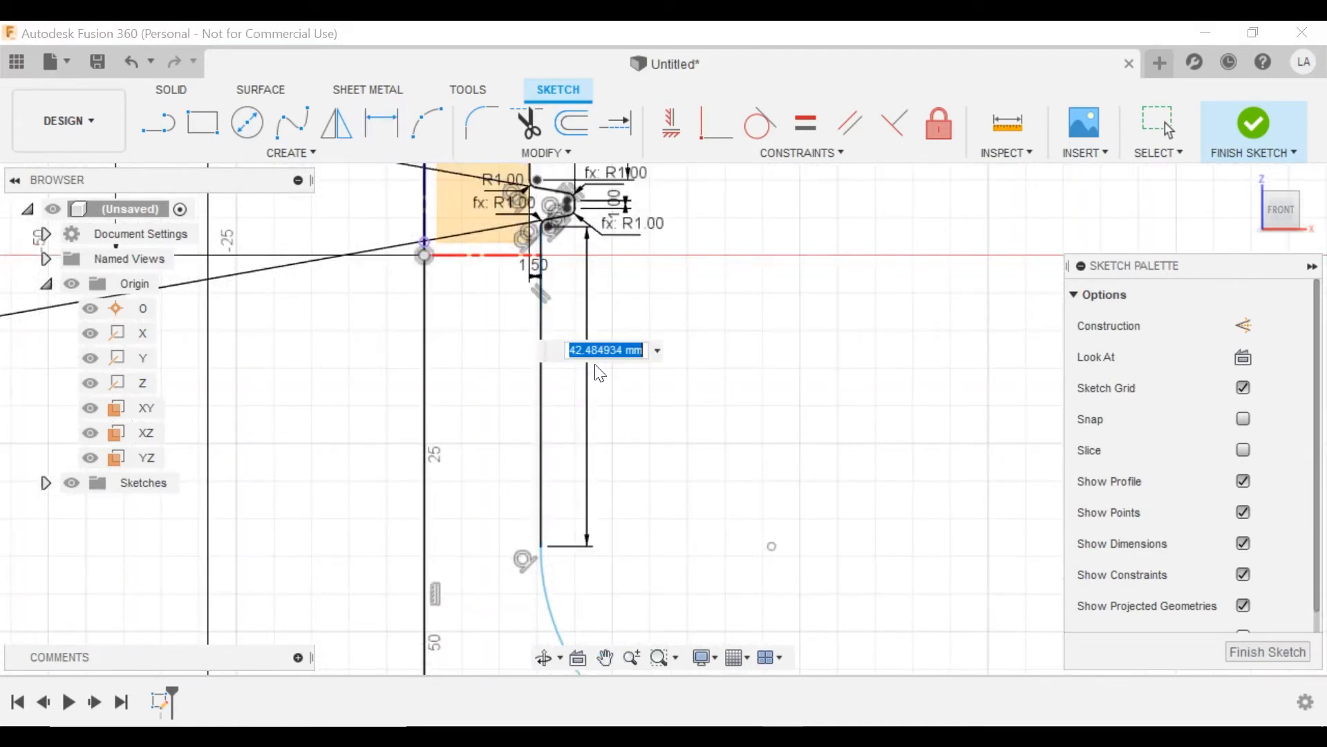
pyautogui.press('Return')
# - Dimension the radius of the curved arc below the 5 mm neck line as 15 mm
pyautogui.scroll(2, 643, 387)
pyautogui.click(569, 396)
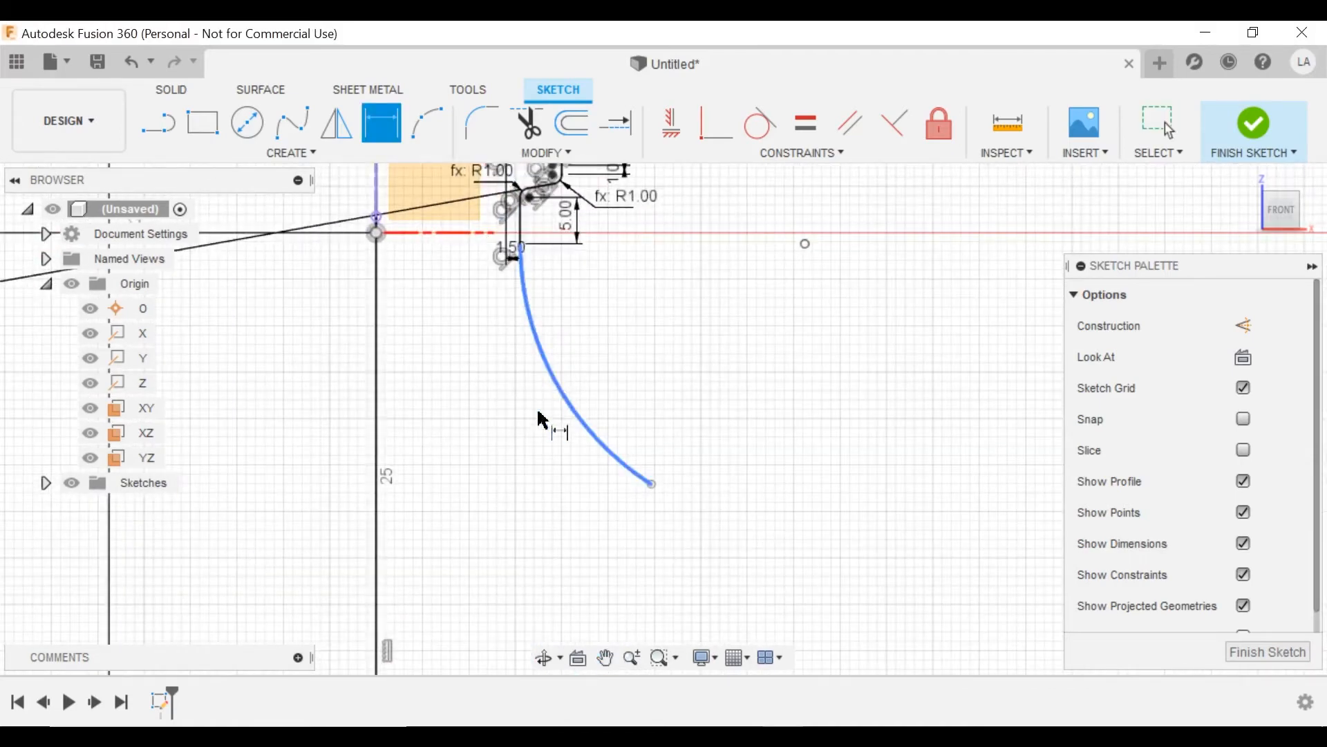
pyautogui.click(498, 479)
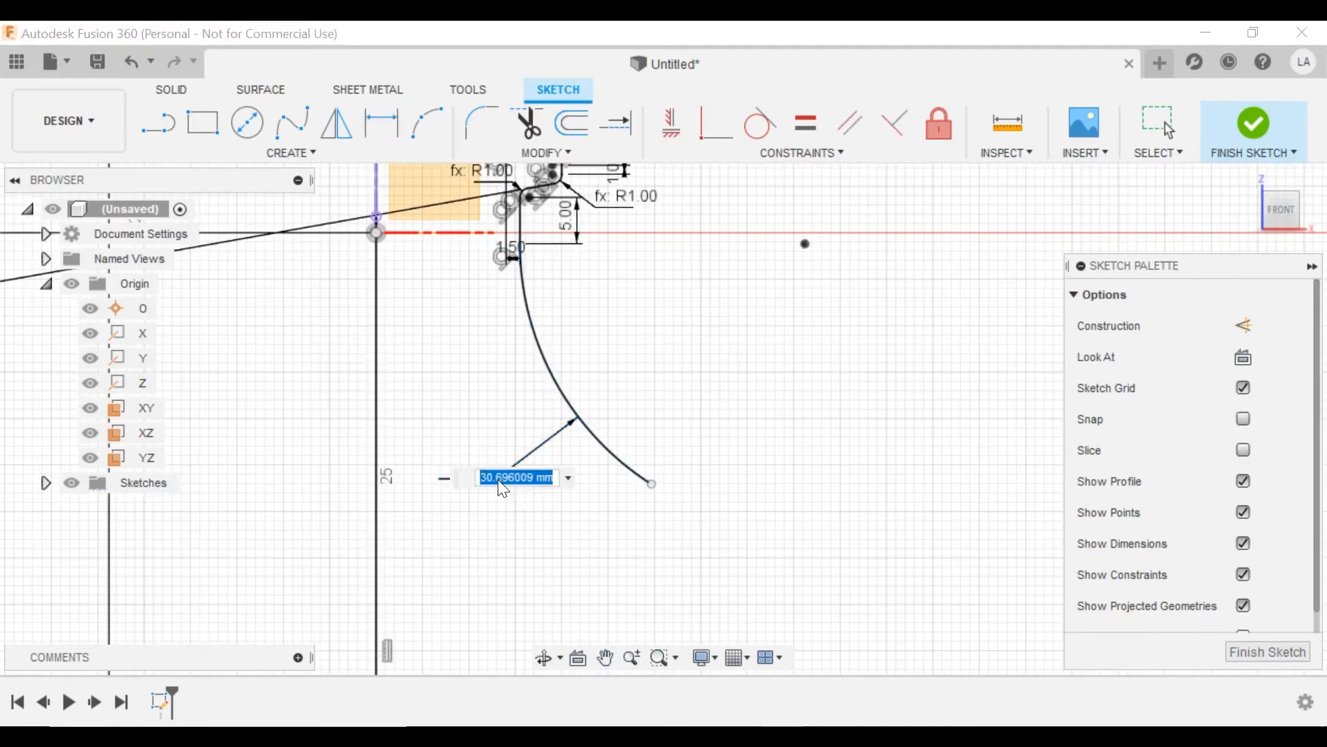
pyautogui.write('15')
pyautogui.press('Return')
# - Sketch a vertical body line below the neck and continue it with a tangent arc up to near the R15 arc's lower end
pyautogui.scroll(-3, 453, 465)
pyautogui.moveTo(499, 379)
pyautogui.mouseDown(button='middle')
pyautogui.moveTo(496, 316)
pyautogui.moveTo(467, 291)
pyautogui.mouseUp(button='middle')
pyautogui.scroll(-2, 493, 361)
pyautogui.press('Escape')
pyautogui.click(164, 131)
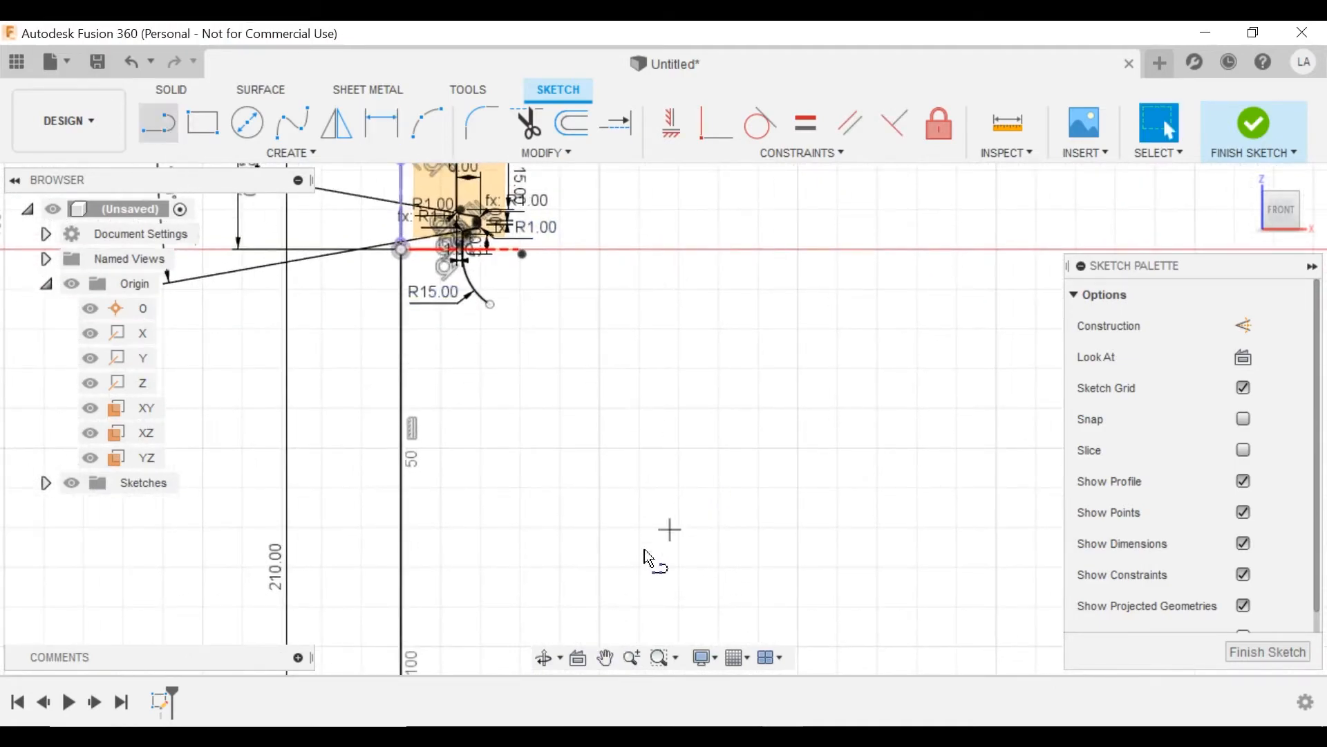
pyautogui.click(533, 593)
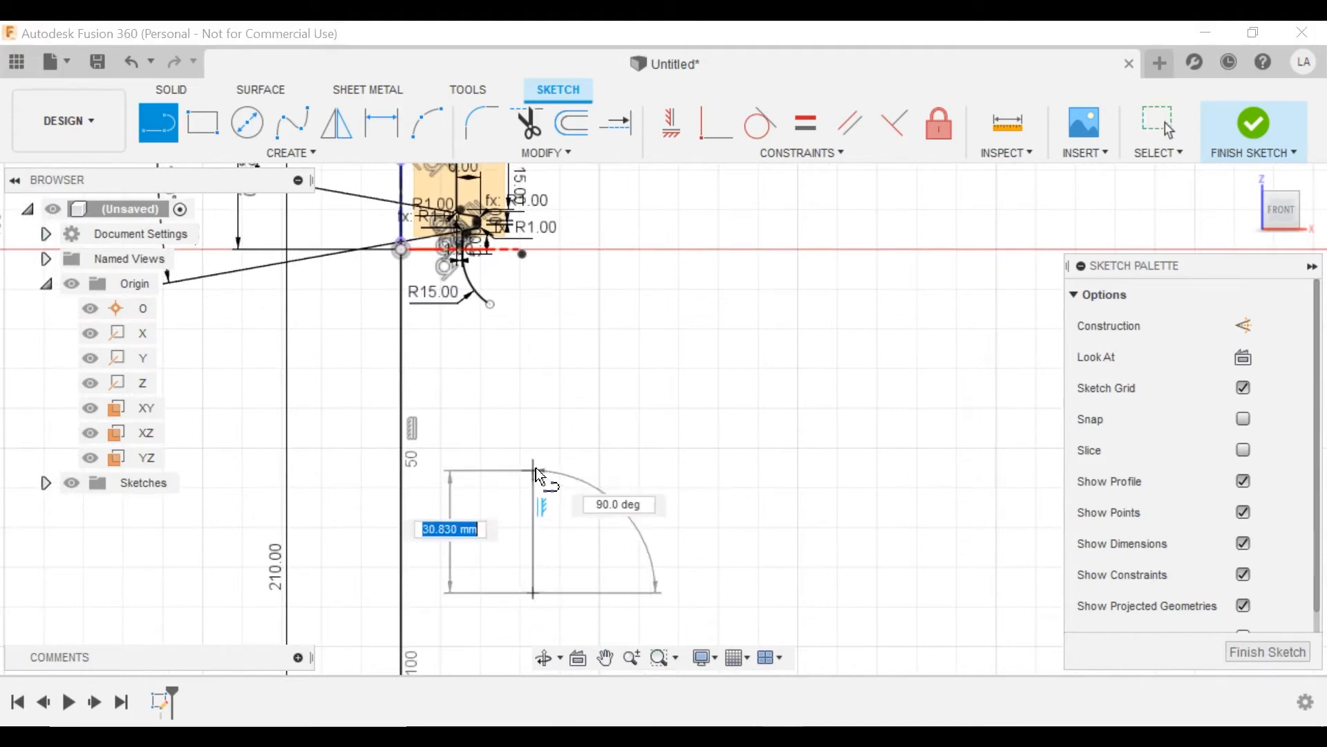
pyautogui.click(533, 437)
pyautogui.moveTo(533, 437); pyautogui.dragTo(468, 299)
pyautogui.scroll(3, 476, 314)
pyautogui.press('Escape')
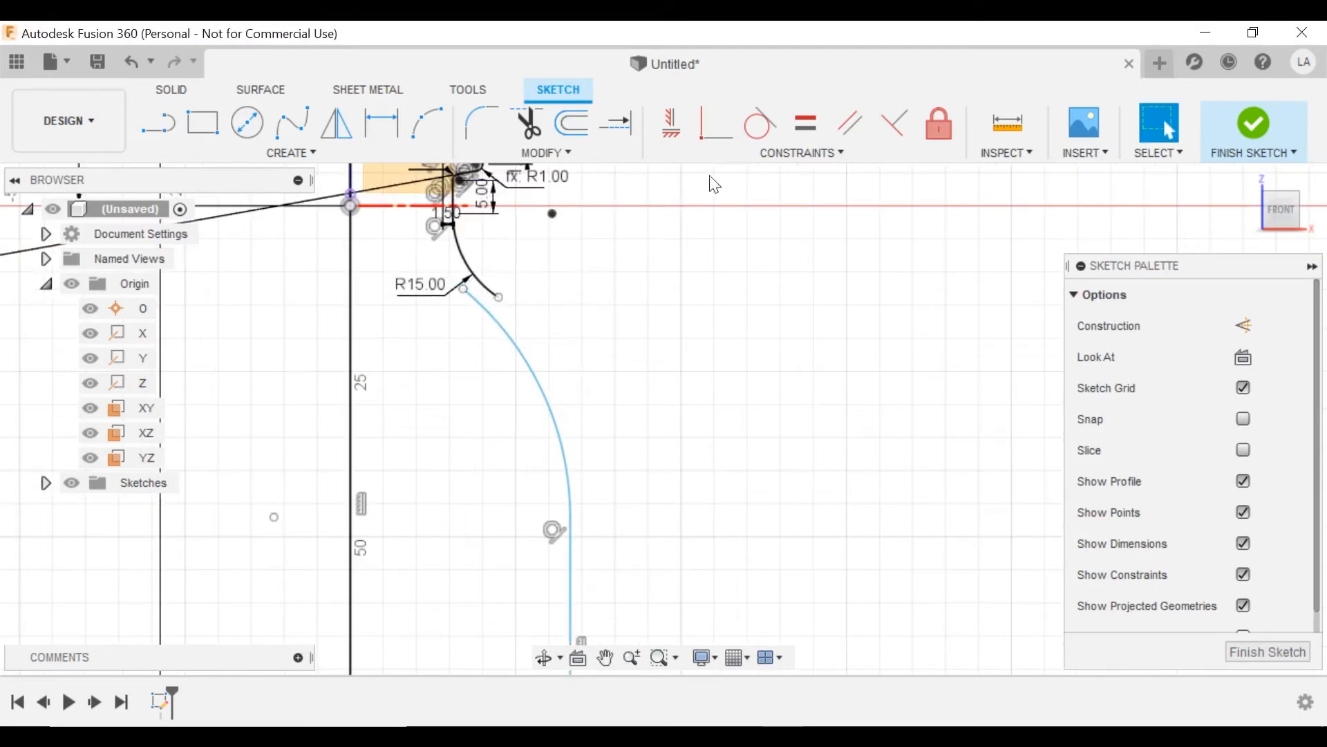
# - Make the large shoulder arc tangent to the R15 arc and join their free endpoints with a coincident constraint
pyautogui.click(750, 138)
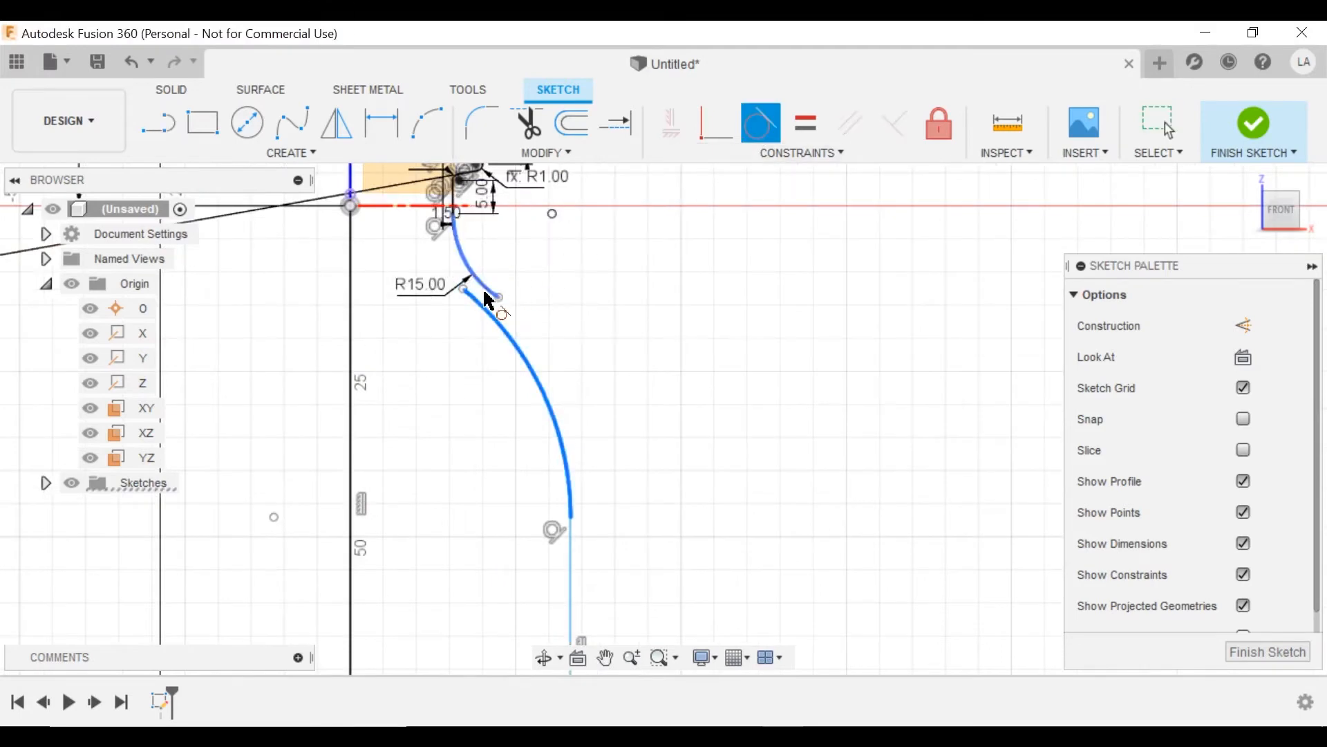
pyautogui.click(487, 301)
pyautogui.click(712, 126)
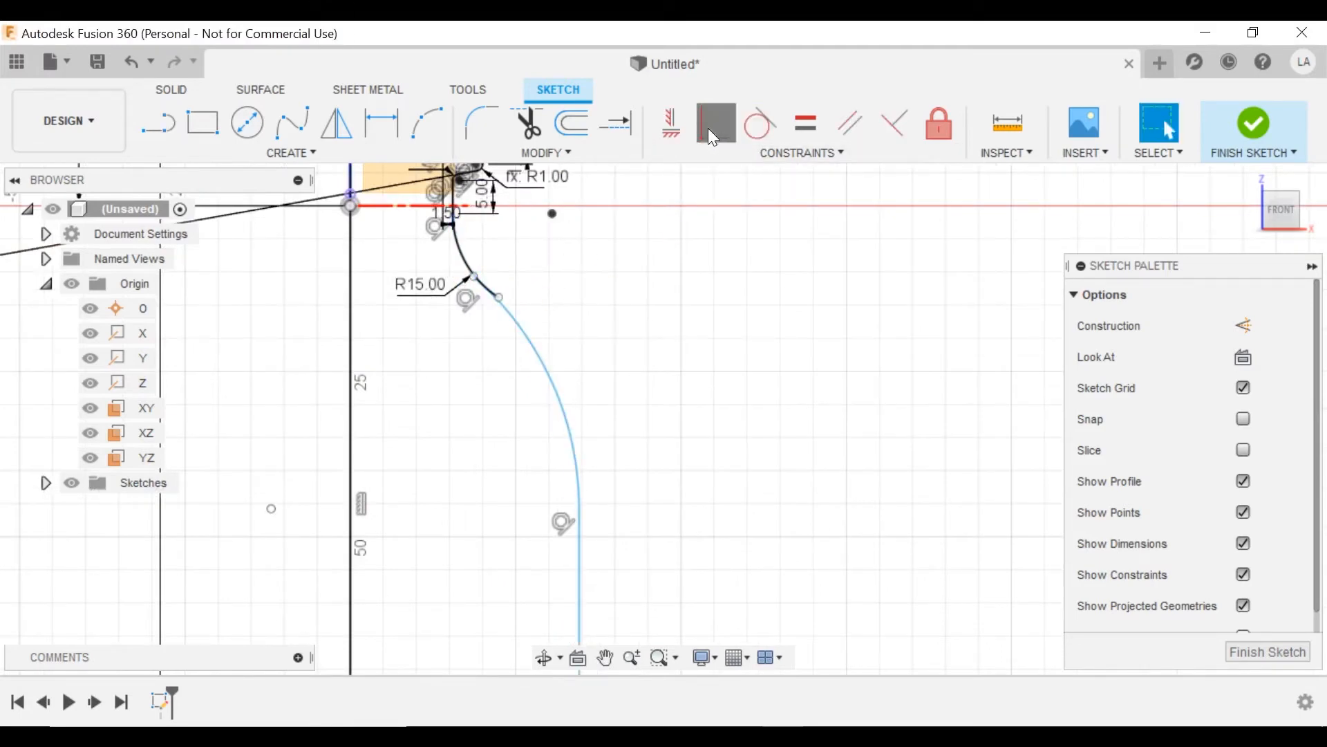
pyautogui.click(476, 277)
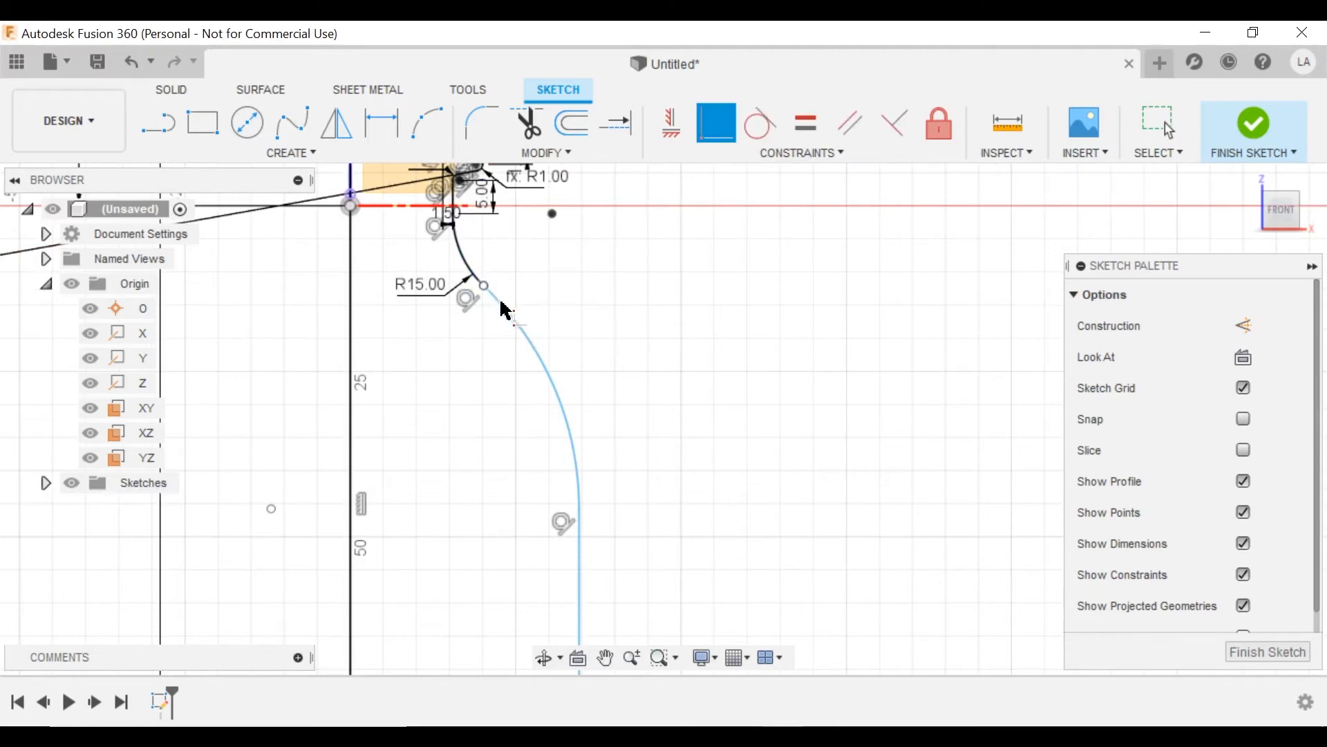
pyautogui.press('Escape')
# - Dimension the horizontal distance from the vertical axis to the outer body line as 40 mm
pyautogui.scroll(-3, 615, 255)
pyautogui.moveTo(579, 311); pyautogui.dragTo(553, 207, button='middle')
pyautogui.scroll(-3, 546, 201)
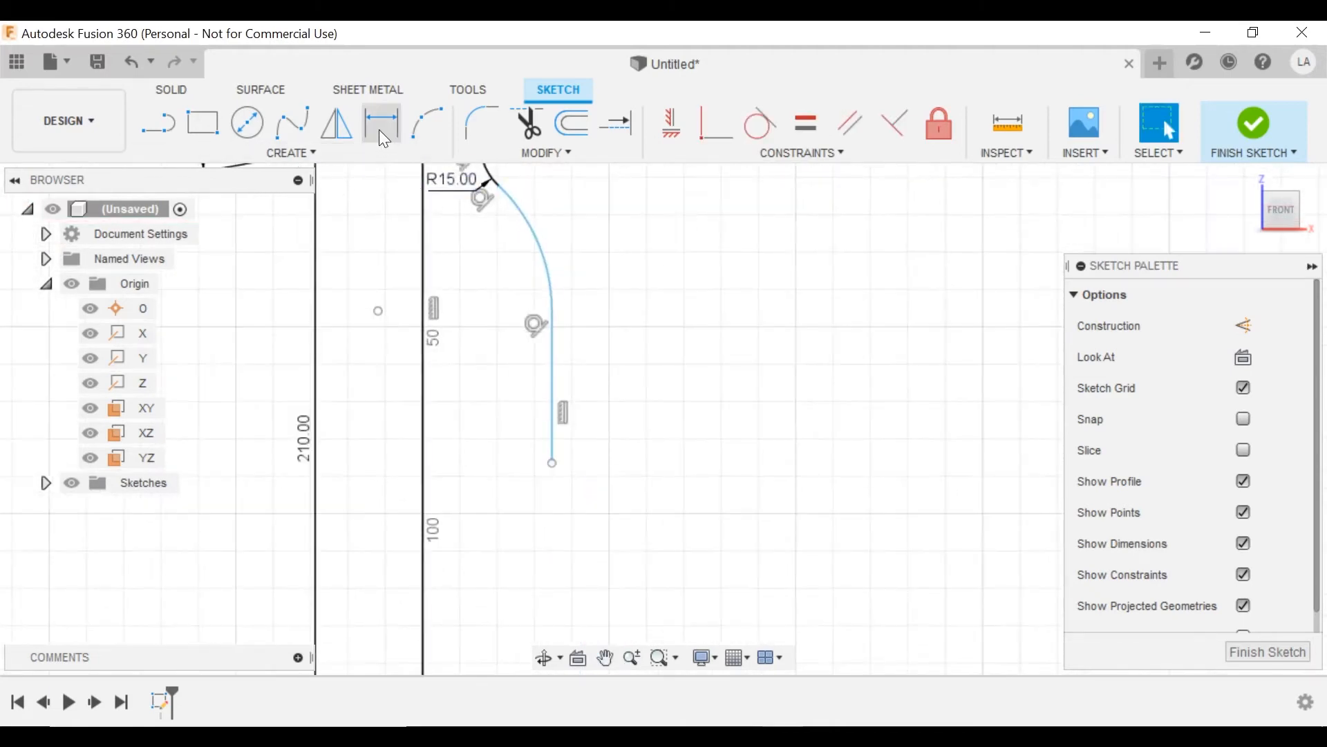
pyautogui.click(380, 129)
pyautogui.click(425, 352)
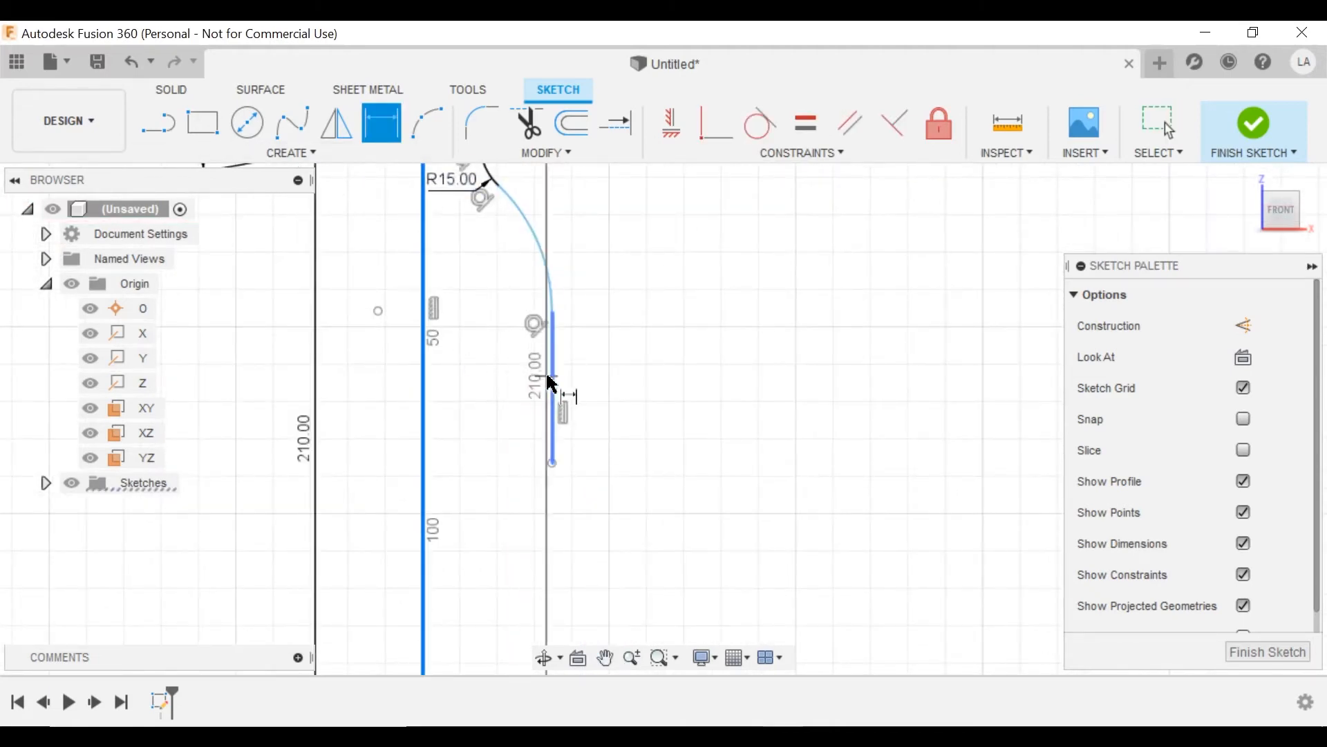
pyautogui.click(557, 379)
pyautogui.click(709, 277)
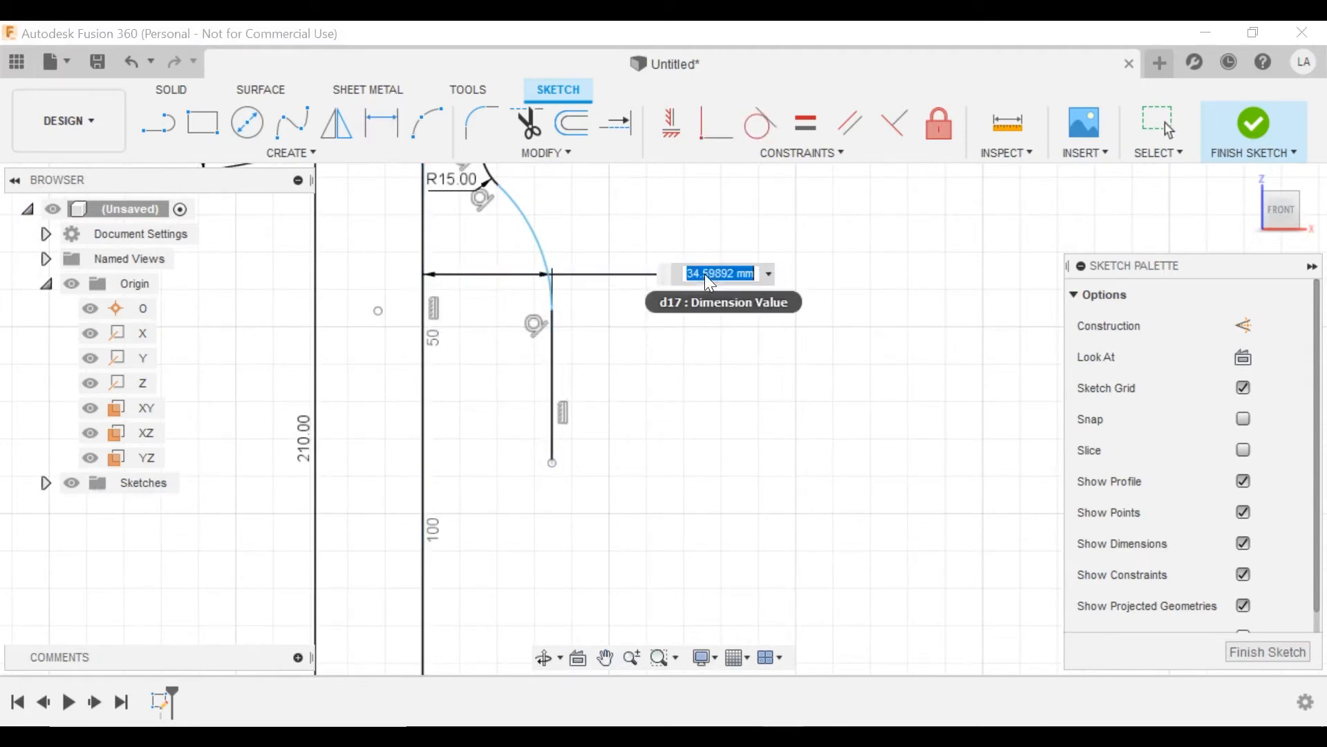
pyautogui.write('40')
pyautogui.press('Return')
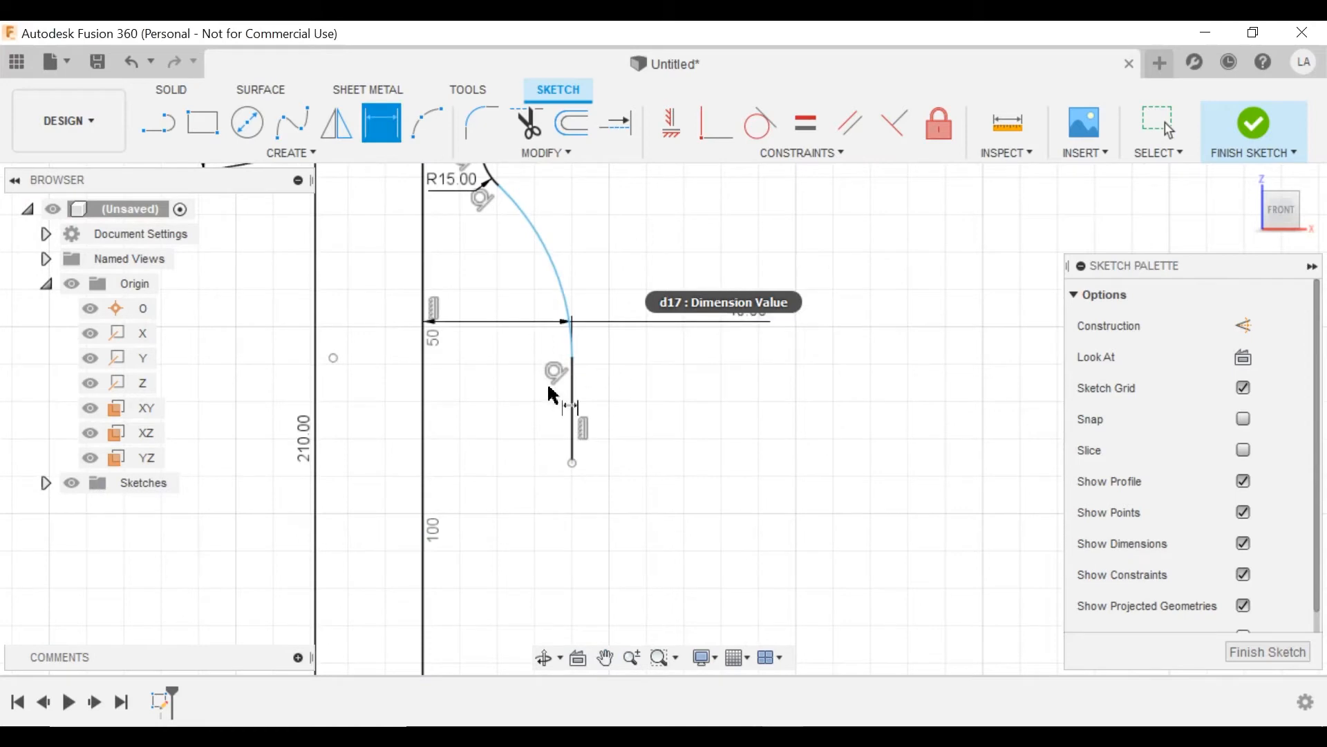
# - Dimension the vertical distance between the large shoulder arc's lower endpoint and the R15 arc's centre as 50 mm
pyautogui.click(574, 357)
pyautogui.moveTo(501, 194); pyautogui.dragTo(476, 357, button='middle')
pyautogui.scroll(1, 476, 358)
pyautogui.scroll(-1, 489, 322)
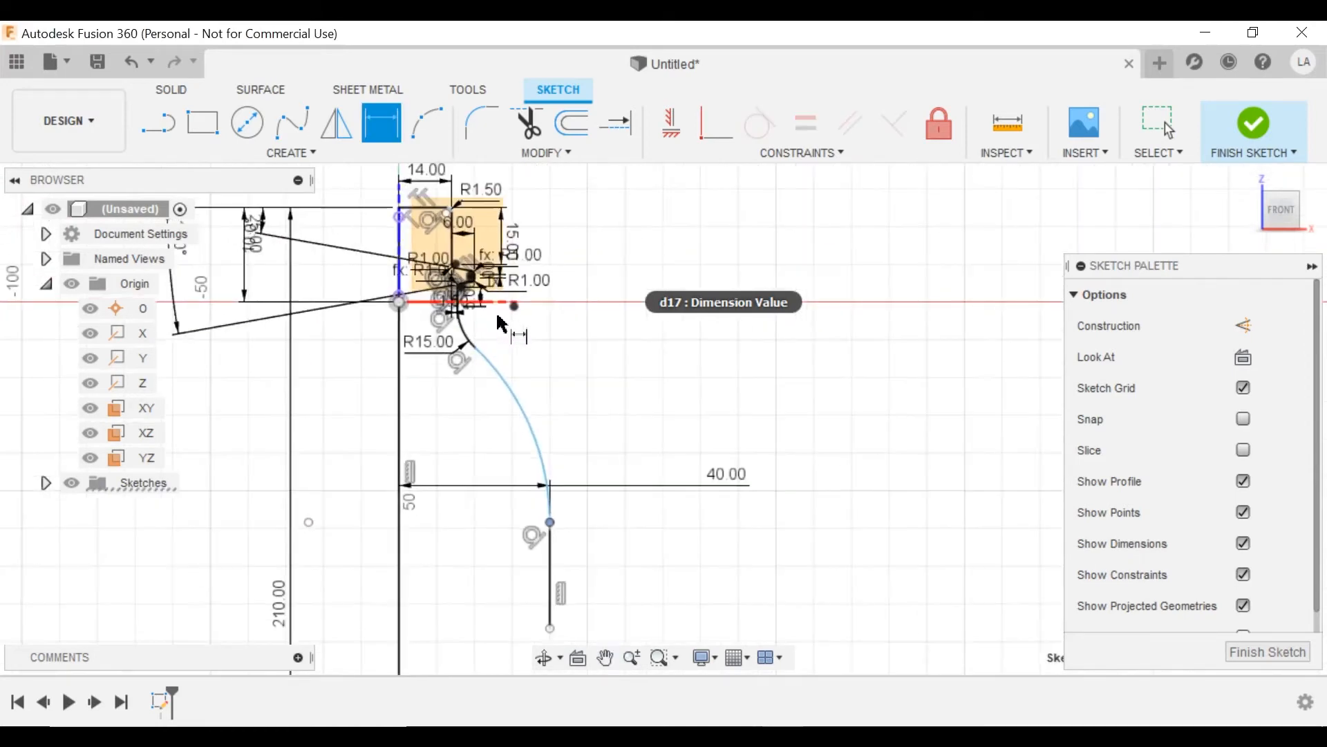
pyautogui.click(515, 305)
pyautogui.click(634, 342)
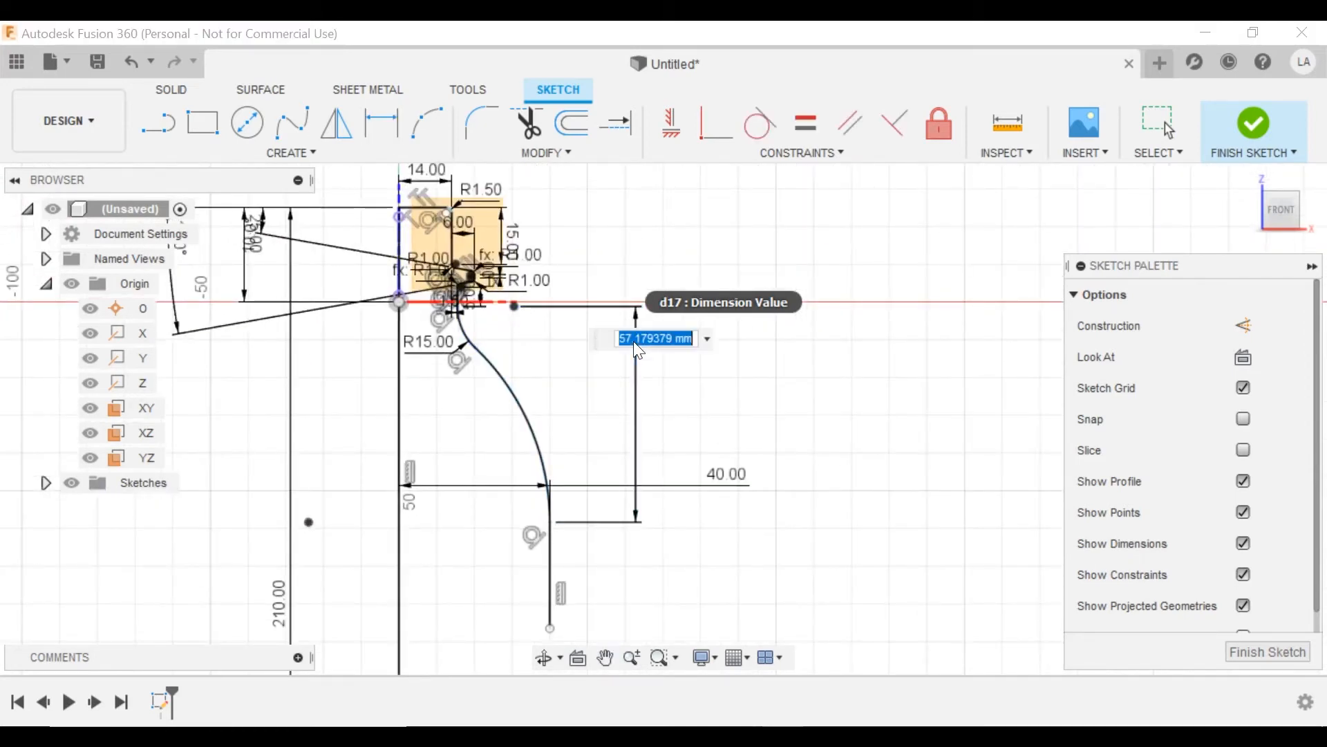
pyautogui.write('50')
pyautogui.press('Return')
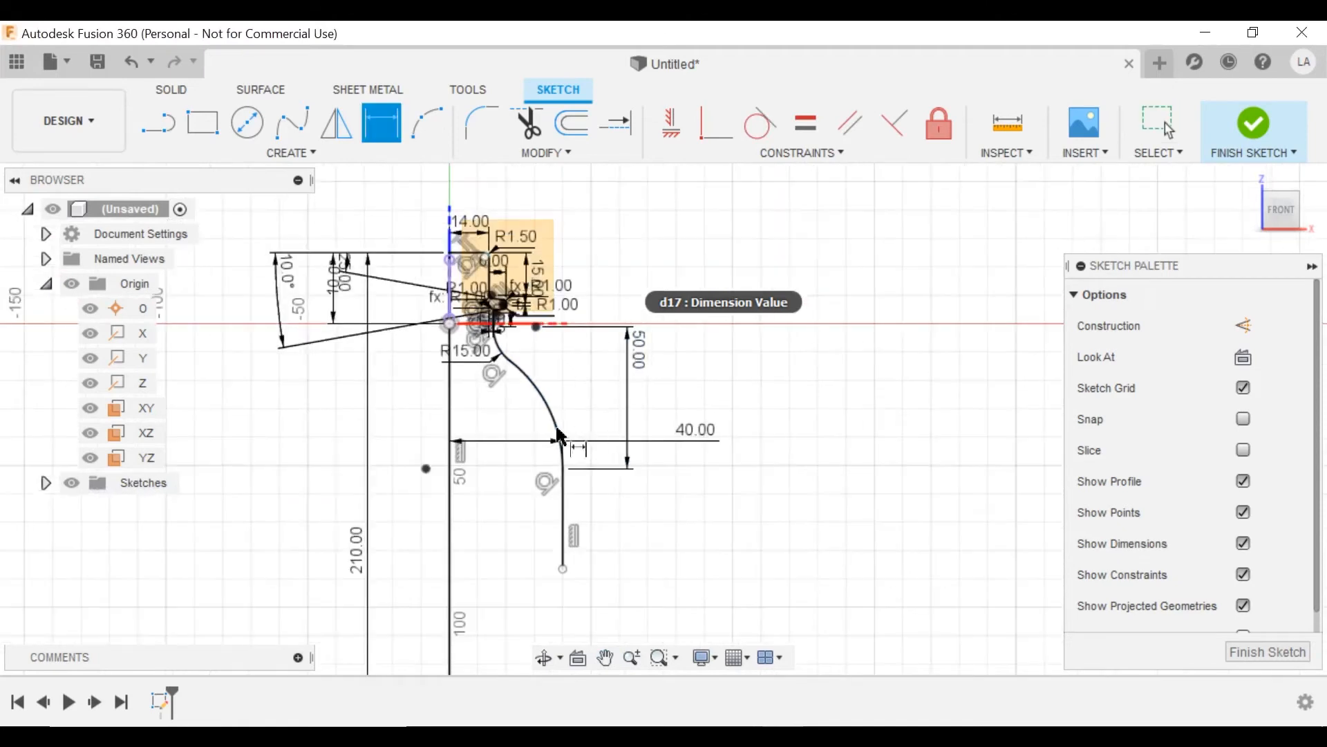
# - Dimension the vertical distance between the lower ends of the outer body line and the axis as 12 mm
pyautogui.moveTo(525, 460); pyautogui.dragTo(532, 298, button='middle')
pyautogui.scroll(3, 527, 292)
pyautogui.moveTo(616, 317)
pyautogui.mouseDown(button='middle')
pyautogui.moveTo(655, 456)
pyautogui.moveTo(705, 515)
pyautogui.mouseUp(button='middle')
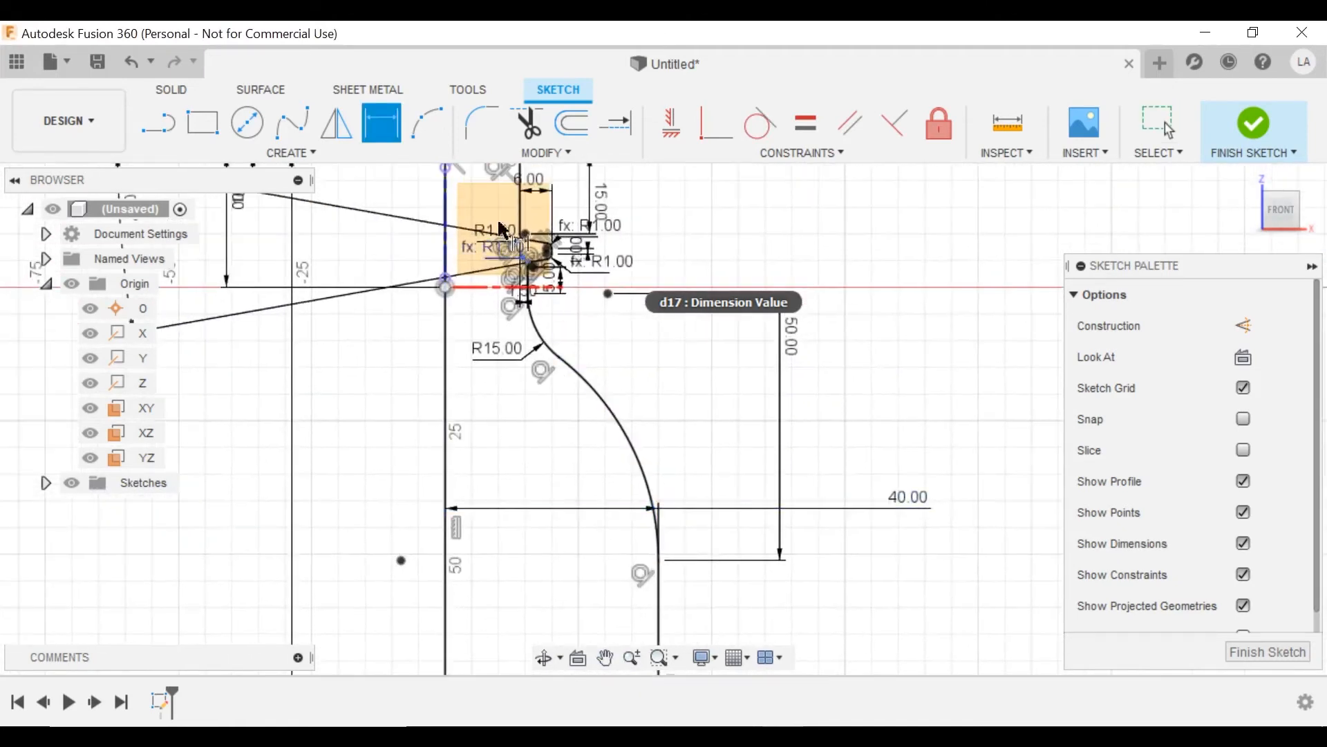
pyautogui.scroll(-2, 562, 335)
pyautogui.press('Escape')
pyautogui.moveTo(569, 444)
pyautogui.mouseDown(button='middle')
pyautogui.moveTo(602, 394)
pyautogui.moveTo(622, 252)
pyautogui.mouseUp(button='middle')
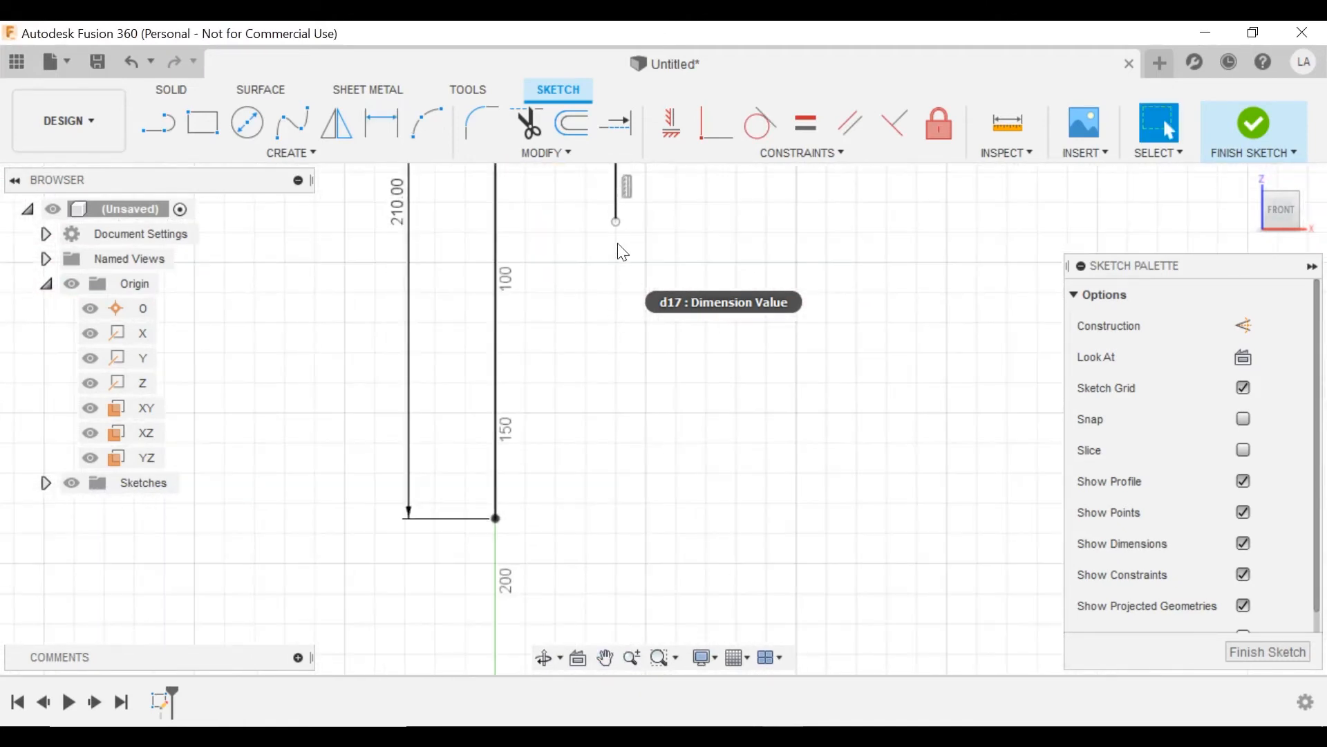
pyautogui.moveTo(620, 458); pyautogui.dragTo(545, 220)
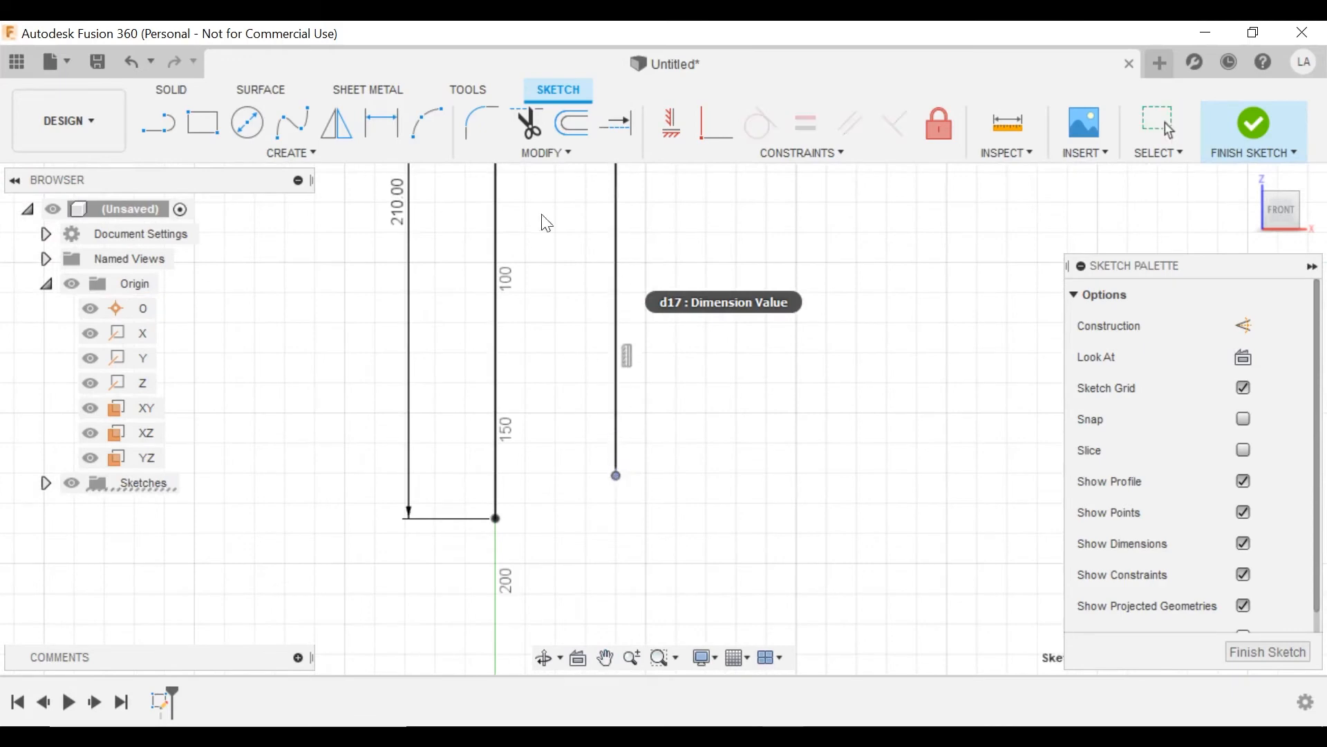
pyautogui.click(379, 131)
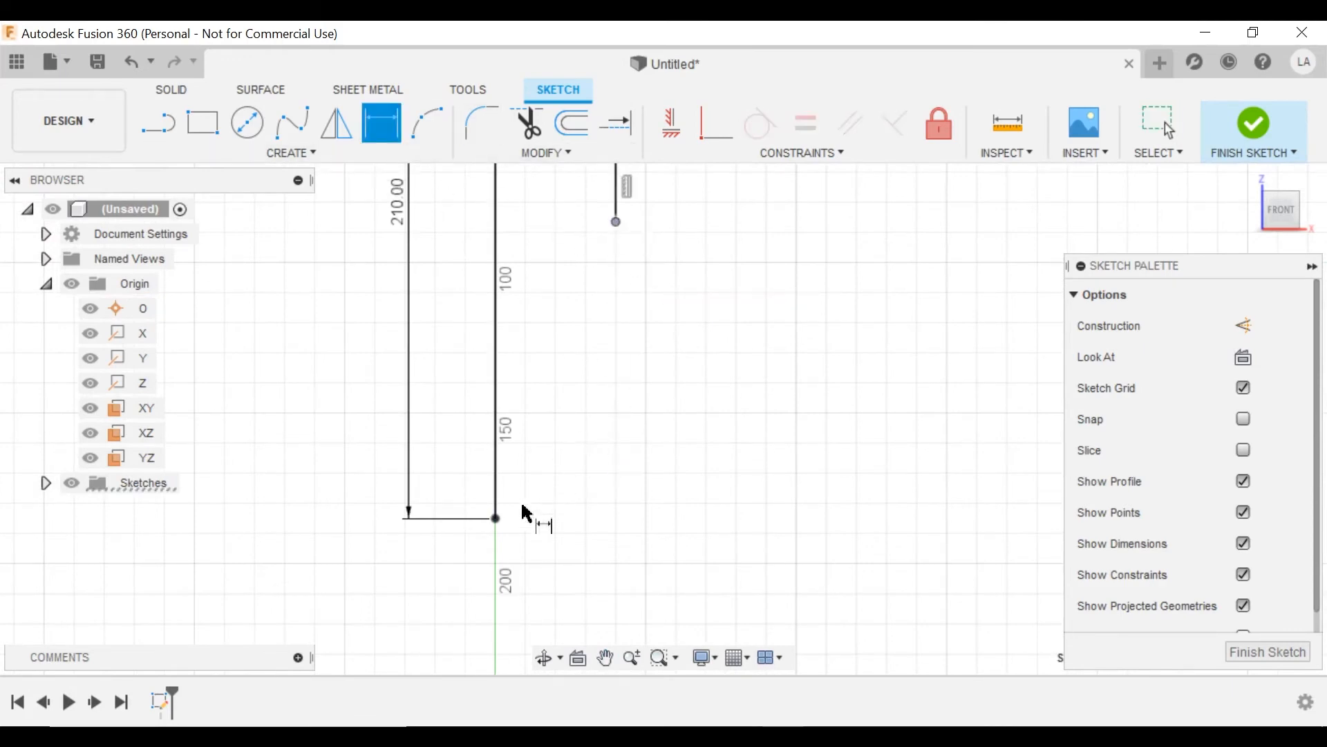
pyautogui.click(497, 519)
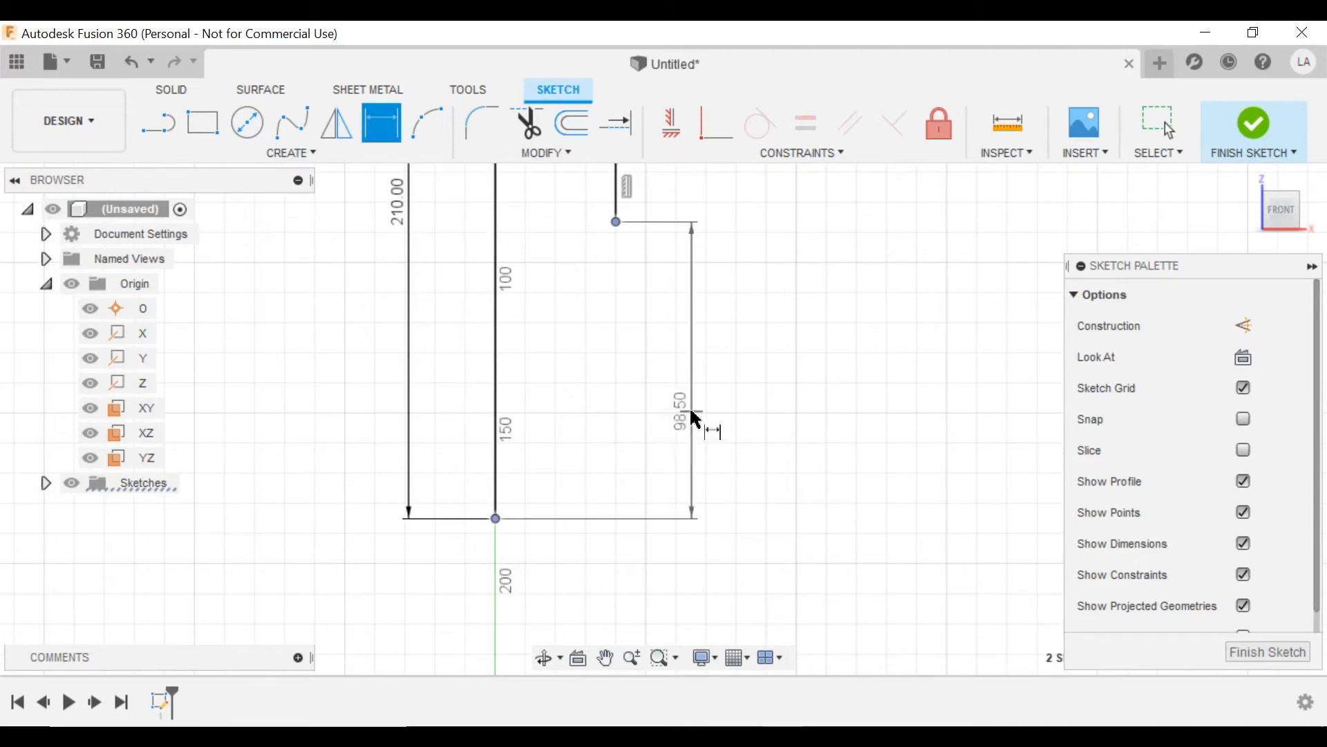
pyautogui.click(697, 420)
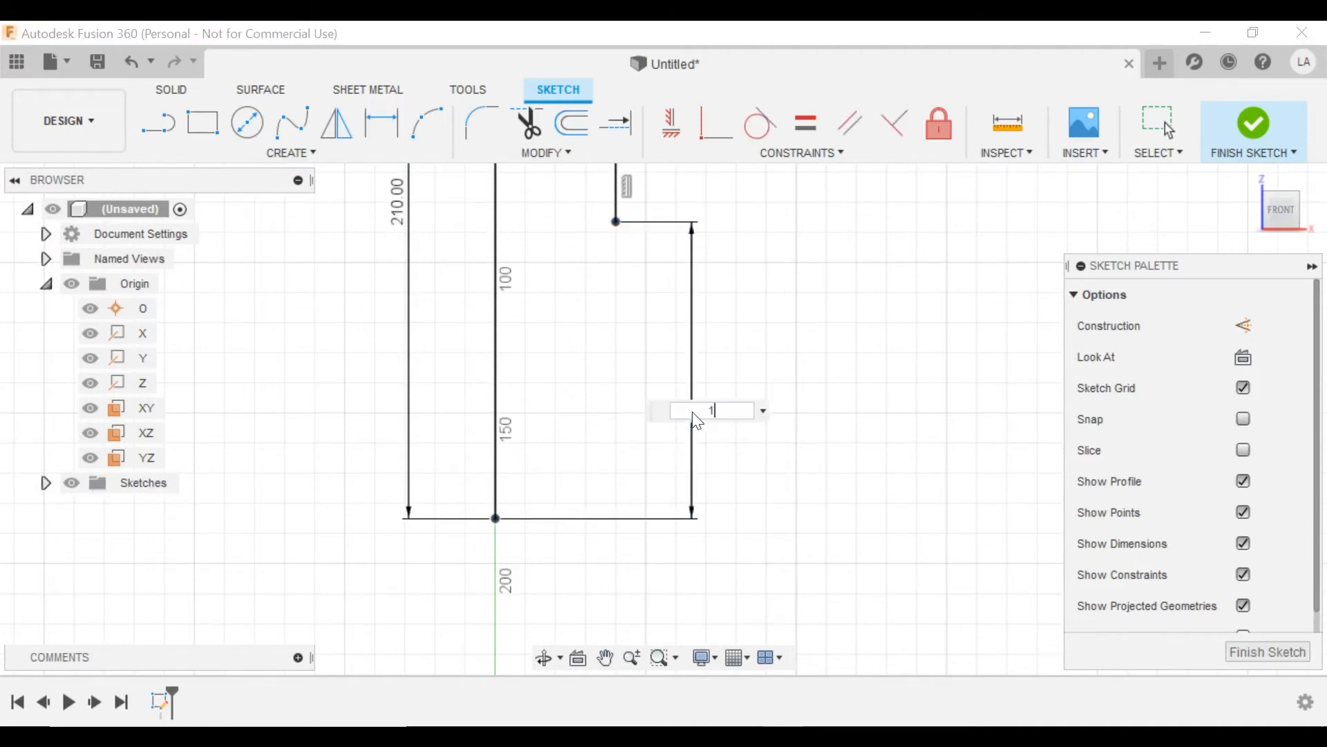
pyautogui.write('12')
pyautogui.press('Return')
# - Draw an arc tangent to the outer body line from its lower end, curving down and inward toward the axis
pyautogui.scroll(5, 587, 512)
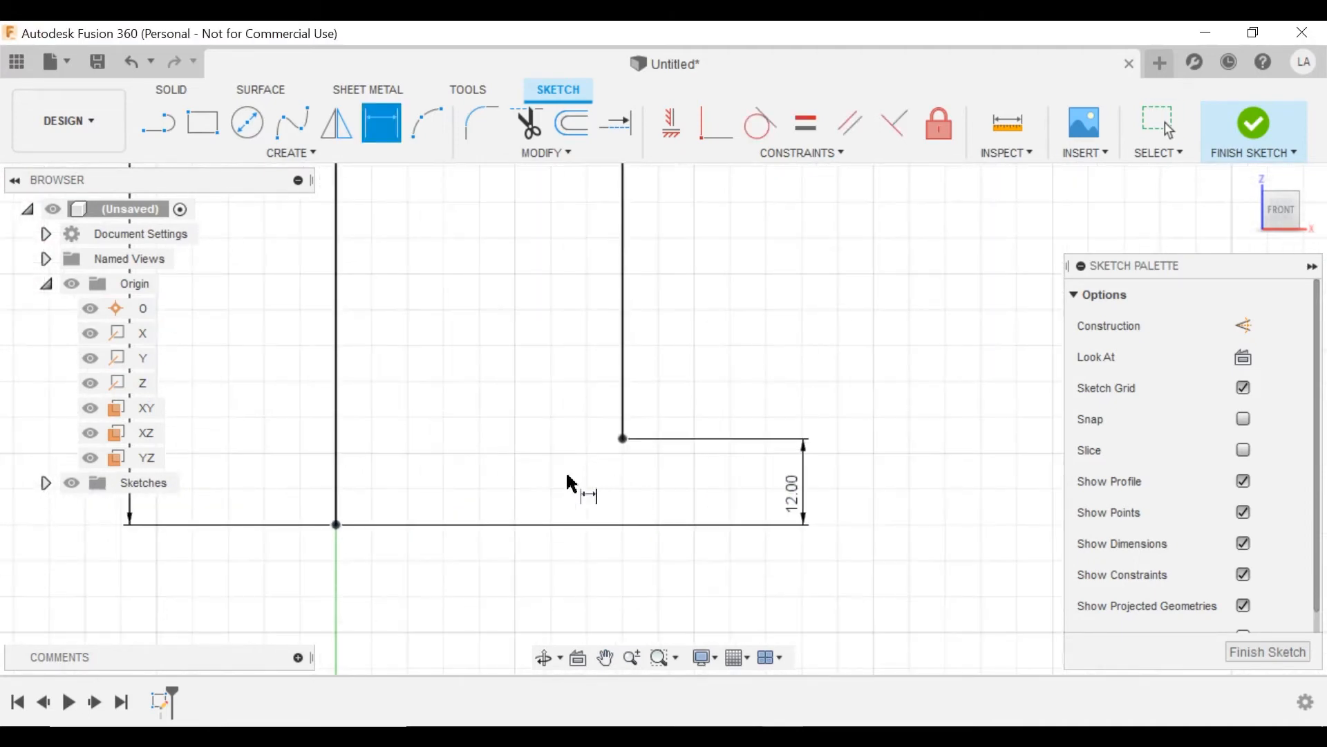
pyautogui.click(381, 123)
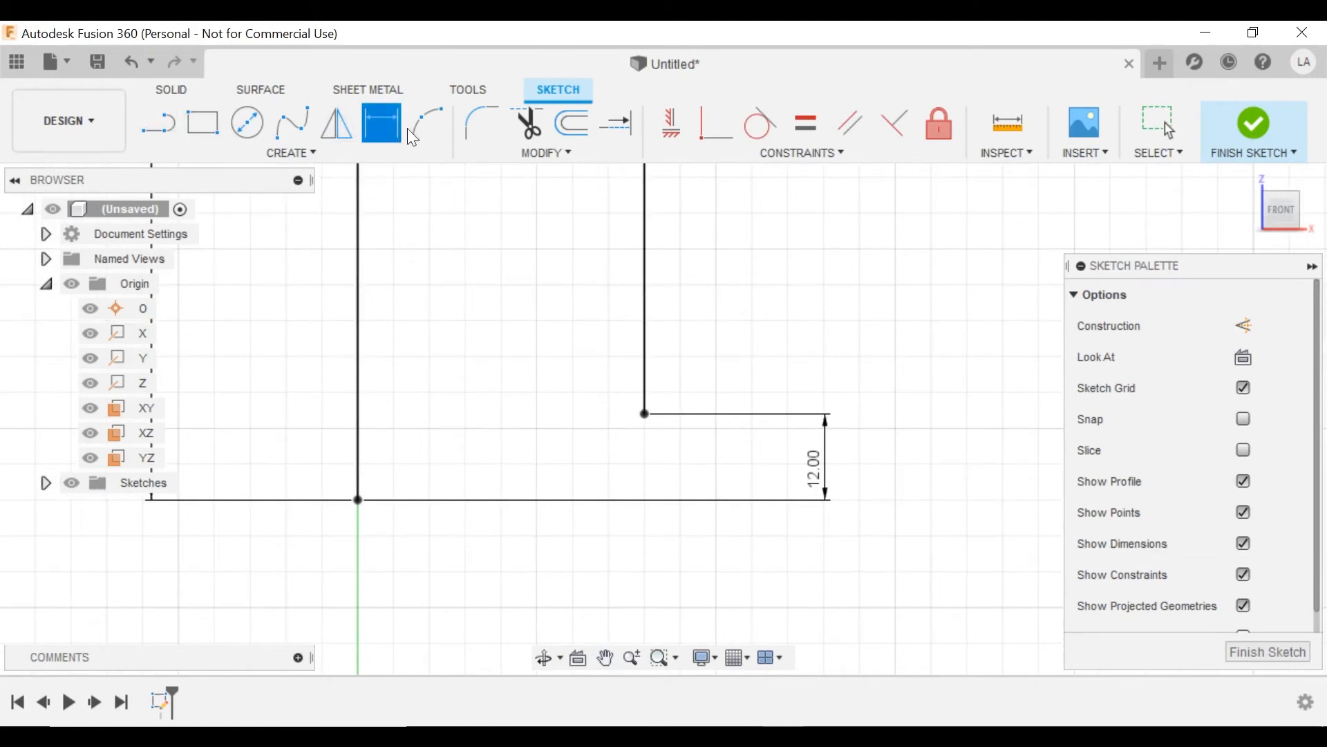
pyautogui.click(645, 413)
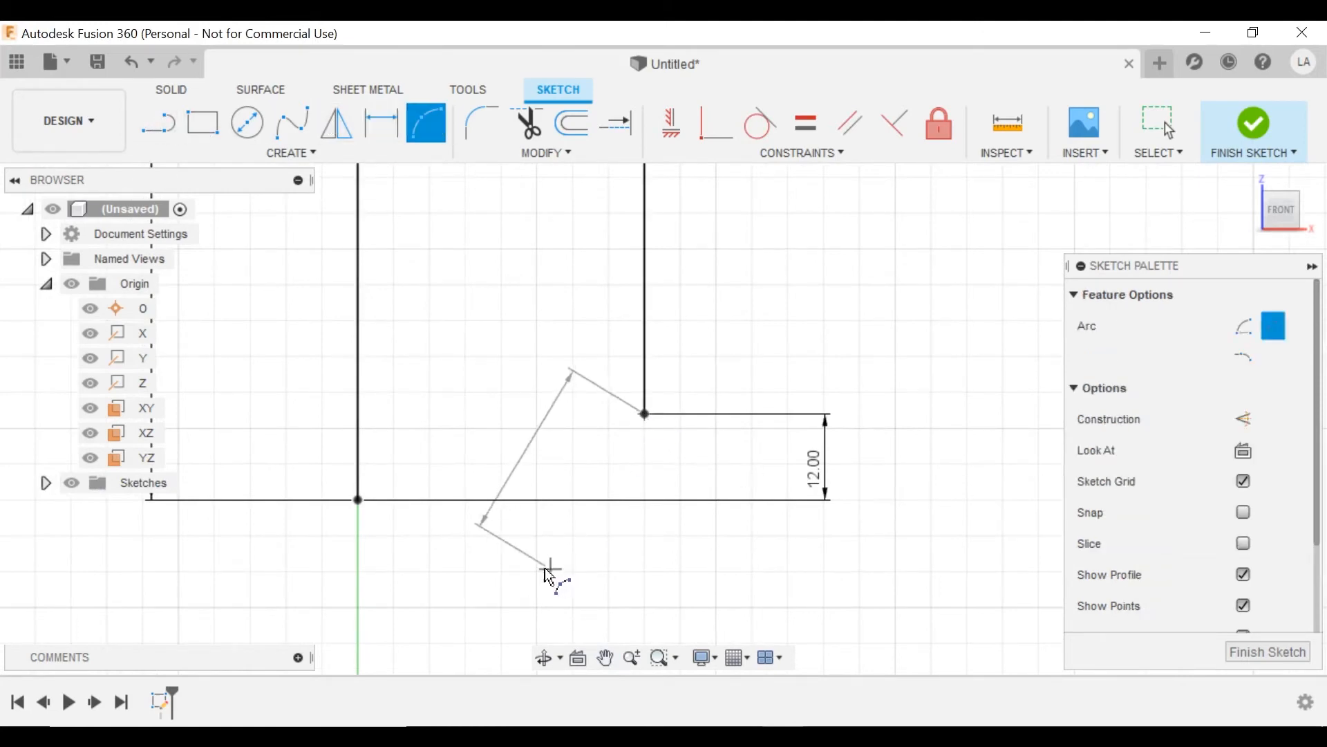
pyautogui.click(545, 568)
pyautogui.click(636, 482)
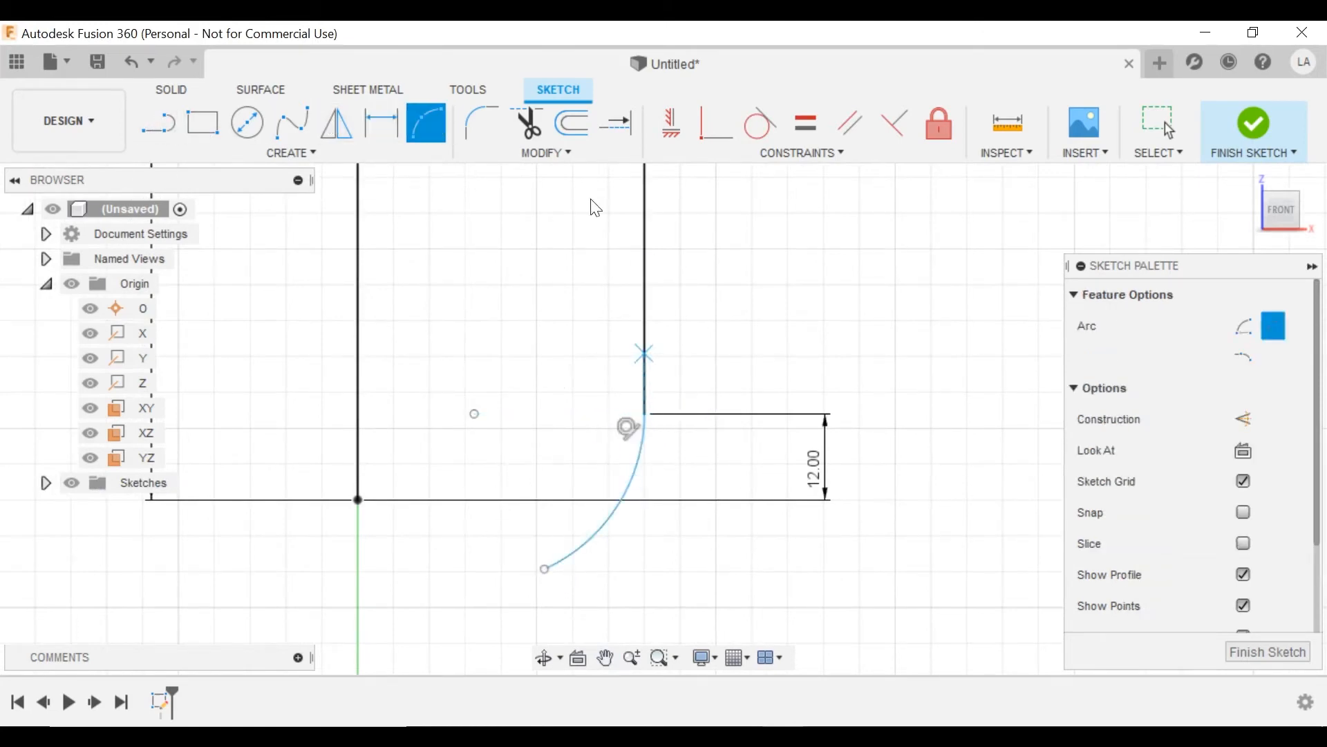
pyautogui.press('Escape')
# - Dimension the tangent arc below the outer body line with a radius of 35 mm
pyautogui.click(380, 123)
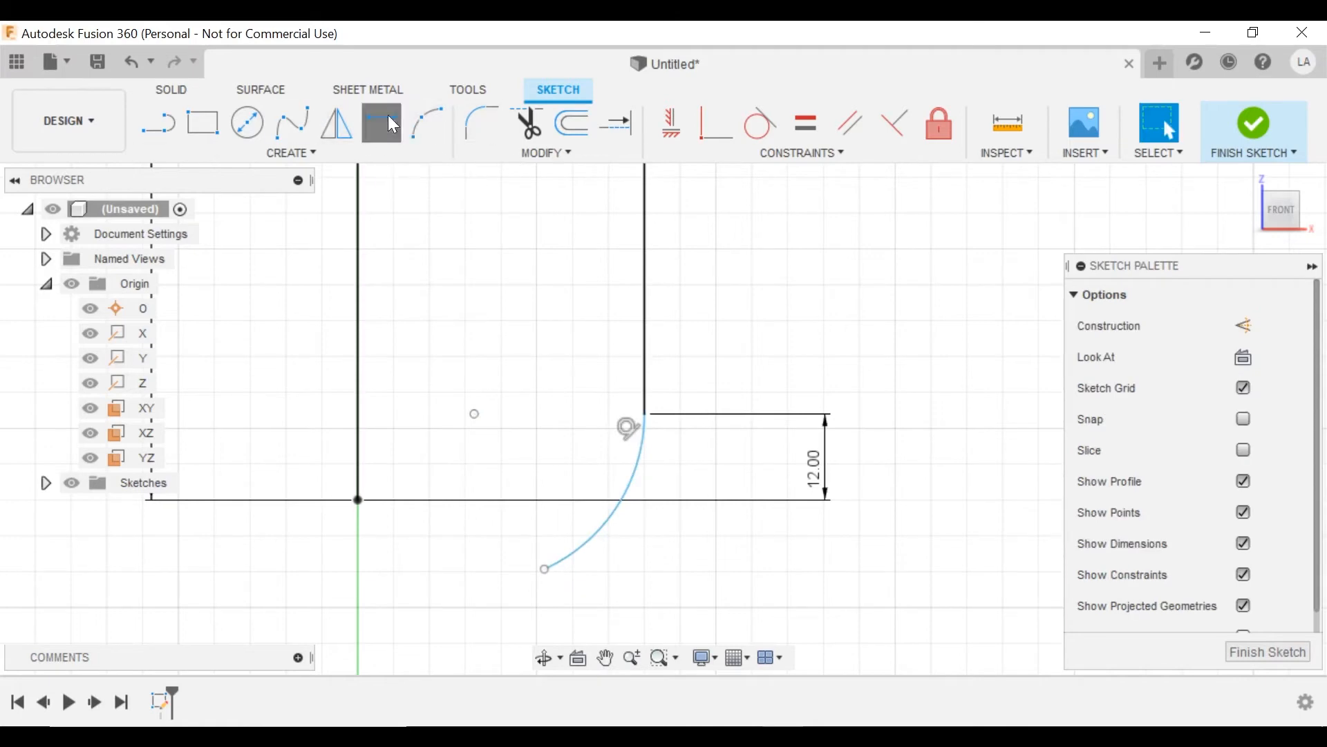
pyautogui.click(634, 493)
pyautogui.click(709, 575)
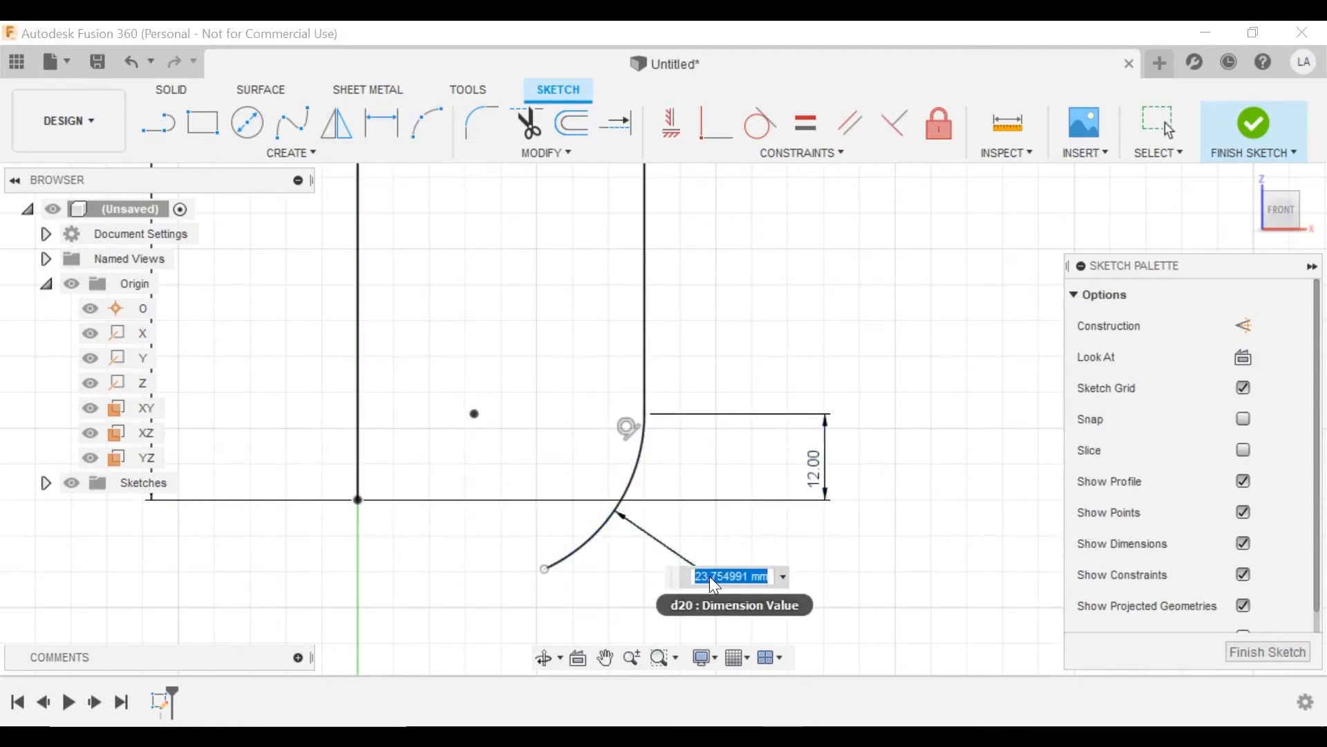
pyautogui.write('35')
pyautogui.press('Return')
pyautogui.scroll(-1, 557, 492)
pyautogui.moveTo(556, 493); pyautogui.dragTo(576, 479, button='middle')
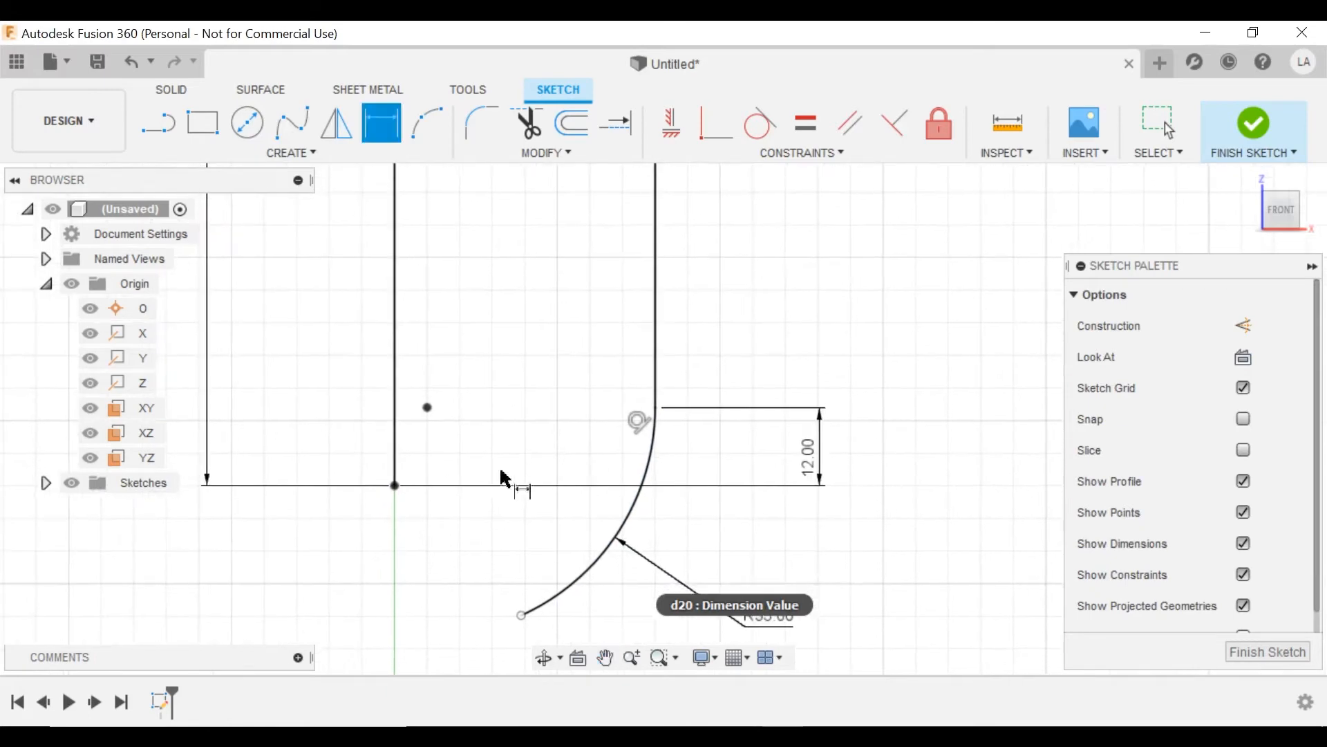
pyautogui.press('Escape')
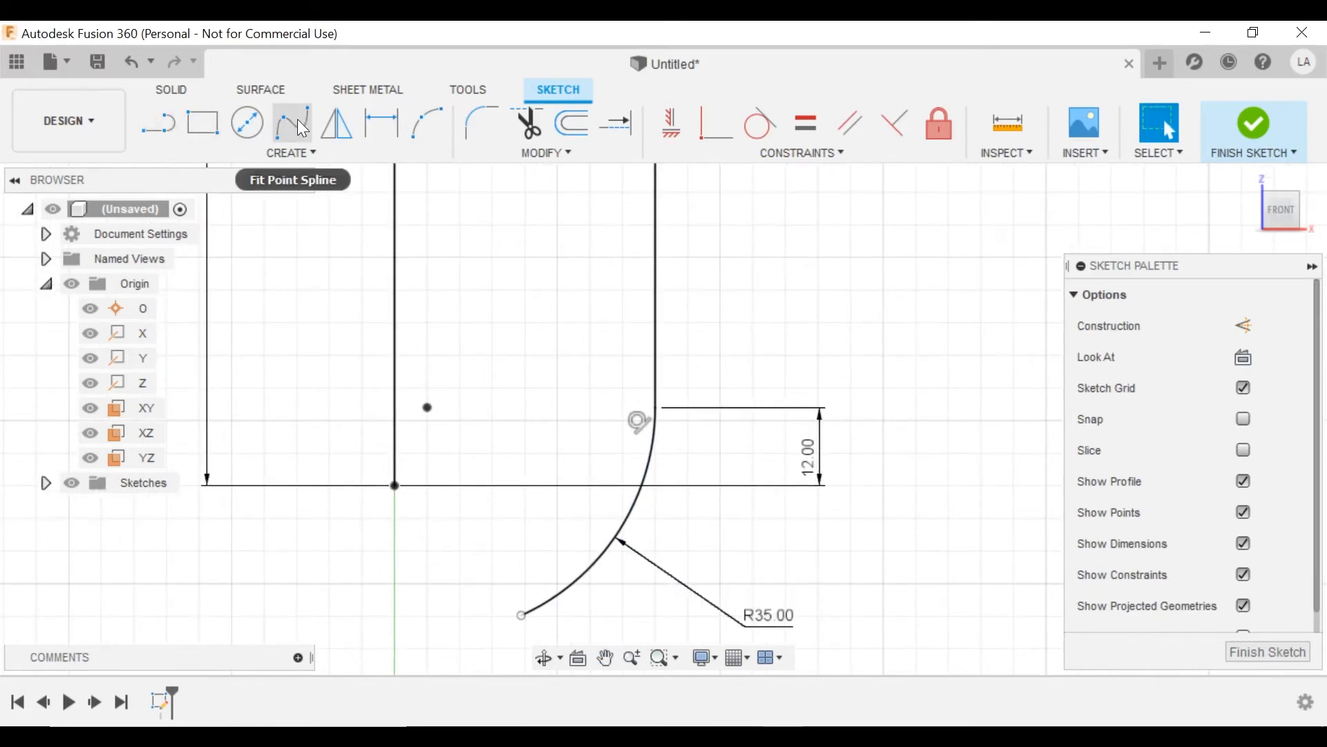
# - Draw a three-point base arc from just above the axis's lower end, bulging upward and crossing past the R35 arc
pyautogui.click(427, 124)
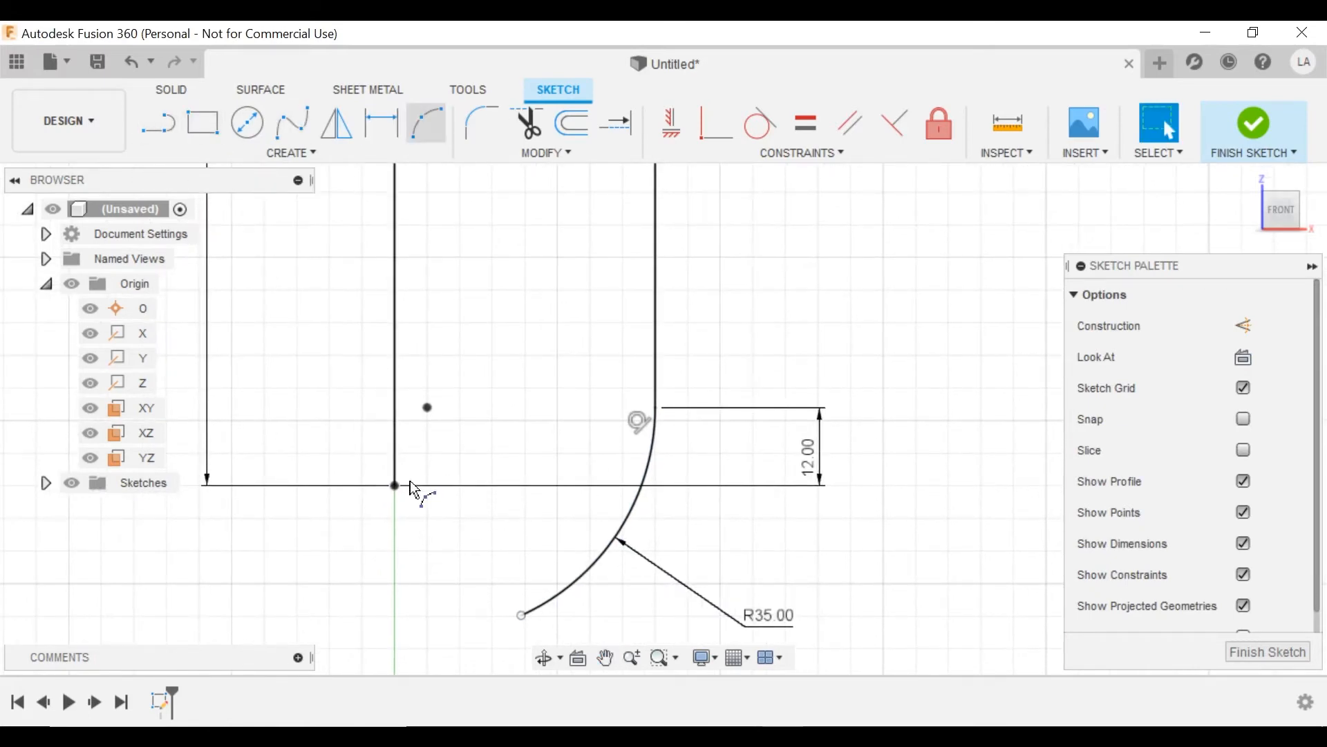
pyautogui.click(394, 437)
pyautogui.click(778, 537)
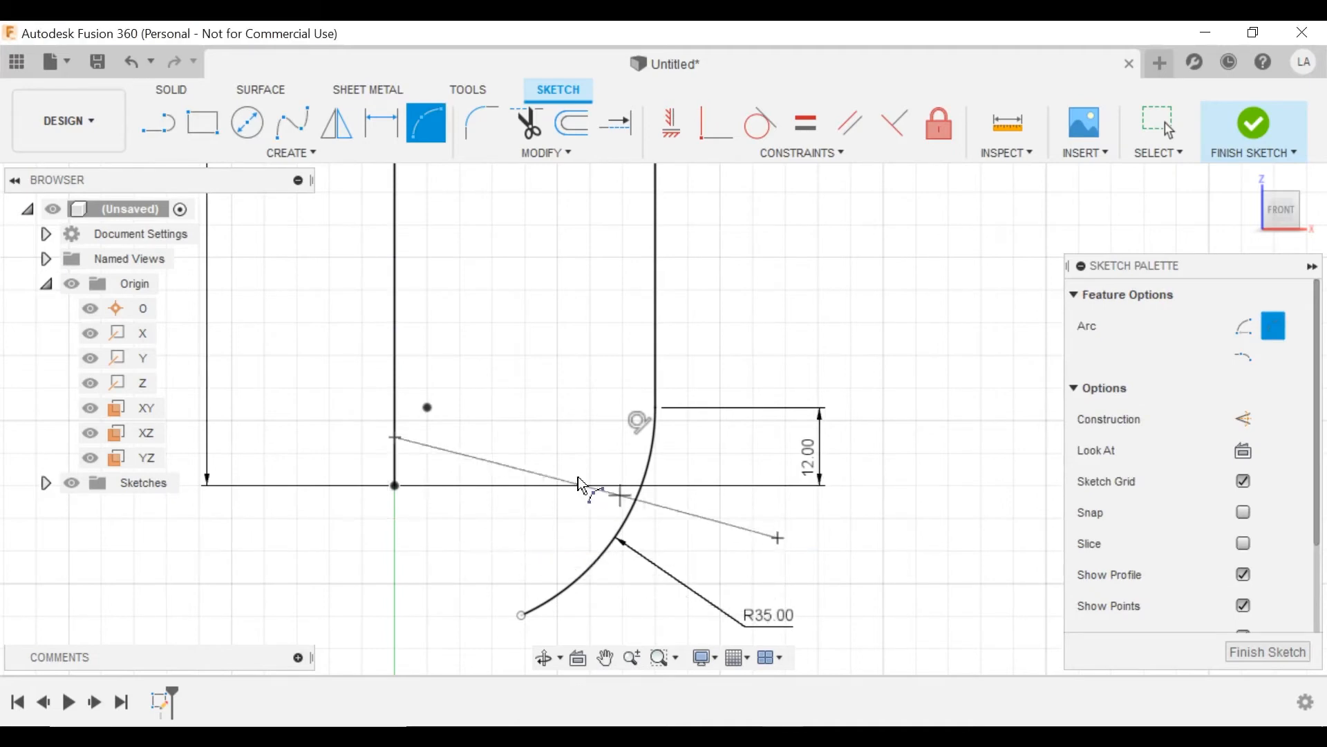
pyautogui.click(527, 453)
# - Constrain the base arc's centre point to lie on the vertical axis with a coincident constraint
pyautogui.click(716, 123)
pyautogui.scroll(-5, 546, 273)
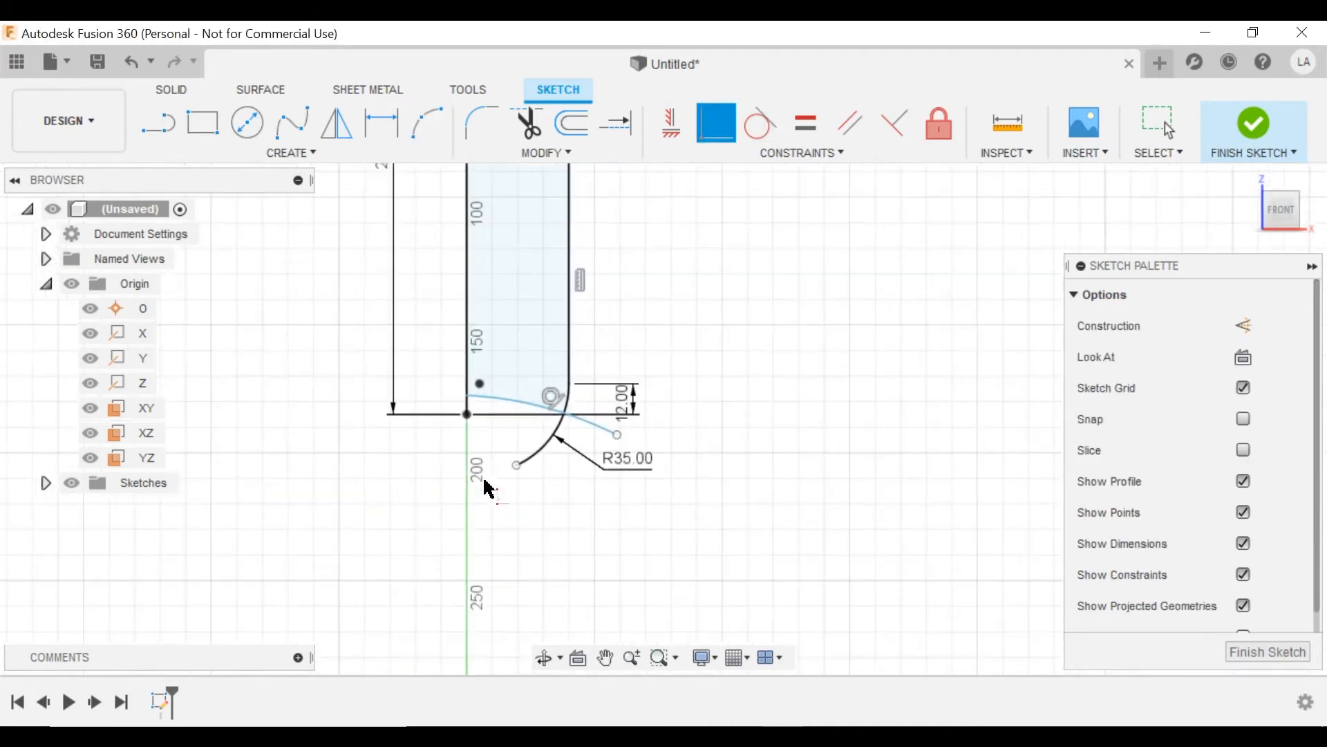
pyautogui.scroll(-4, 390, 557)
pyautogui.moveTo(405, 542); pyautogui.dragTo(460, 350, button='middle')
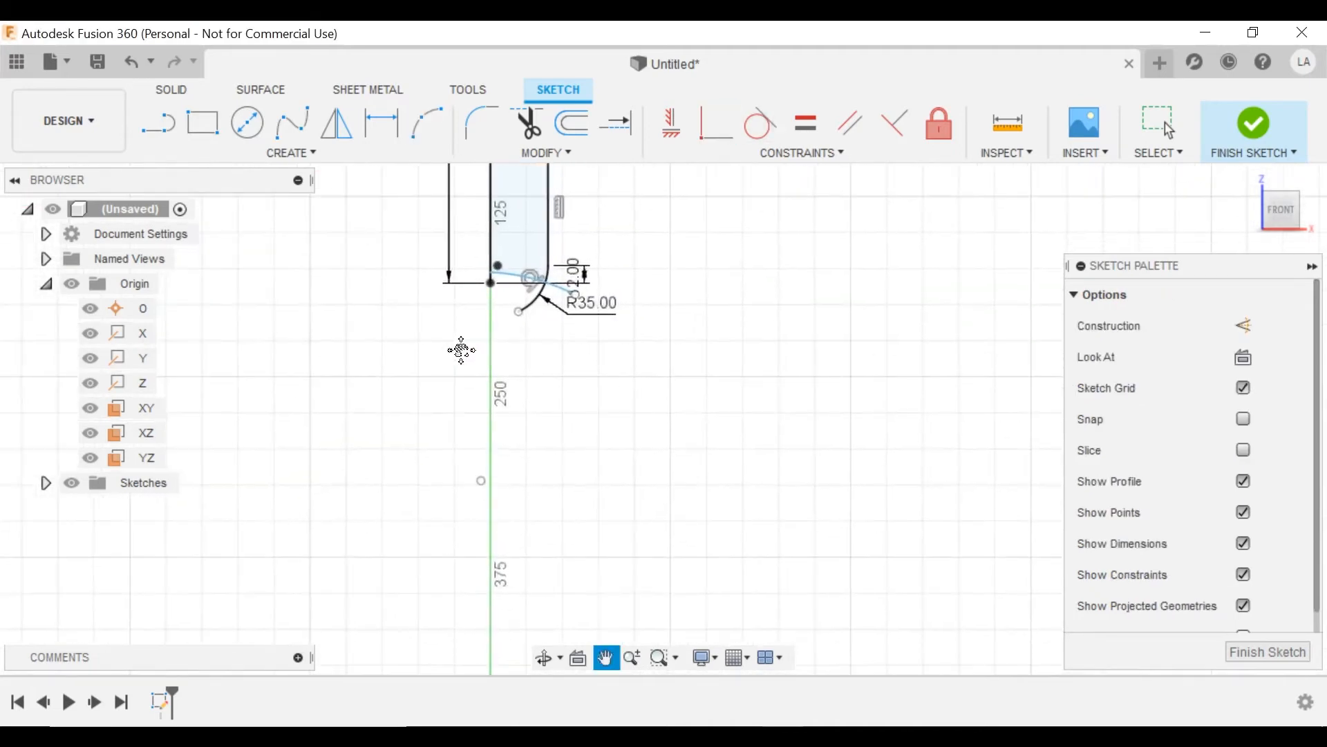
pyautogui.click(483, 481)
pyautogui.scroll(2, 491, 280)
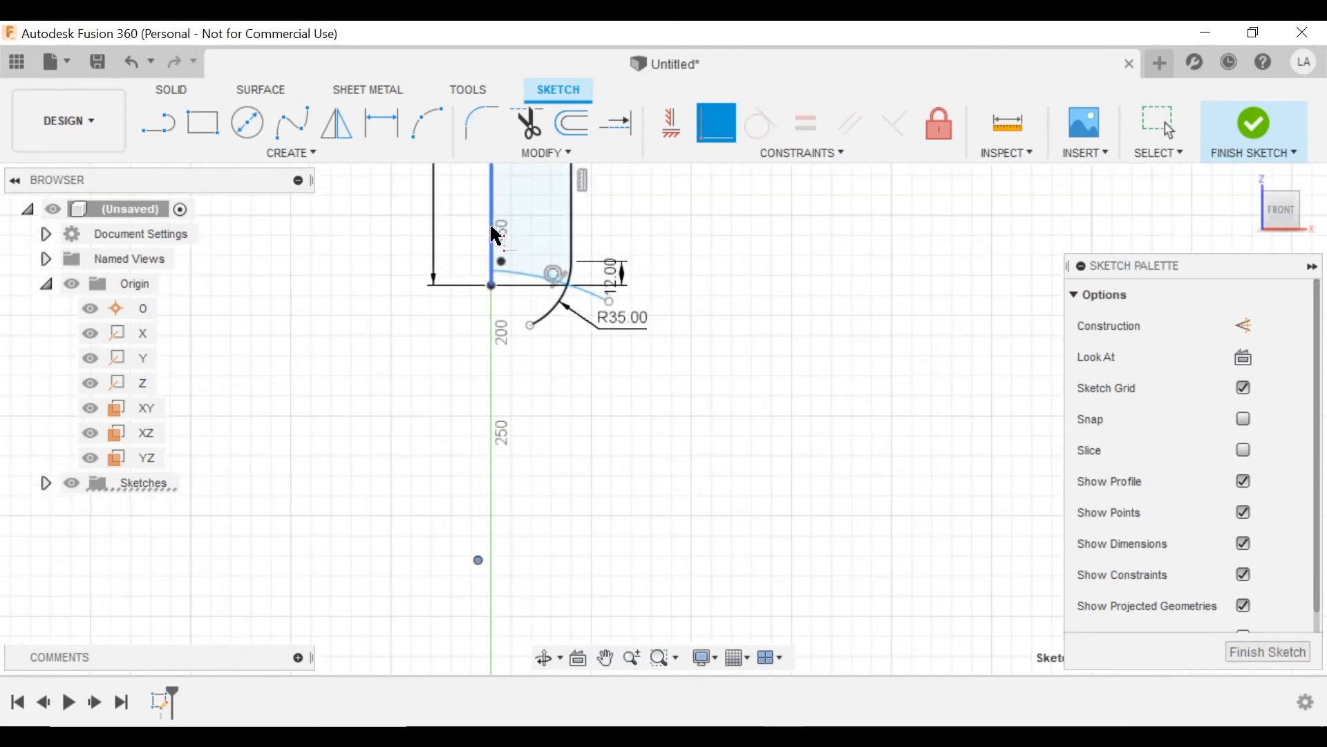
pyautogui.click(497, 235)
pyautogui.scroll(4, 502, 263)
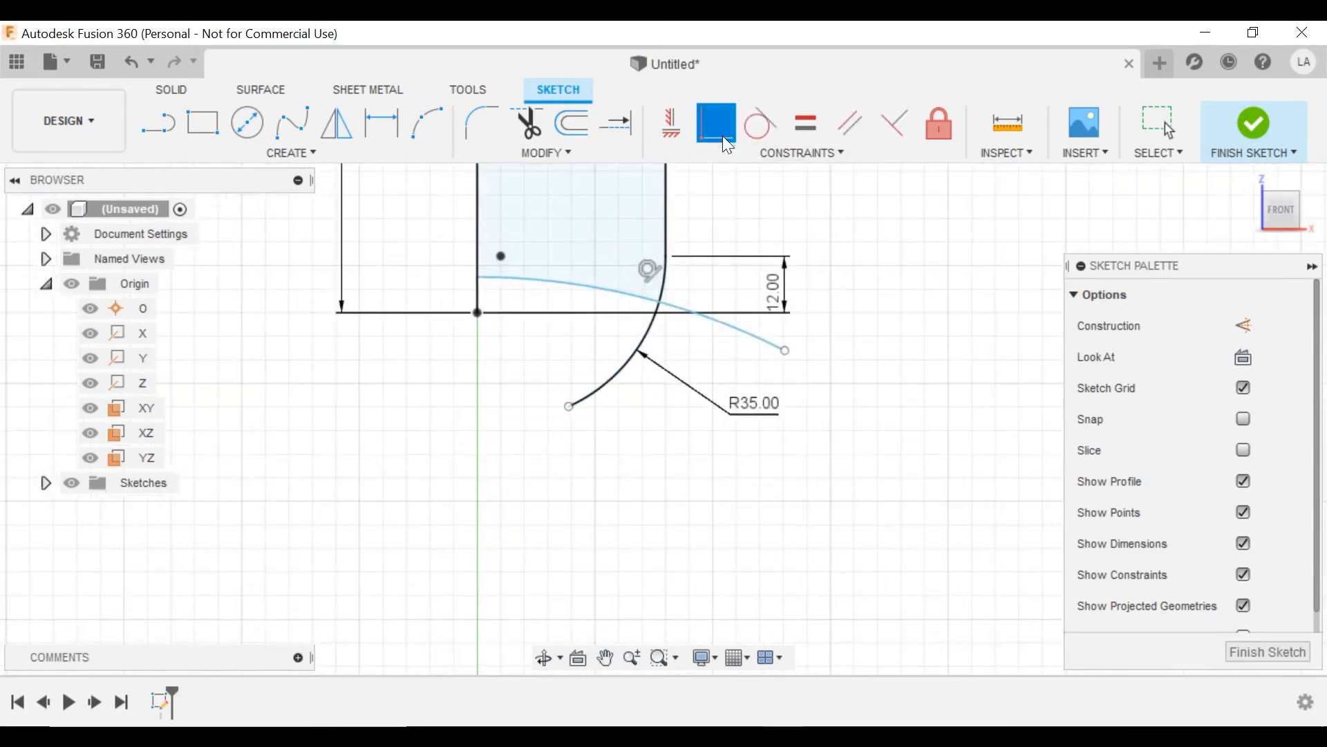
# - Dimension the vertical distance between the axis's lower end and the base arc's start point as 3 mm
pyautogui.click(381, 122)
pyautogui.scroll(1, 470, 336)
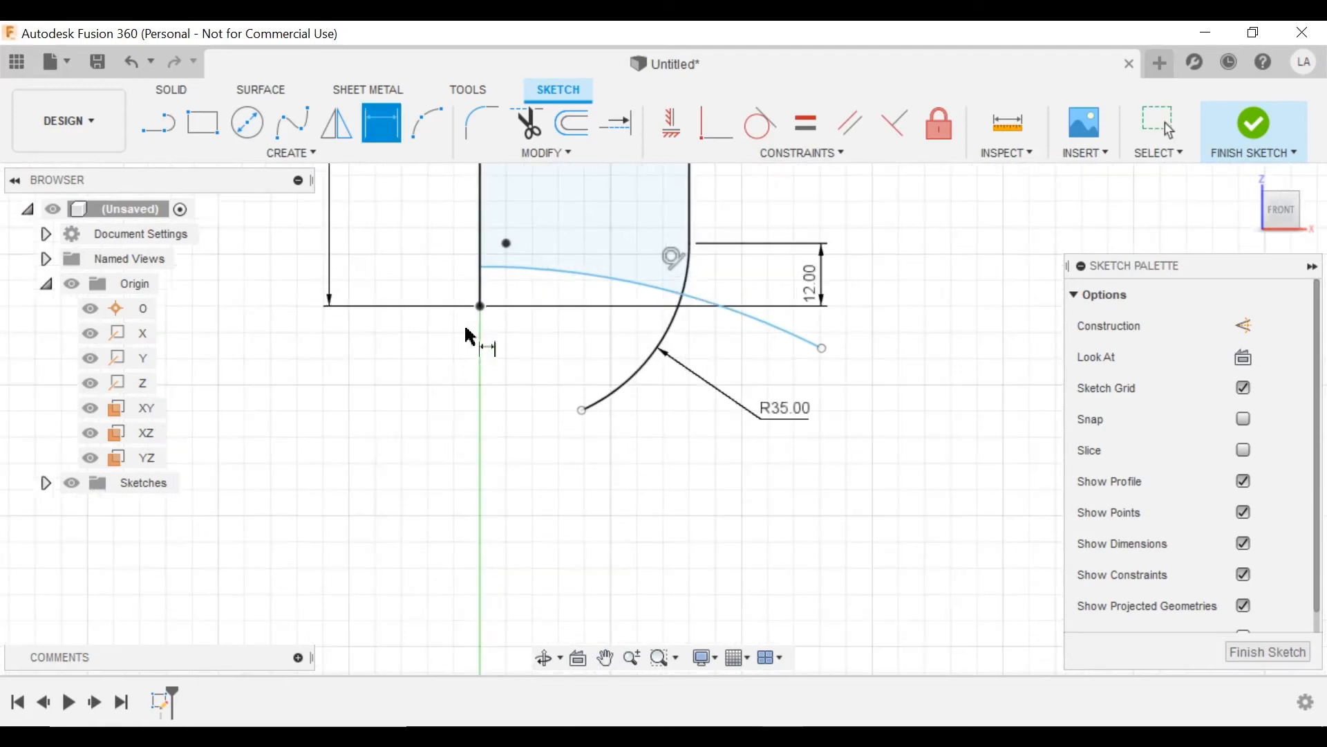
pyautogui.click(481, 306)
pyautogui.click(483, 267)
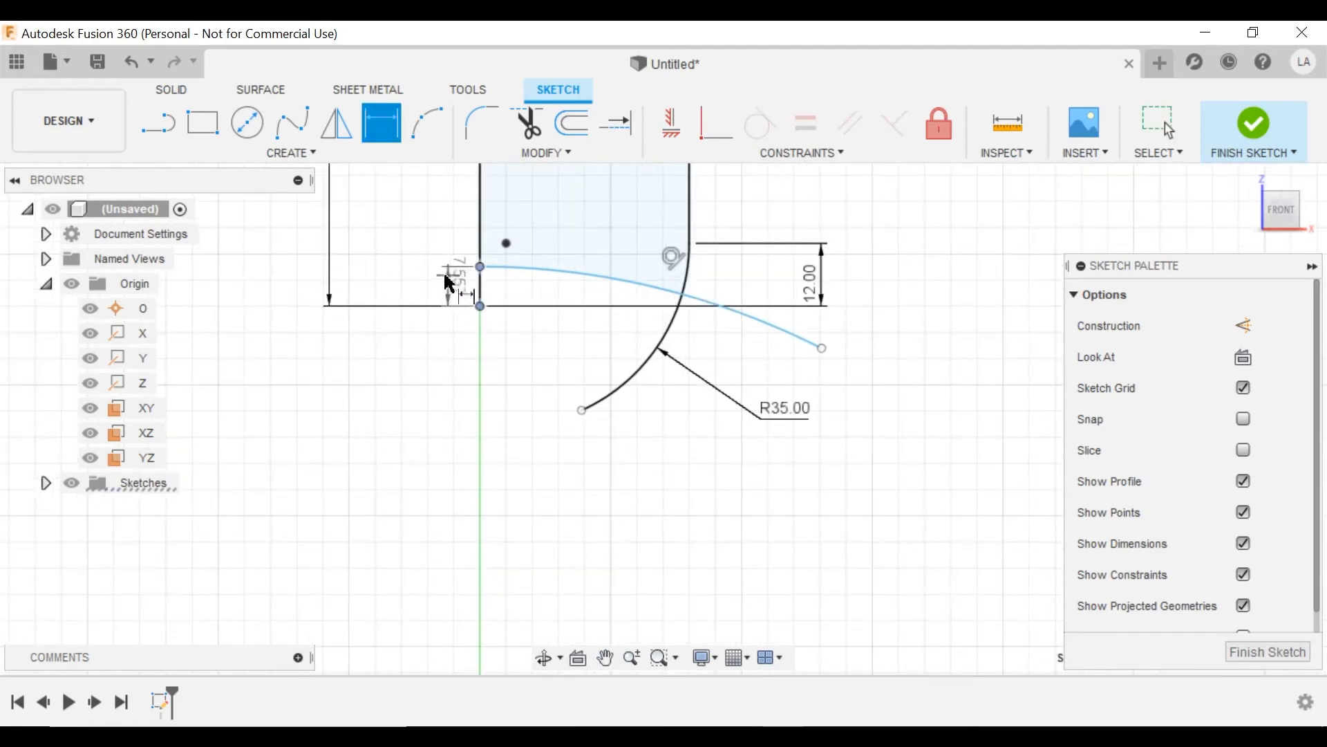
pyautogui.click(453, 296)
pyautogui.write('3')
pyautogui.press('Return')
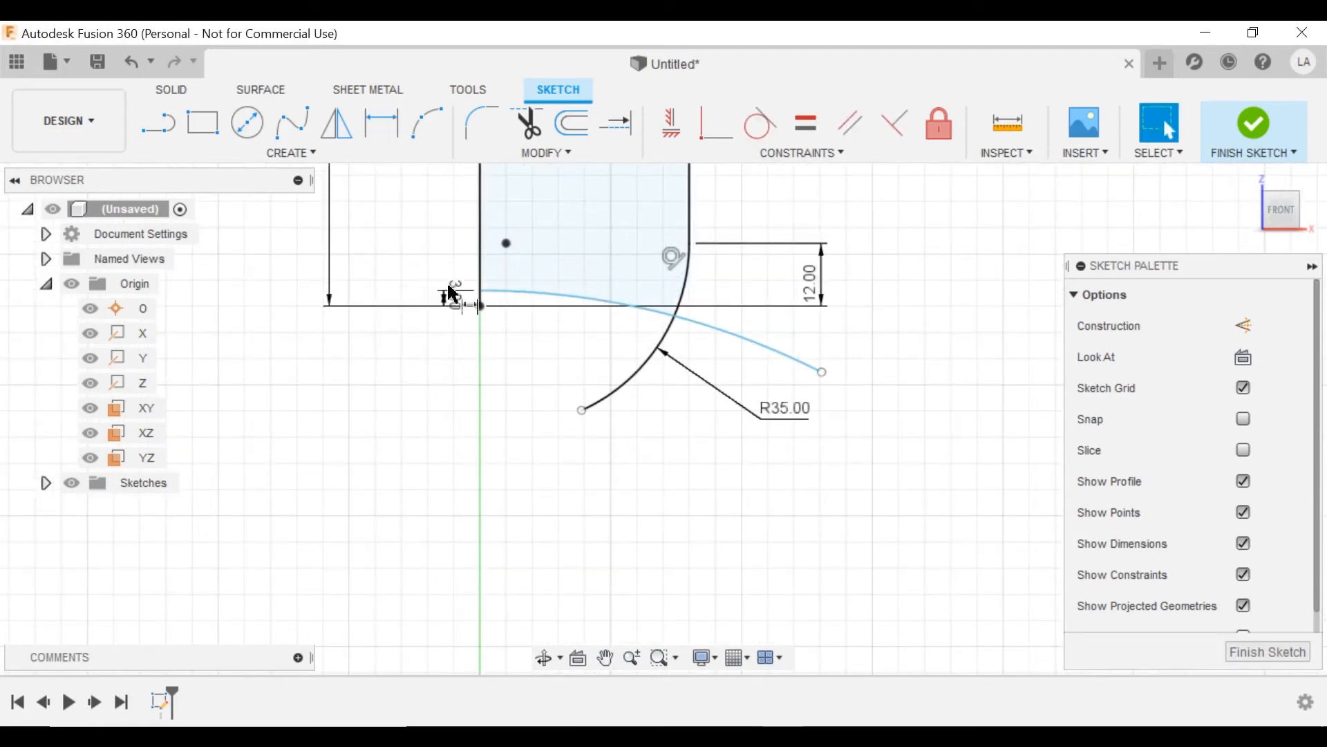
# - Reshape the base arc into a flatter curve by pulling it slightly upward where it crosses the R35 arc
pyautogui.scroll(2, 692, 311)
pyautogui.press('Escape')
pyautogui.moveTo(701, 322); pyautogui.dragTo(727, 300)
pyautogui.press('d')
pyautogui.press('Escape')
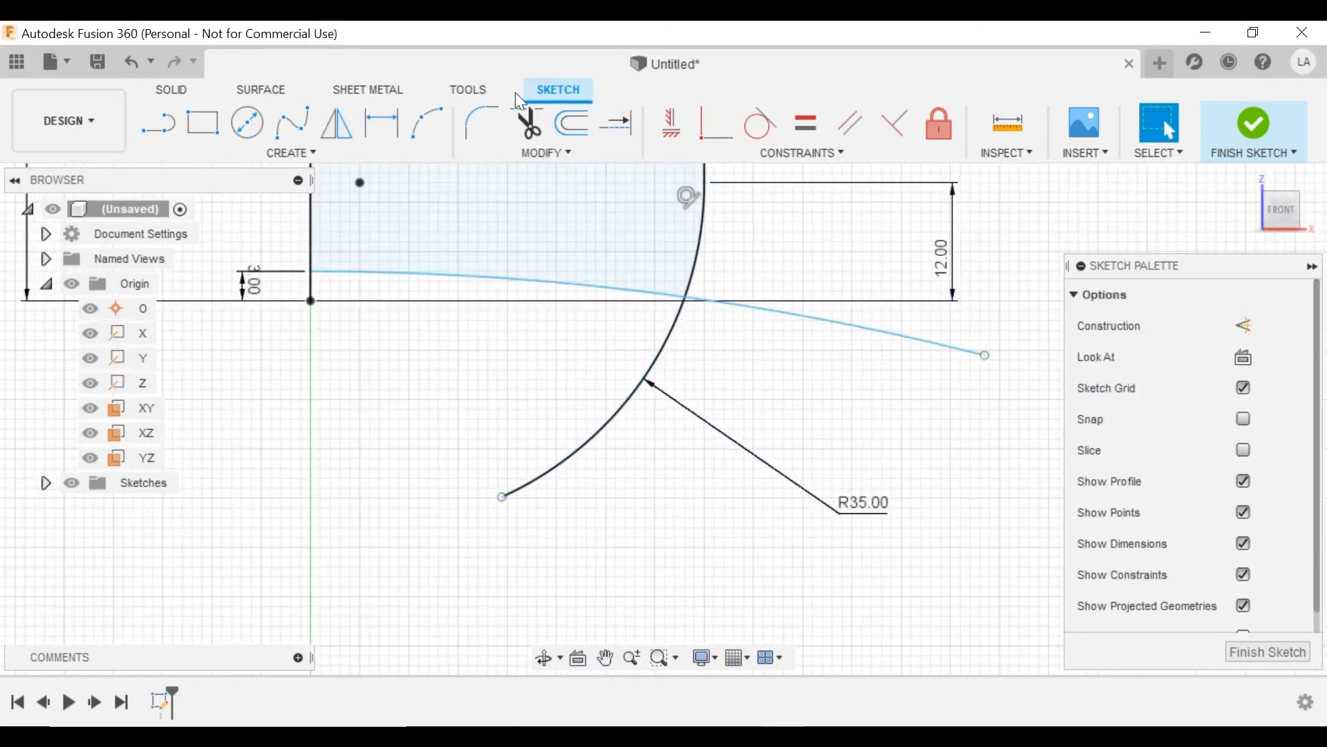
# - Fillet the corner between the R35 arc and the base arc with a 5 mm radius
pyautogui.click(482, 123)
pyautogui.click(690, 280)
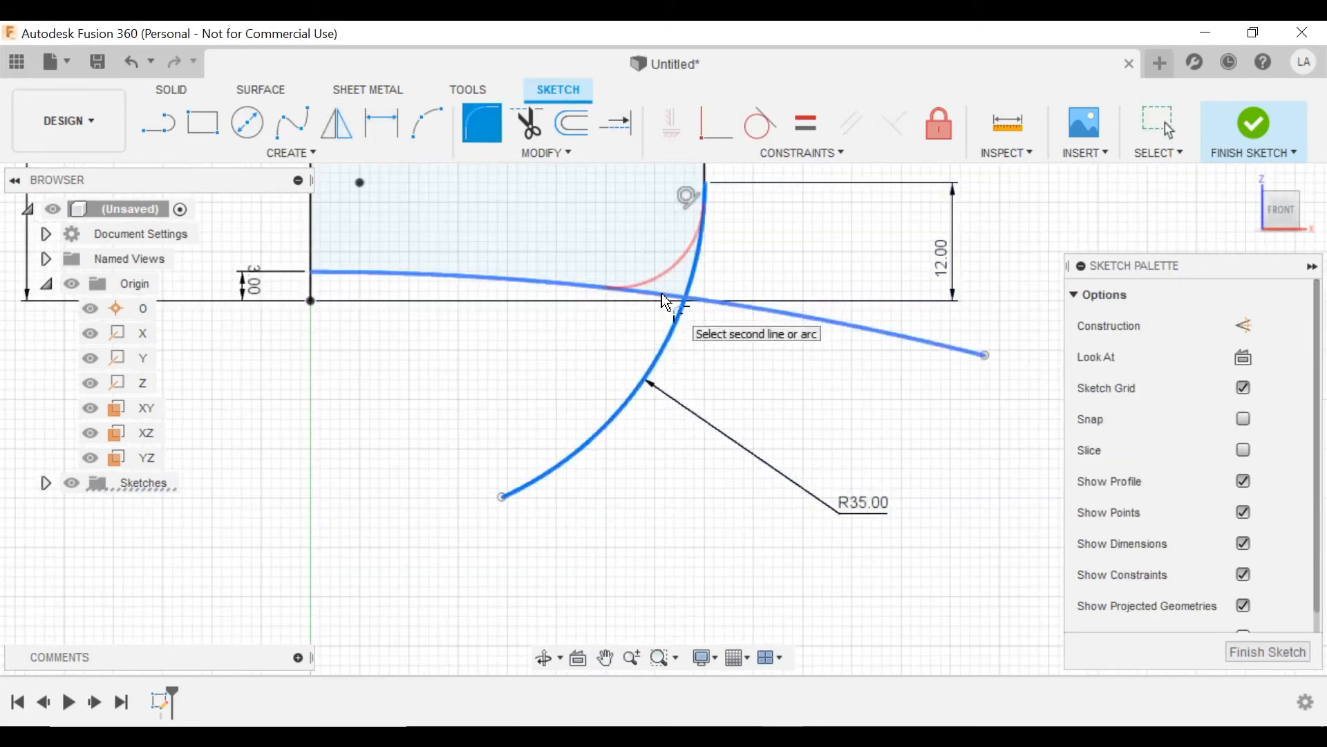
pyautogui.click(662, 294)
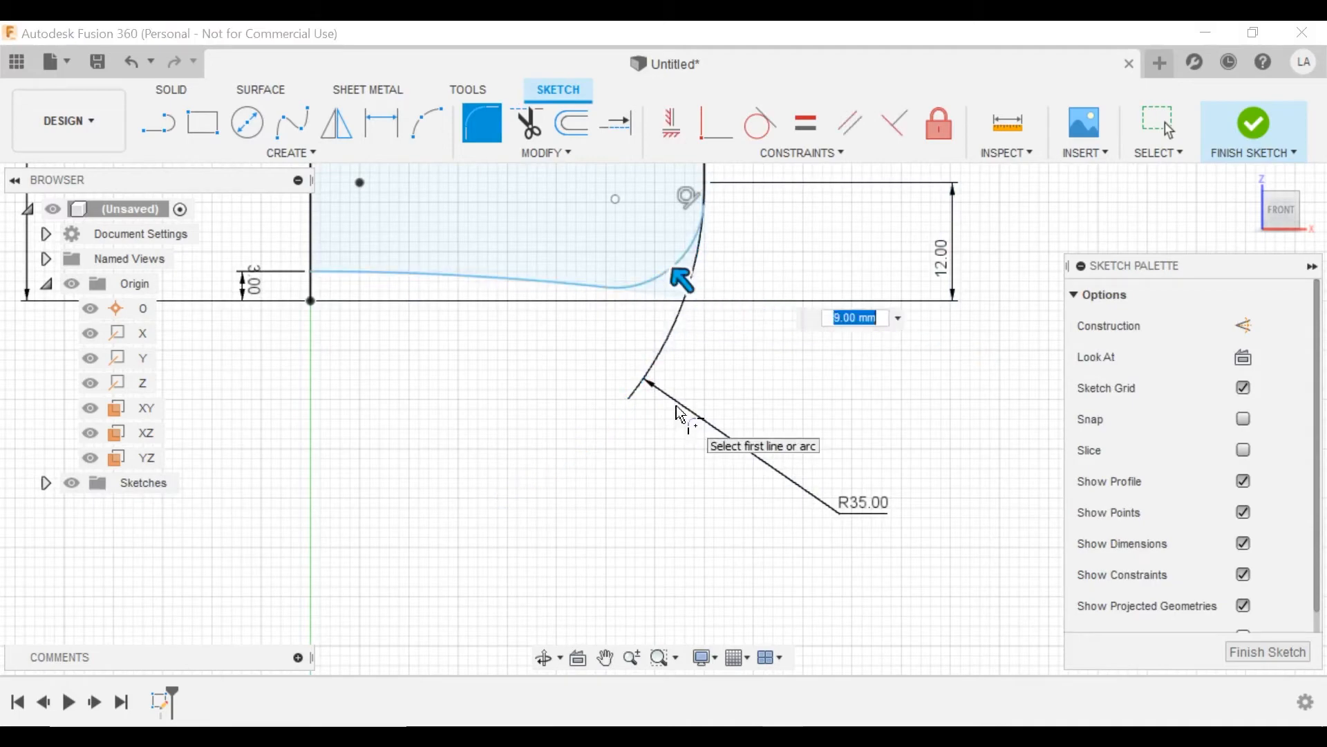
pyautogui.write('5')
pyautogui.press('Return')
# - Draw a vertical line about 3.4 mm long downward from the centre point of the R5 fillet
pyautogui.scroll(-2, 577, 280)
pyautogui.moveTo(563, 296); pyautogui.dragTo(568, 450, button='middle')
pyautogui.scroll(2, 592, 467)
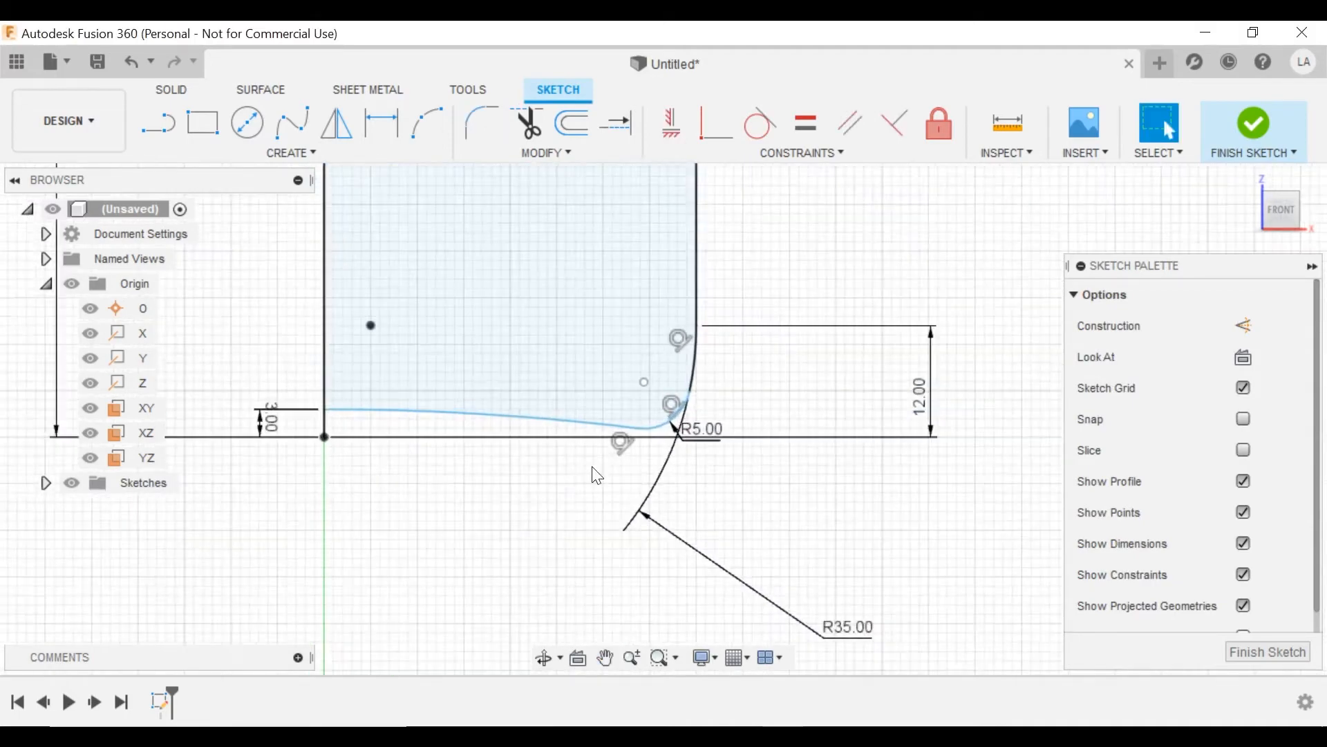
pyautogui.scroll(1, 596, 475)
pyautogui.press('l')
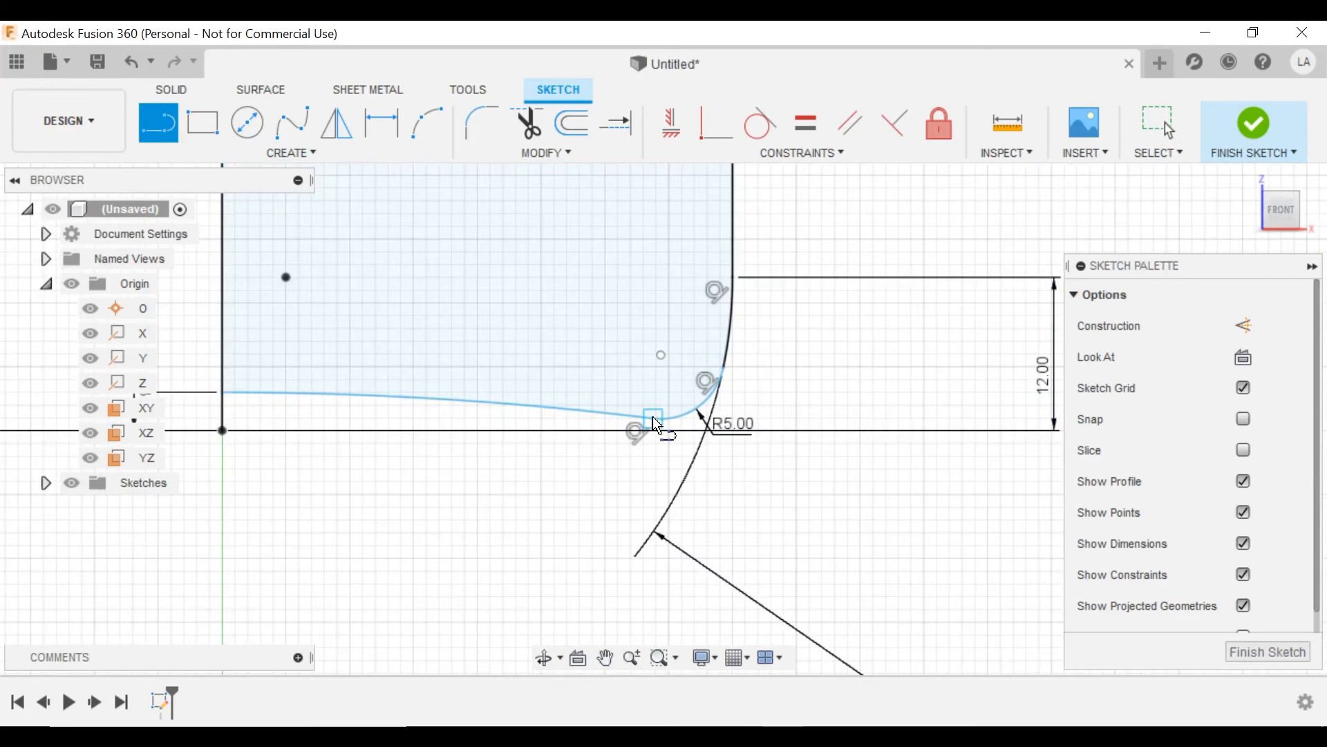
pyautogui.click(662, 356)
pyautogui.scroll(1, 664, 377)
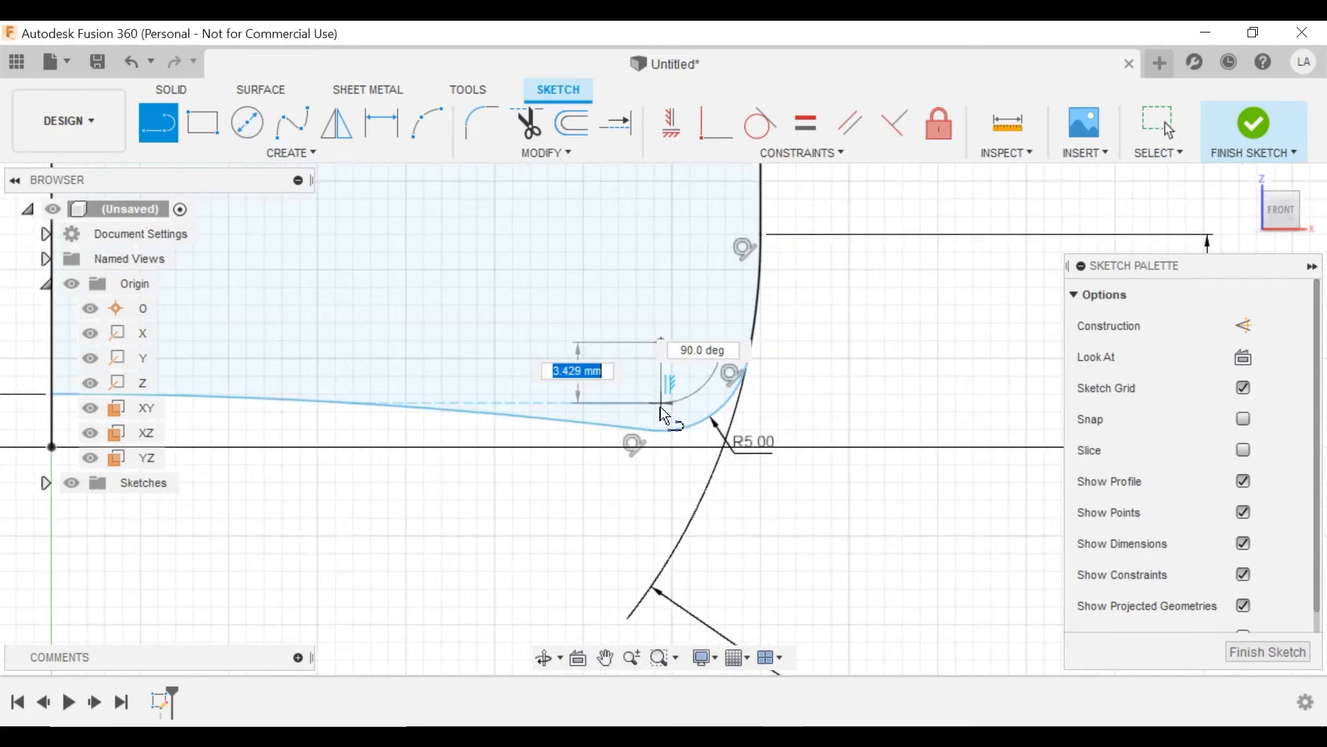
pyautogui.click(661, 403)
pyautogui.press('Escape')
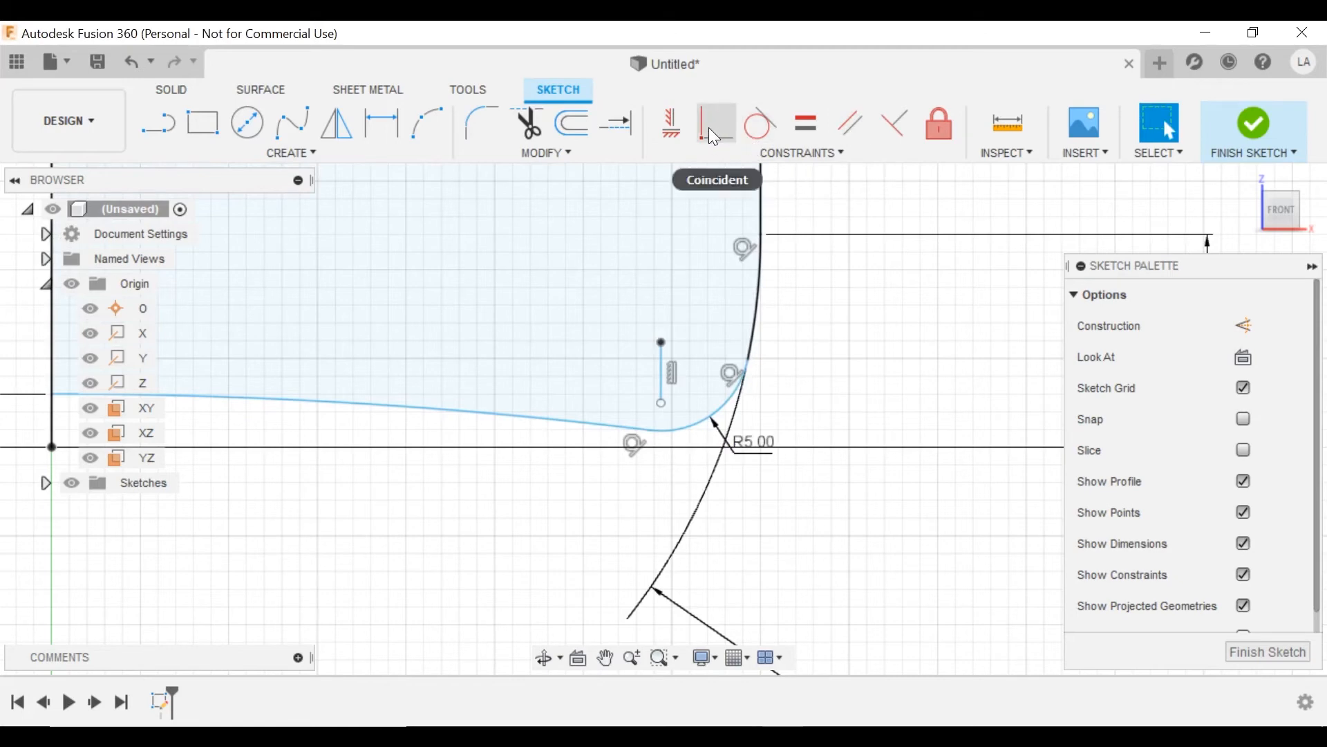
# - Extend the short vertical line down to the base curve and convert it to a construction line
pyautogui.click(671, 123)
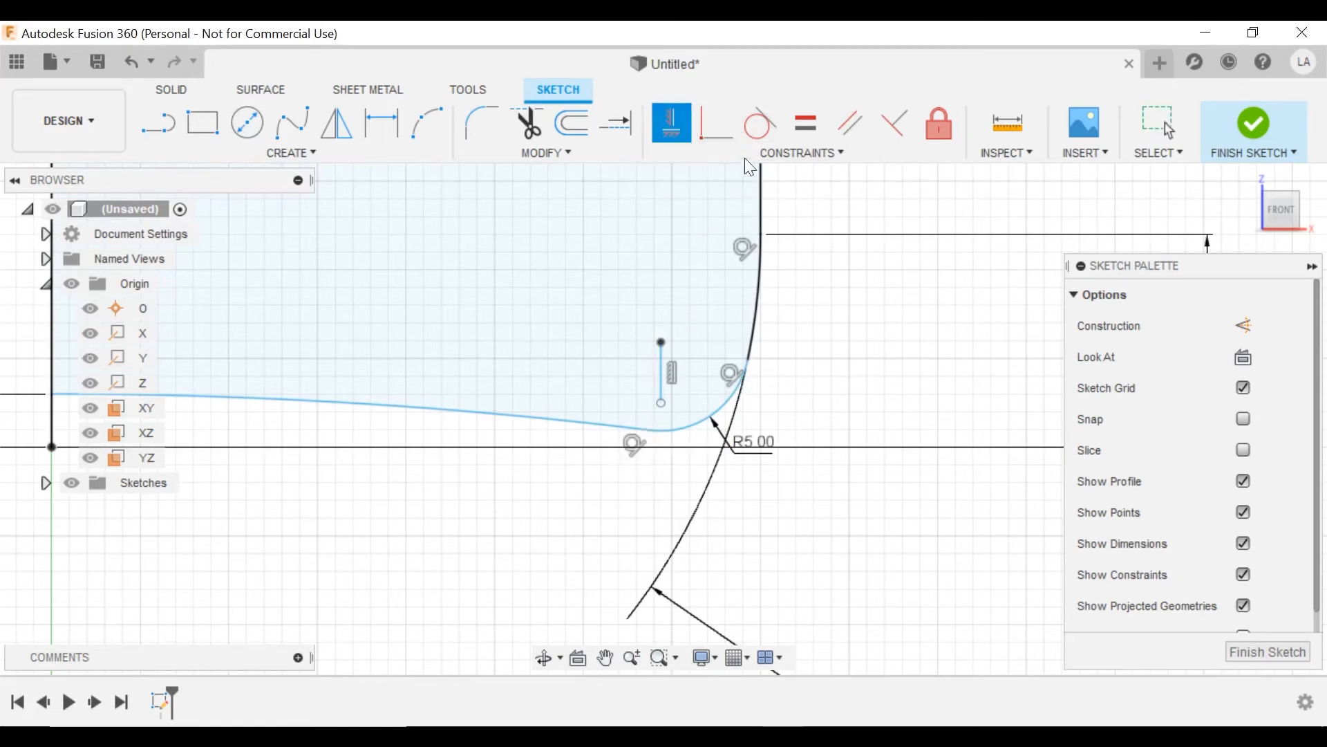
pyautogui.click(634, 127)
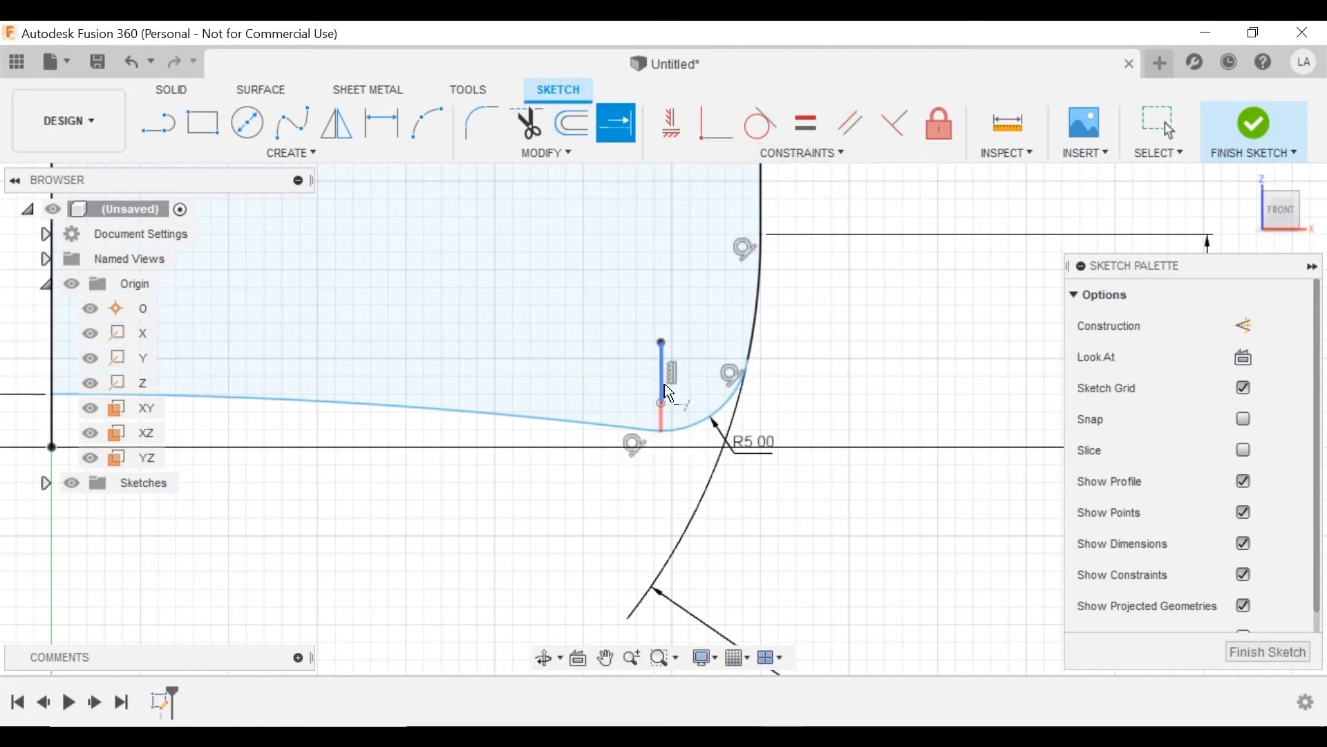
pyautogui.click(664, 412)
pyautogui.press('Escape')
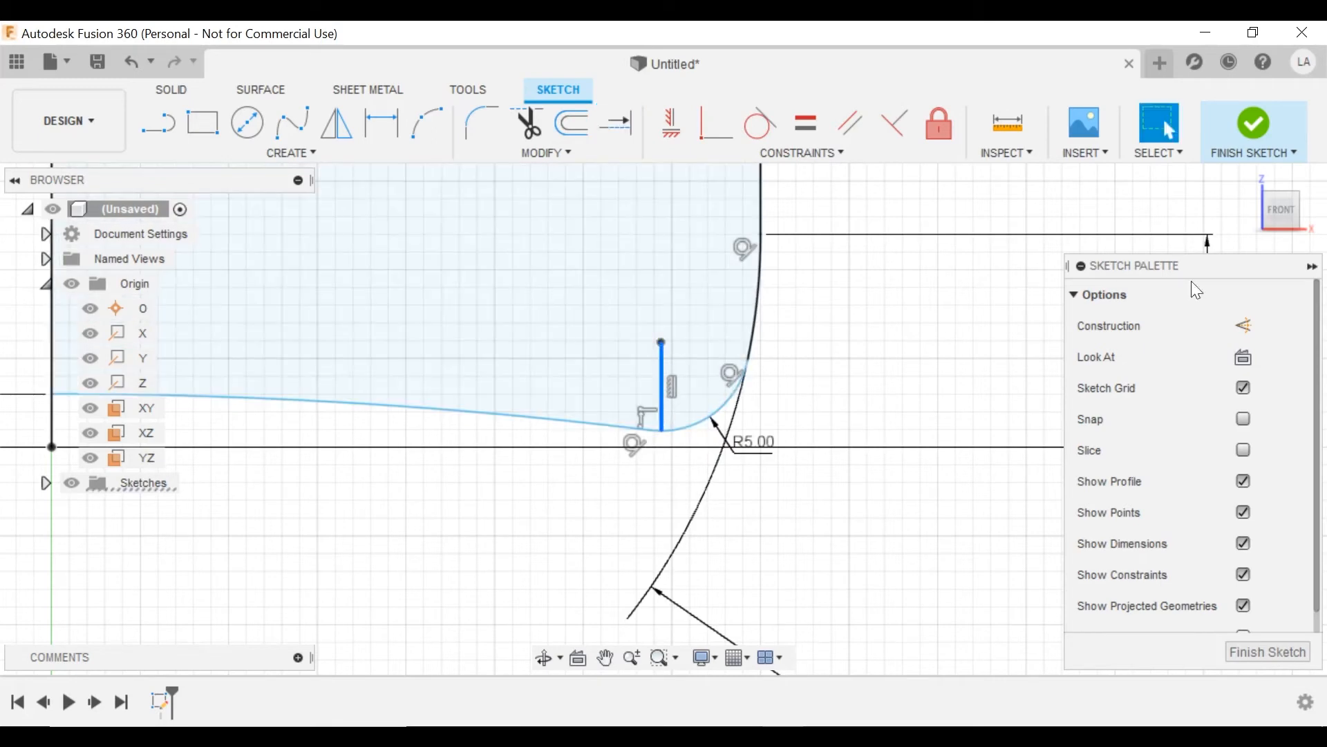
pyautogui.click(1244, 325)
# - Align the construction line's lower endpoint horizontally with the lower end of the axis using a horizontal/vertical constraint
pyautogui.click(671, 123)
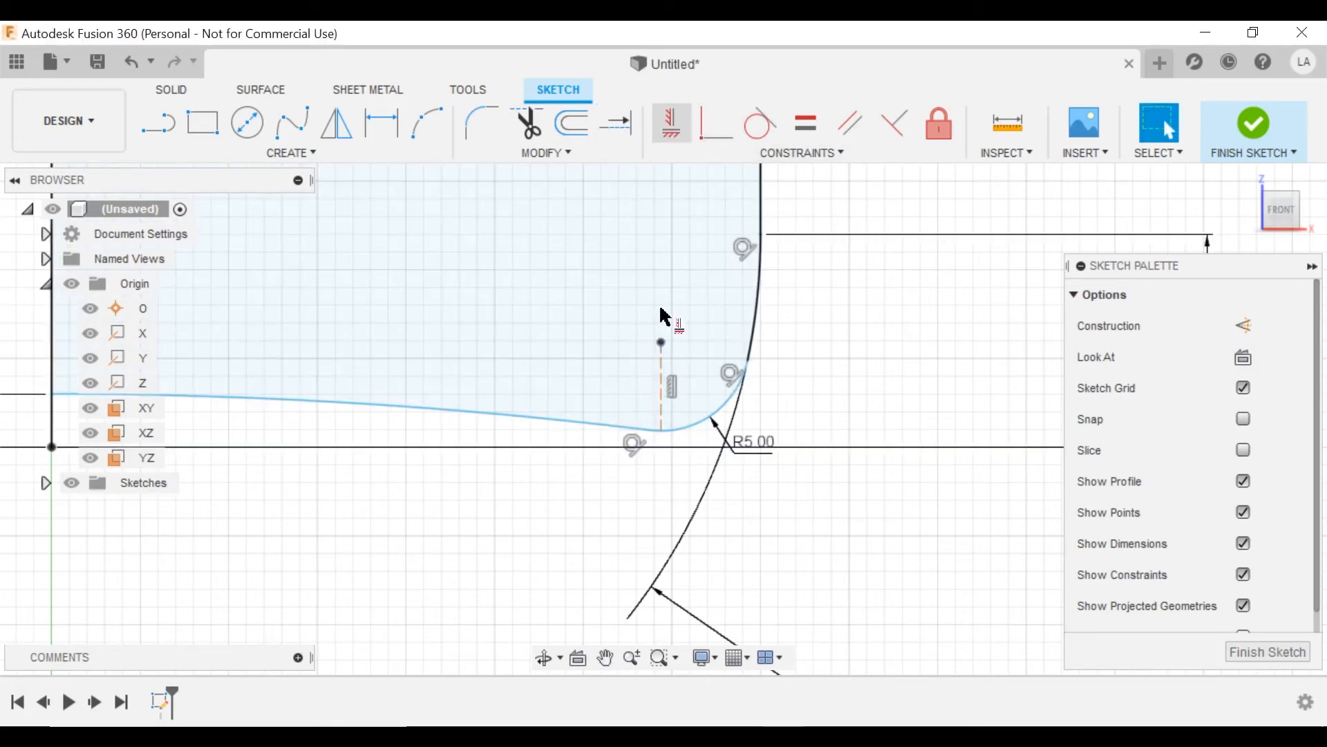
pyautogui.scroll(-1, 319, 496)
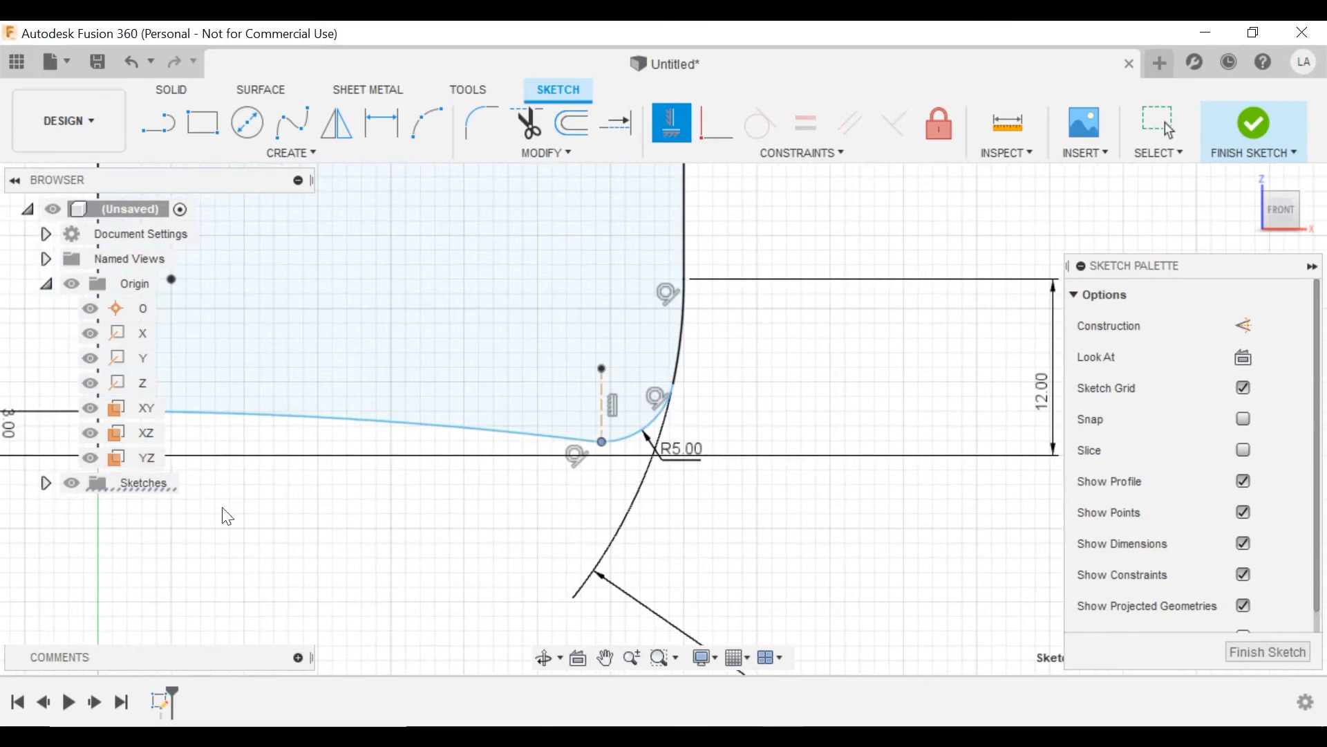
pyautogui.scroll(1, 223, 508)
pyautogui.moveTo(223, 508); pyautogui.dragTo(442, 493, button='middle')
pyautogui.click(321, 435)
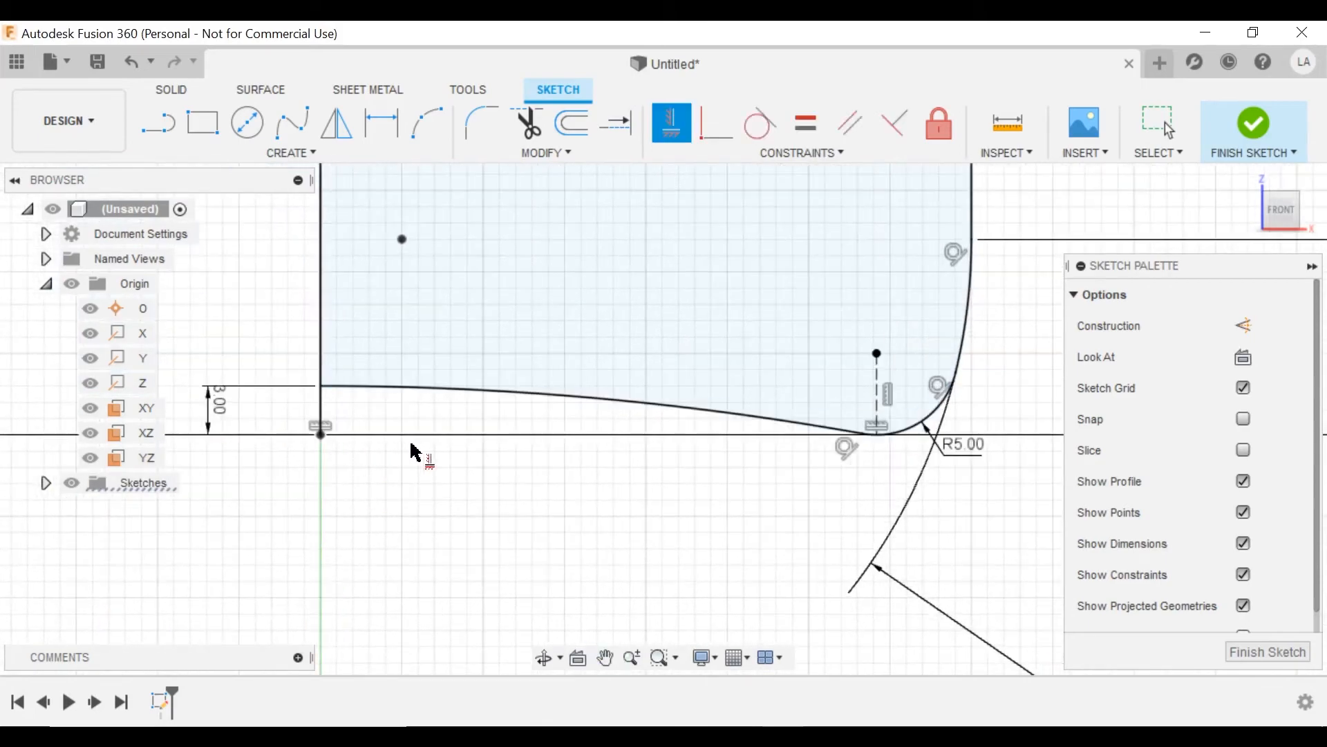
# - Examine the profile from the base up through the body and shoulder to the neck for remaining unconstrained geometry
pyautogui.scroll(-7, 573, 437)
pyautogui.moveTo(576, 323); pyautogui.dragTo(603, 495, button='middle')
pyautogui.scroll(-2, 631, 409)
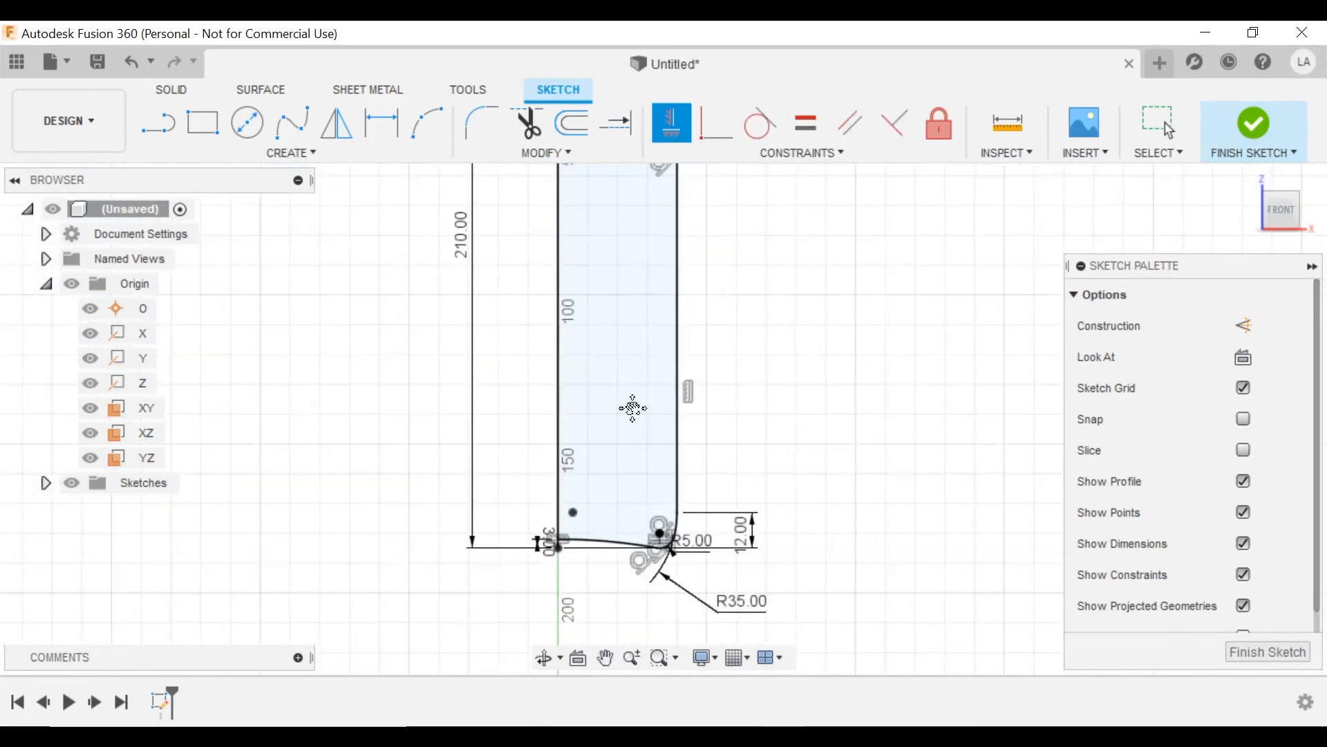
pyautogui.moveTo(615, 204); pyautogui.dragTo(606, 412, button='middle')
pyautogui.scroll(-1, 599, 304)
pyautogui.moveTo(594, 285); pyautogui.dragTo(610, 401, button='middle')
pyautogui.scroll(1, 601, 379)
pyautogui.scroll(4, 616, 323)
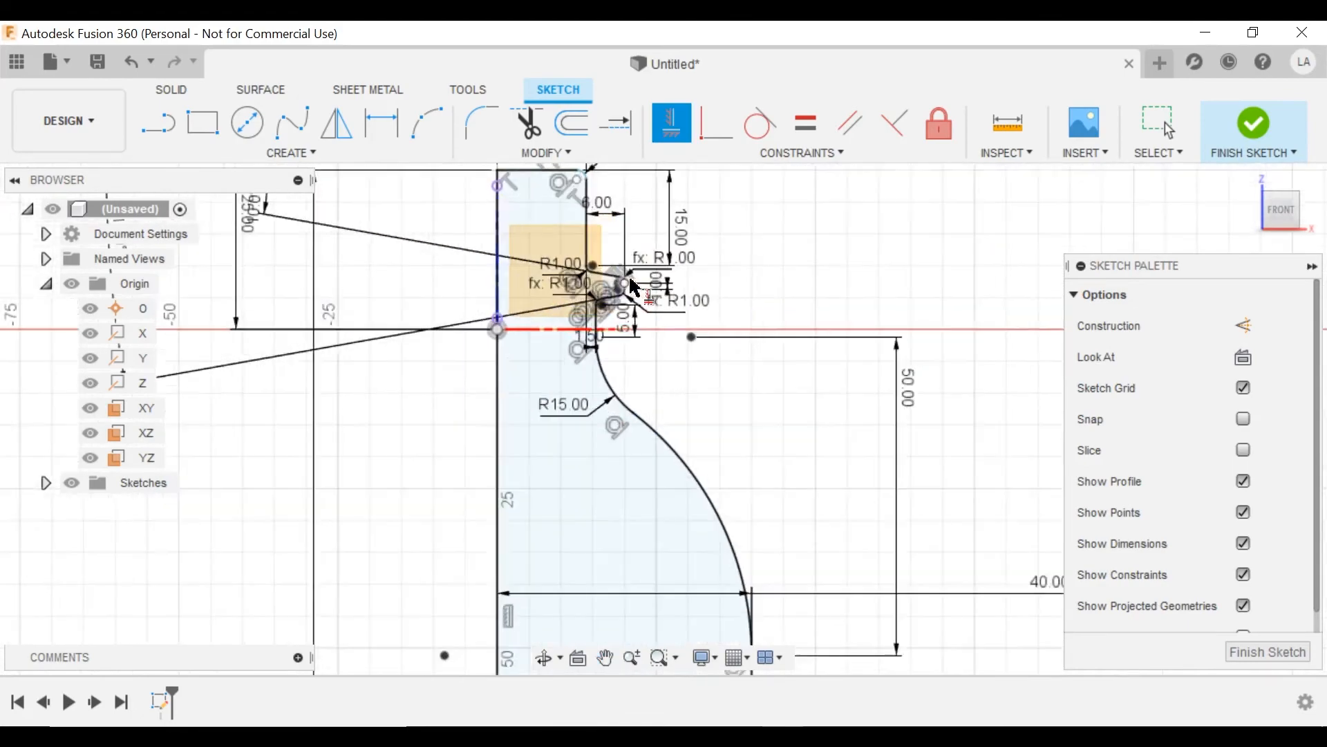
pyautogui.scroll(-1, 629, 305)
pyautogui.moveTo(648, 343); pyautogui.dragTo(676, 415, button='middle')
pyautogui.scroll(-2, 788, 432)
pyautogui.moveTo(815, 438)
pyautogui.mouseDown(button='middle')
pyautogui.moveTo(782, 290)
pyautogui.moveTo(805, 278)
pyautogui.mouseUp(button='middle')
# - Make the R1.50 corner arc at the neck's top tangent to the vertical neck line
pyautogui.scroll(3, 598, 287)
pyautogui.moveTo(598, 287); pyautogui.dragTo(592, 530, button='middle')
pyautogui.scroll(5, 664, 325)
pyautogui.scroll(2, 681, 389)
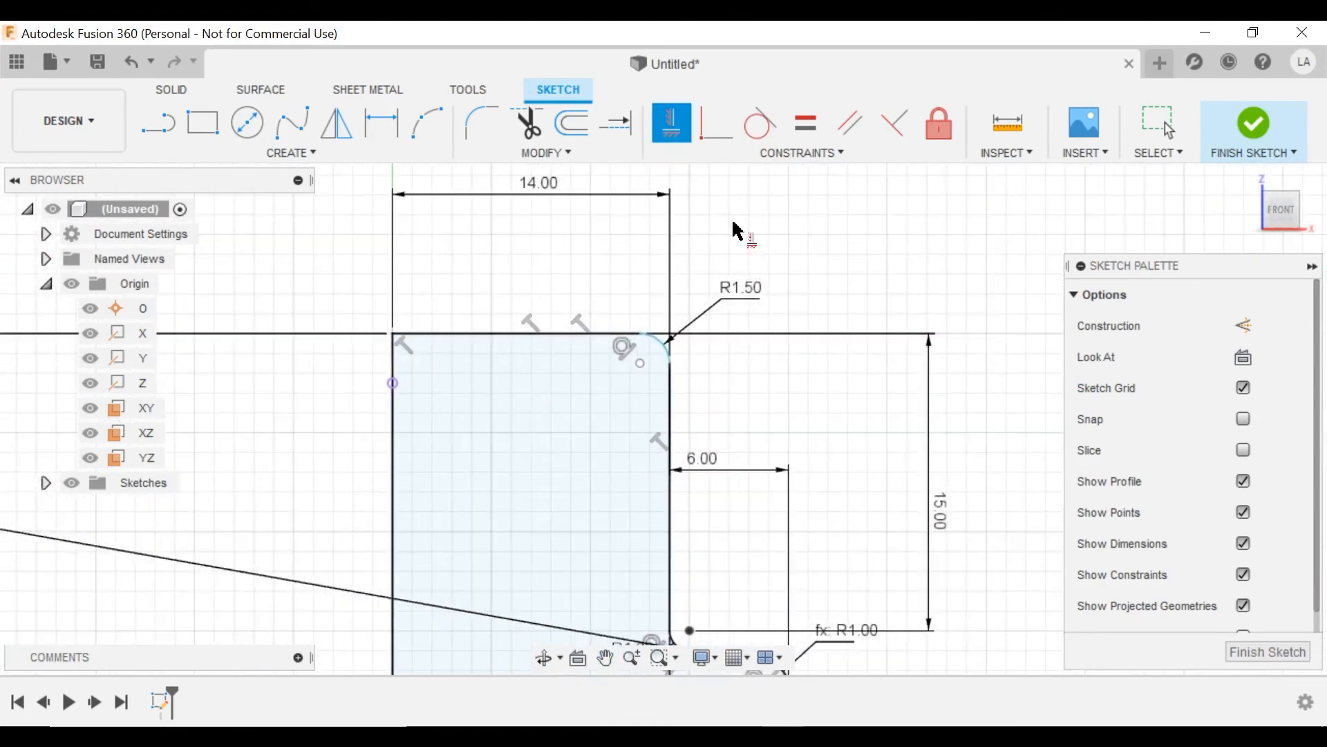
pyautogui.click(760, 123)
pyautogui.click(674, 387)
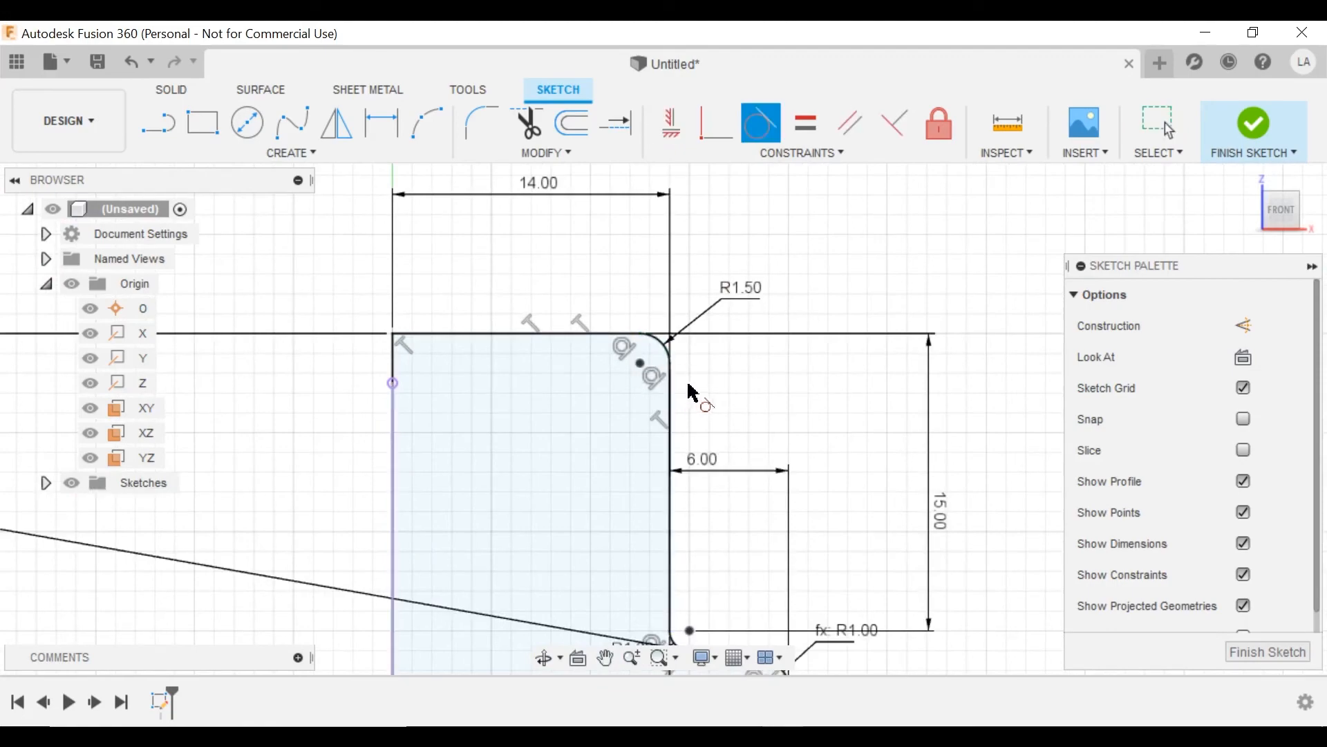
pyautogui.scroll(-5, 685, 380)
pyautogui.scroll(-1, 669, 280)
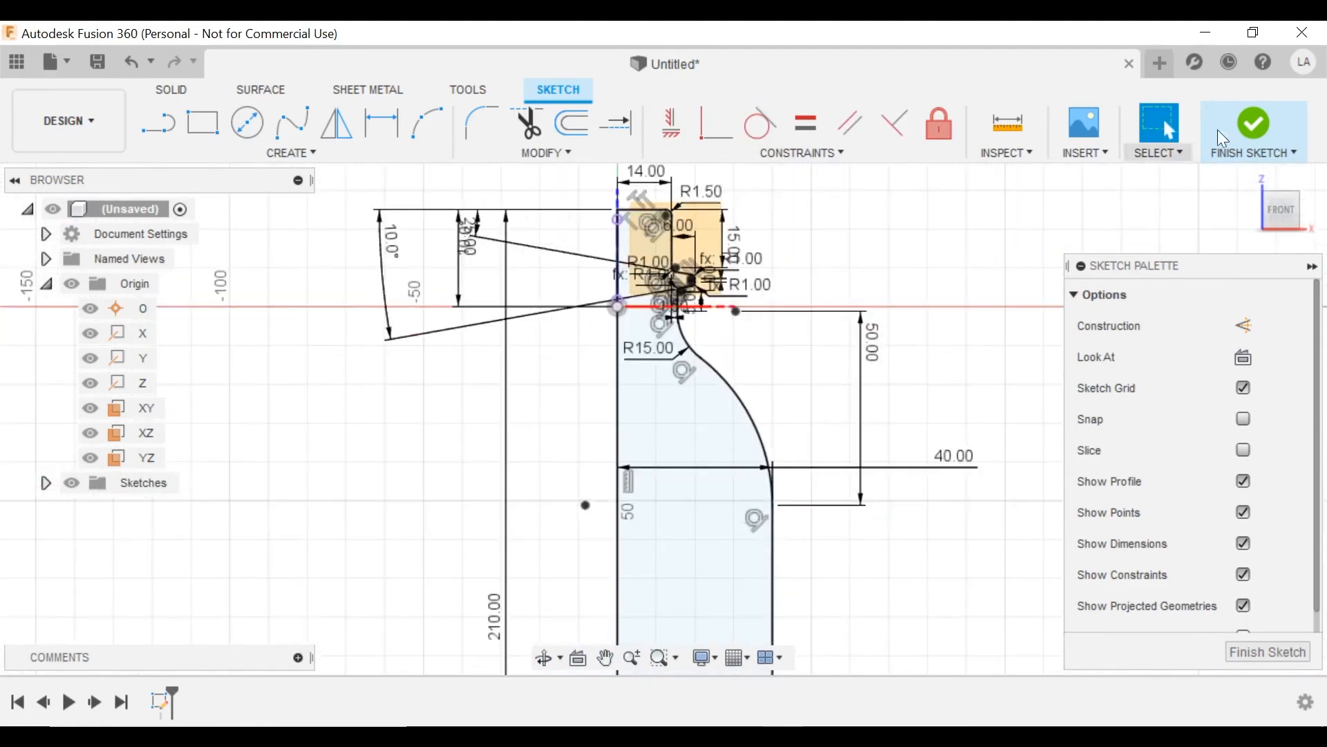
# - Finish the bottle profile sketch and hide the origin planes and axes
pyautogui.click(1254, 123)
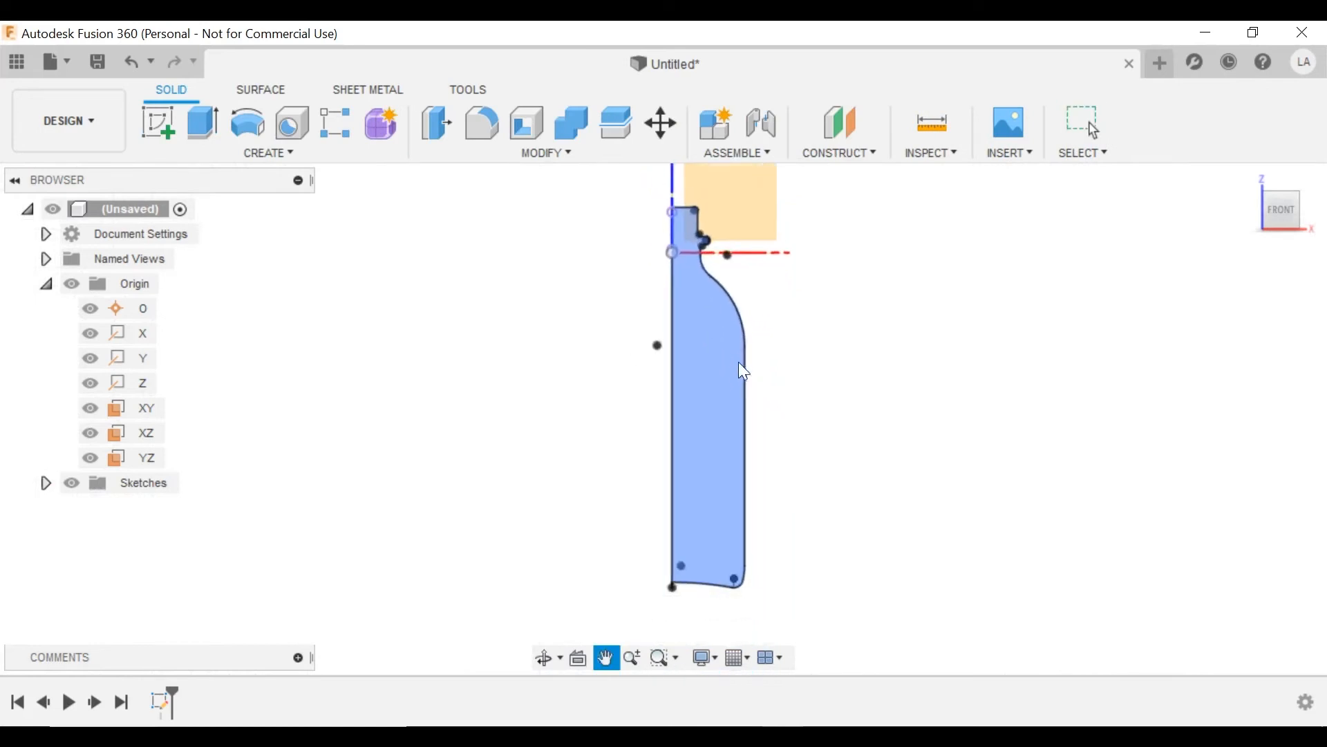
pyautogui.keyDown('shift'); pyautogui.moveTo(717, 394); pyautogui.dragTo(734, 425, button='middle'); pyautogui.keyUp('shift')
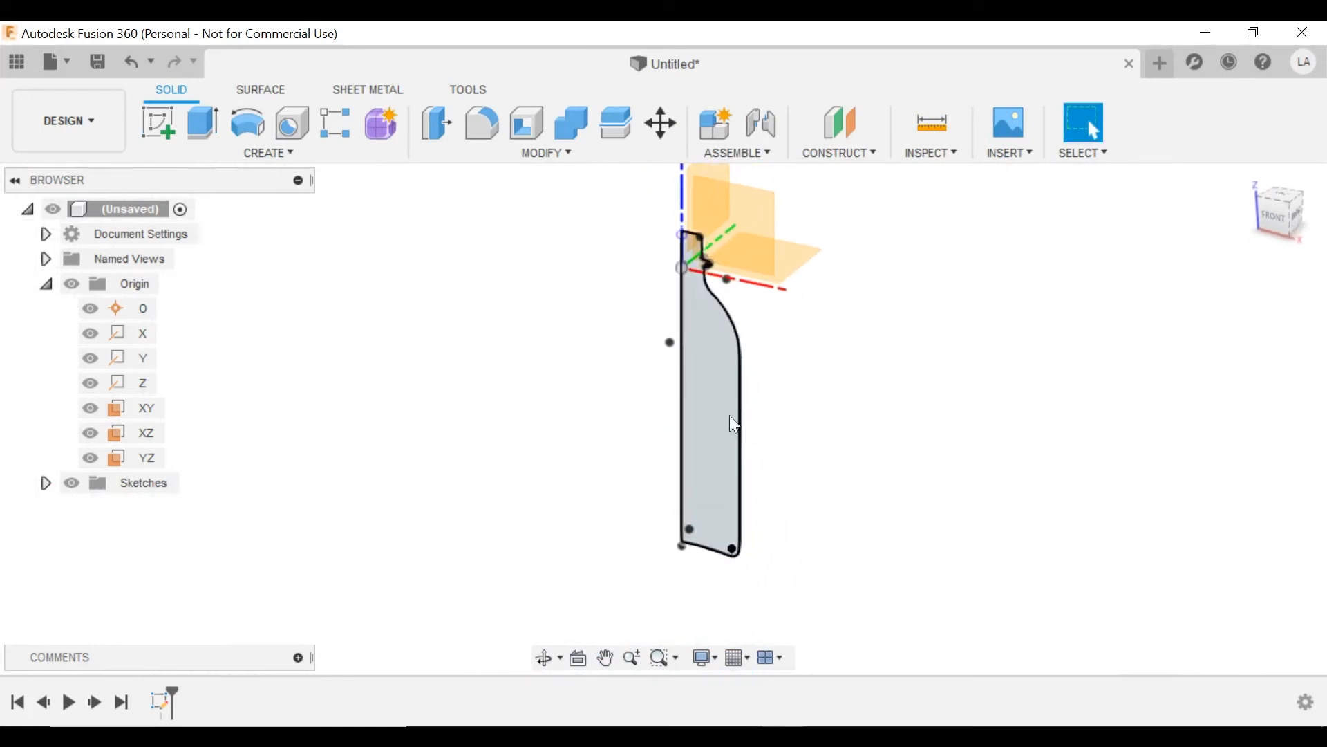
pyautogui.click(72, 285)
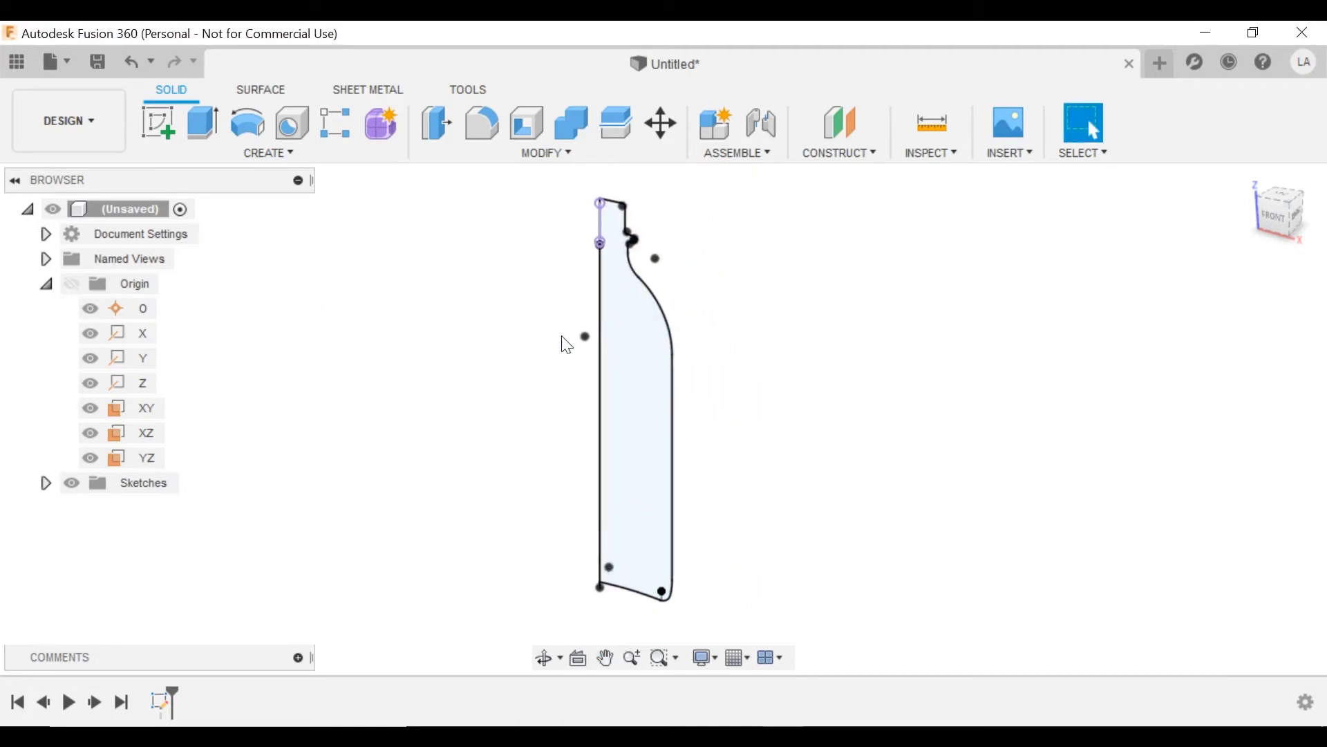
# - Set up a Revolve of the closed half-profile around its long vertical centre line
pyautogui.click(248, 126)
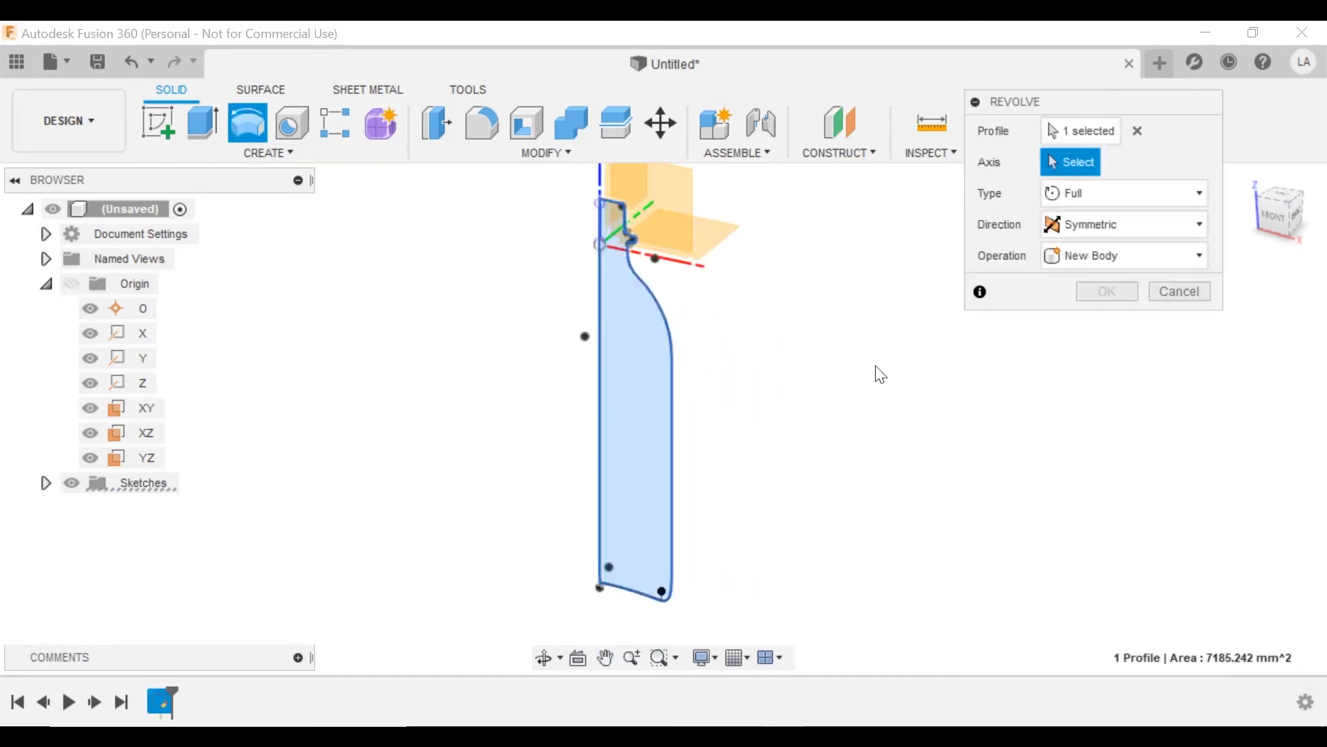
pyautogui.moveTo(1056, 101); pyautogui.dragTo(1096, 224)
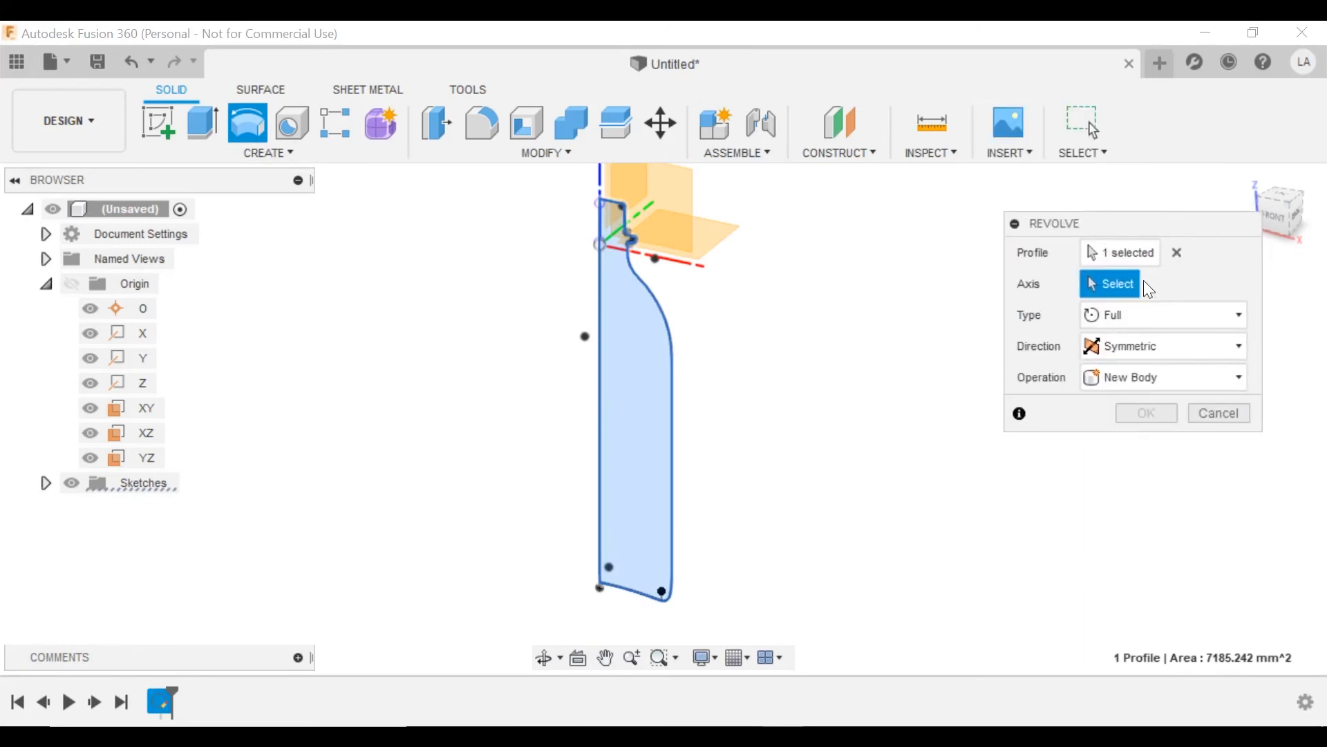
pyautogui.click(1097, 250)
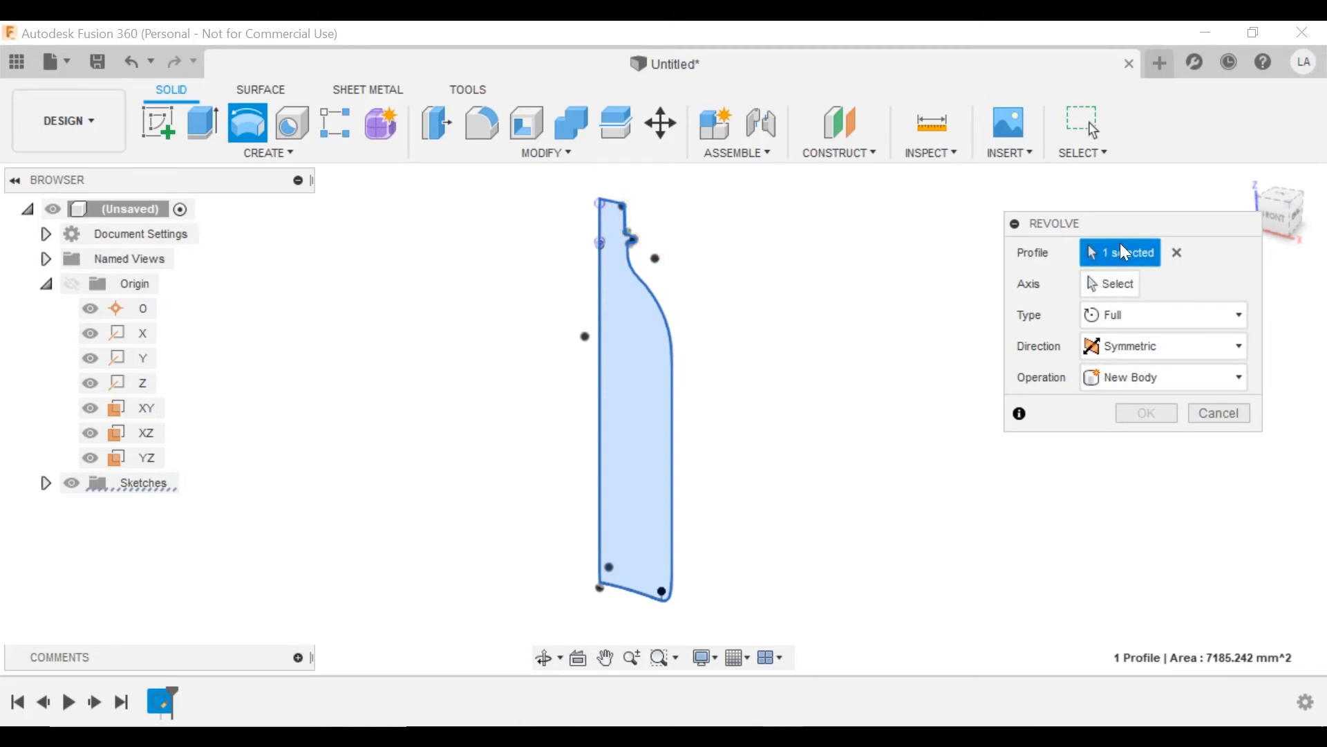
pyautogui.click(649, 350)
pyautogui.click(620, 346)
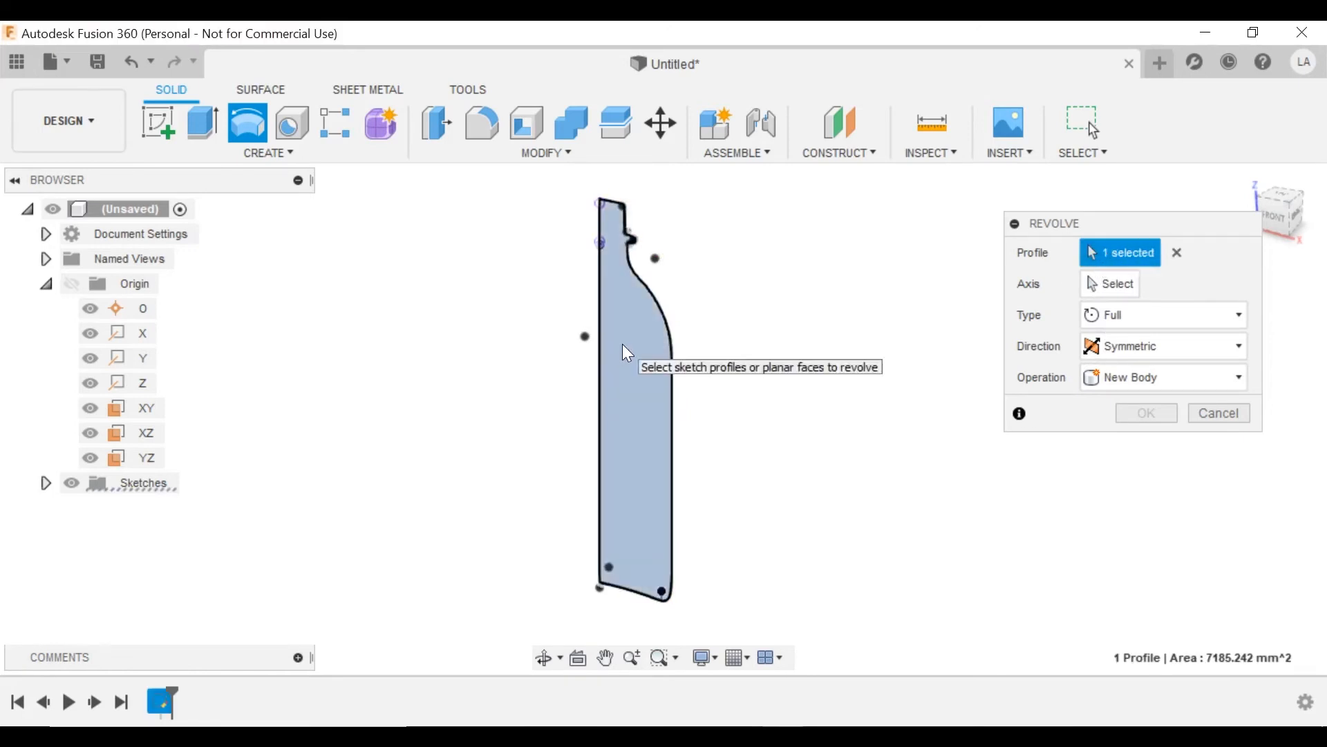
pyautogui.click(1104, 294)
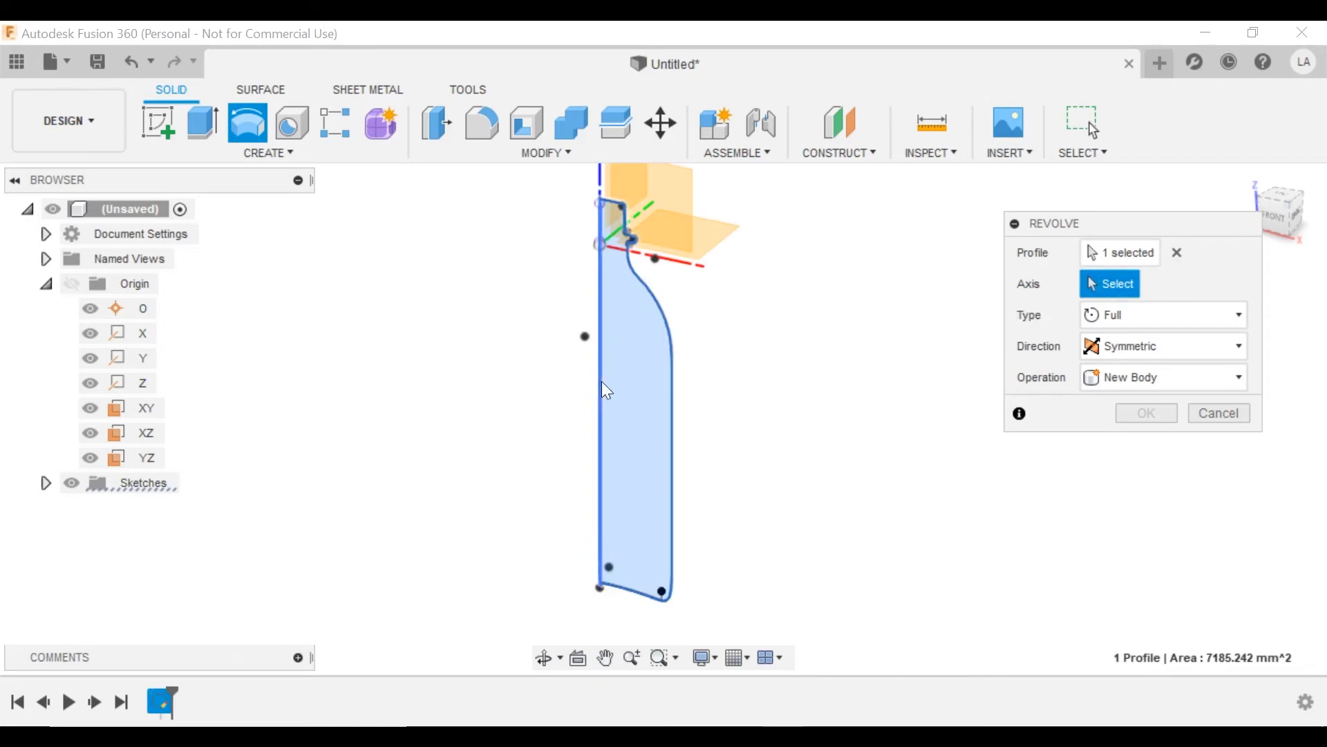
pyautogui.click(608, 358)
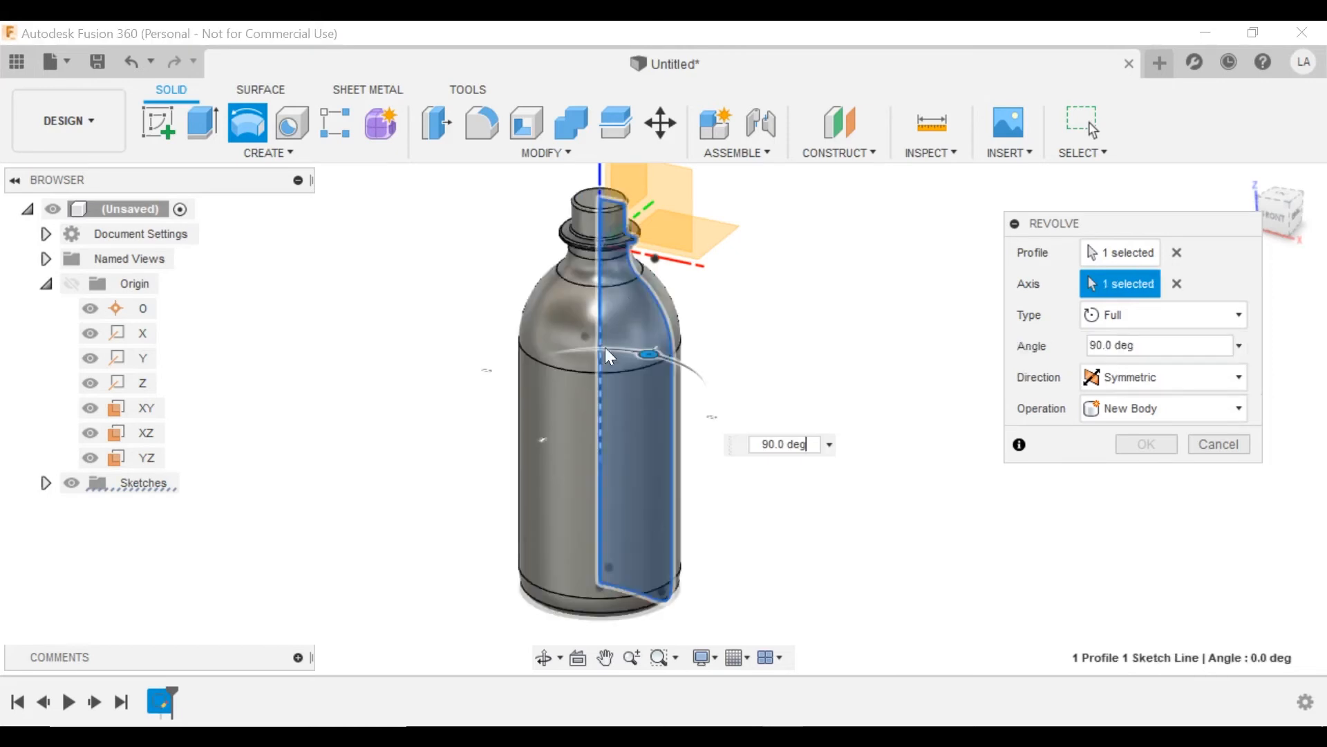
# - Try an angle-type symmetric revolve with an angle of 180 deg
pyautogui.click(1168, 312)
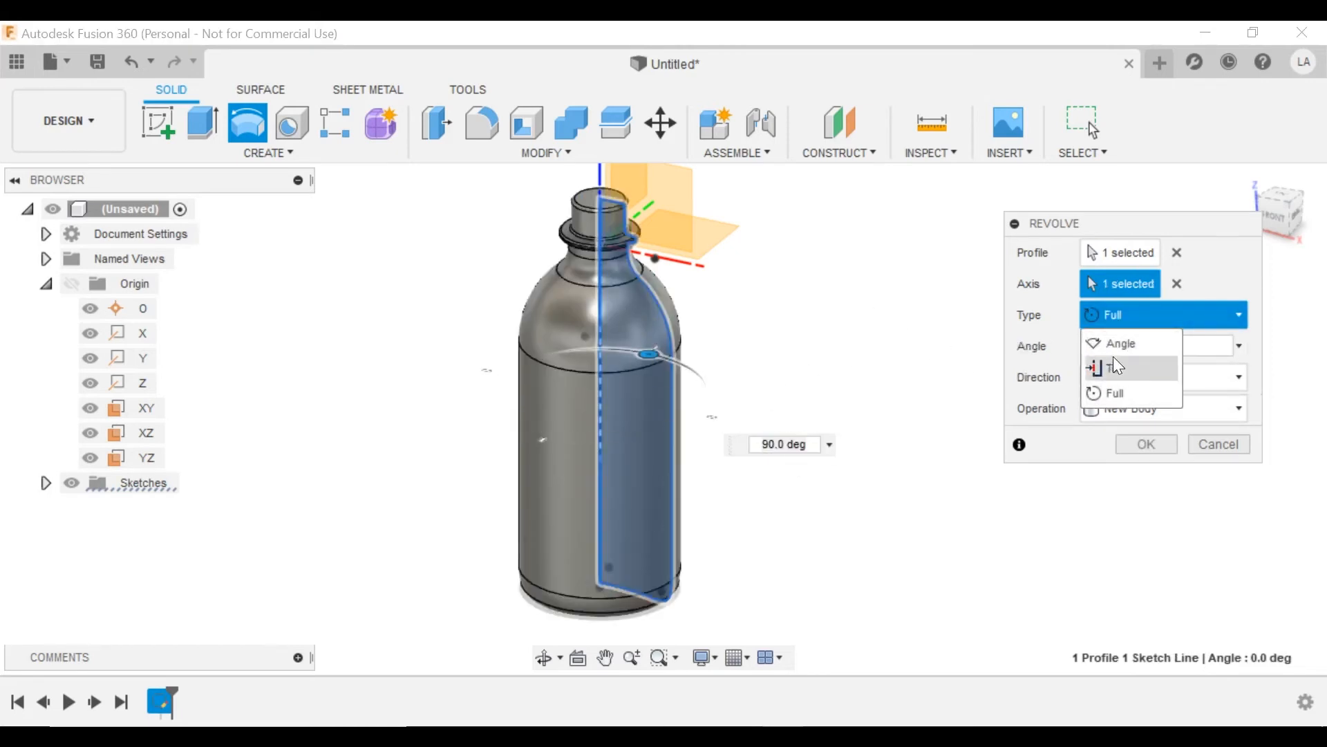
pyautogui.click(1121, 344)
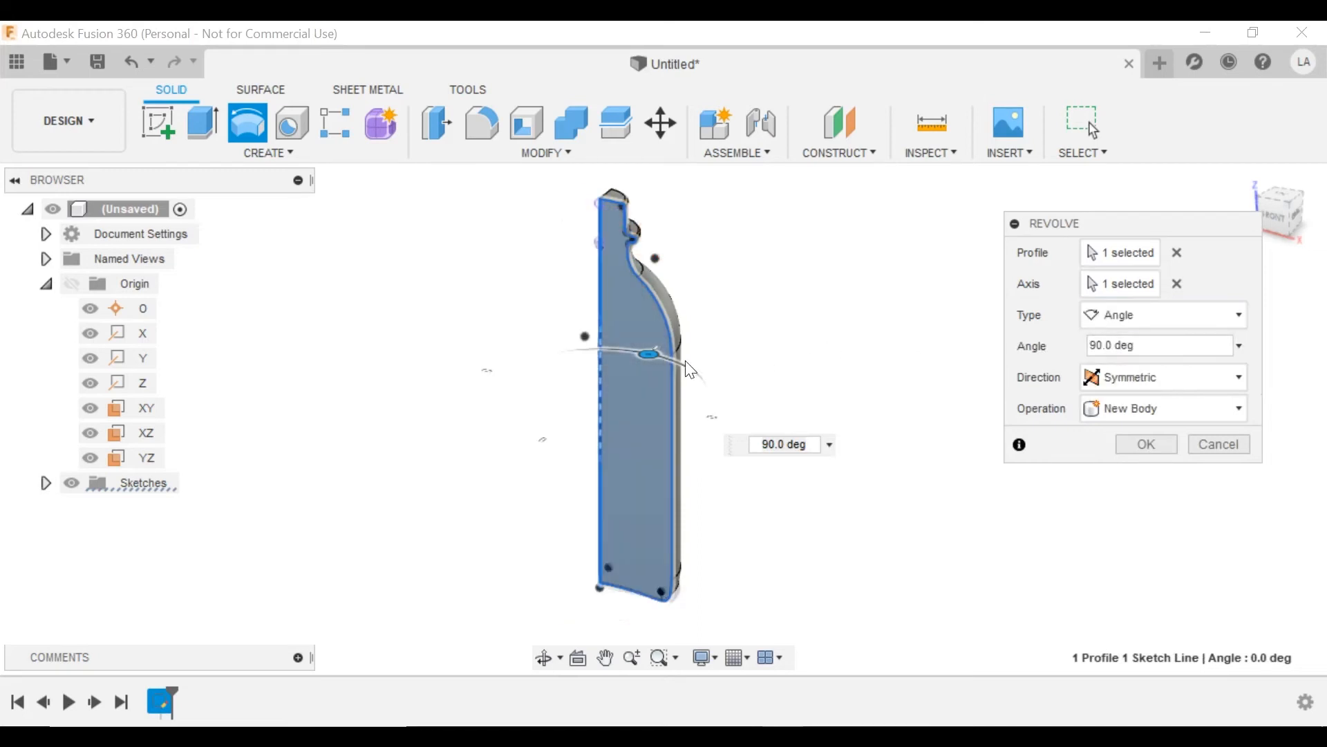
pyautogui.keyDown('shift'); pyautogui.moveTo(731, 329); pyautogui.dragTo(622, 367, button='middle'); pyautogui.keyUp('shift')
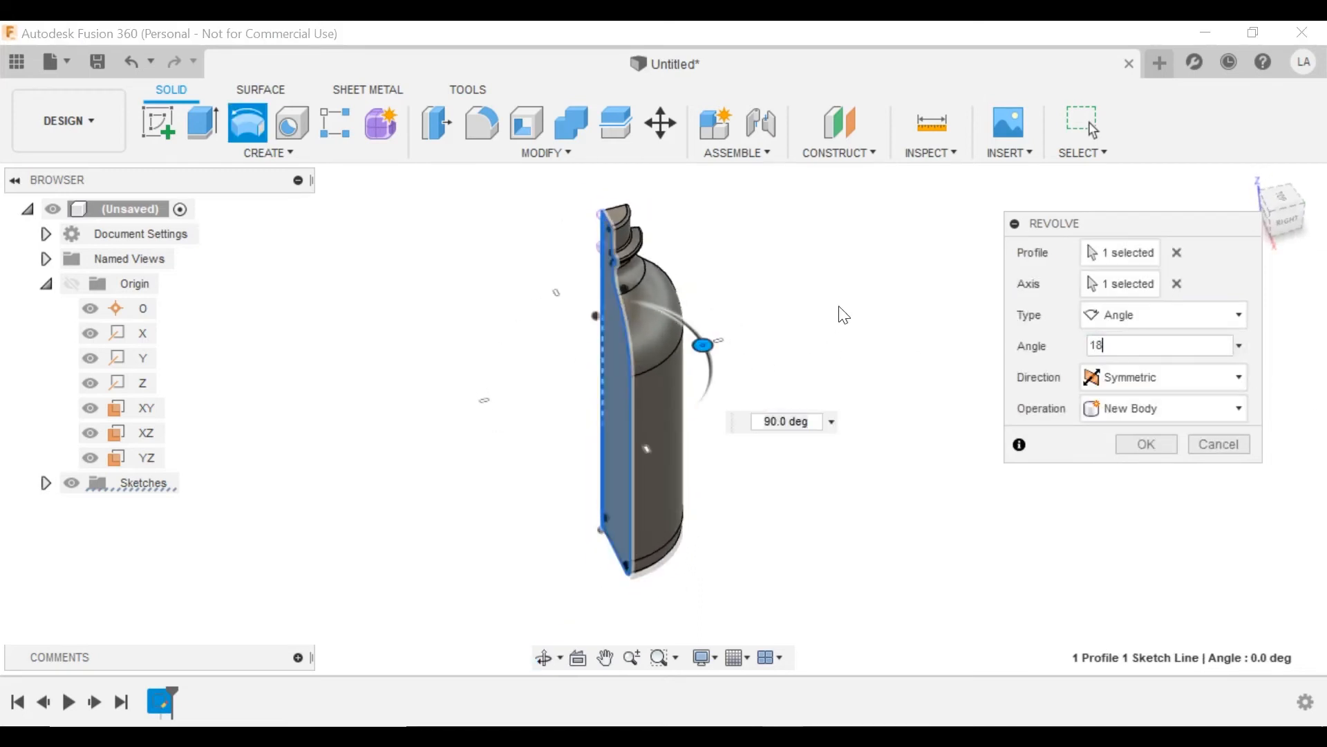
pyautogui.keyDown('shift'); pyautogui.moveTo(843, 314); pyautogui.dragTo(775, 342, button='middle'); pyautogui.keyUp('shift')
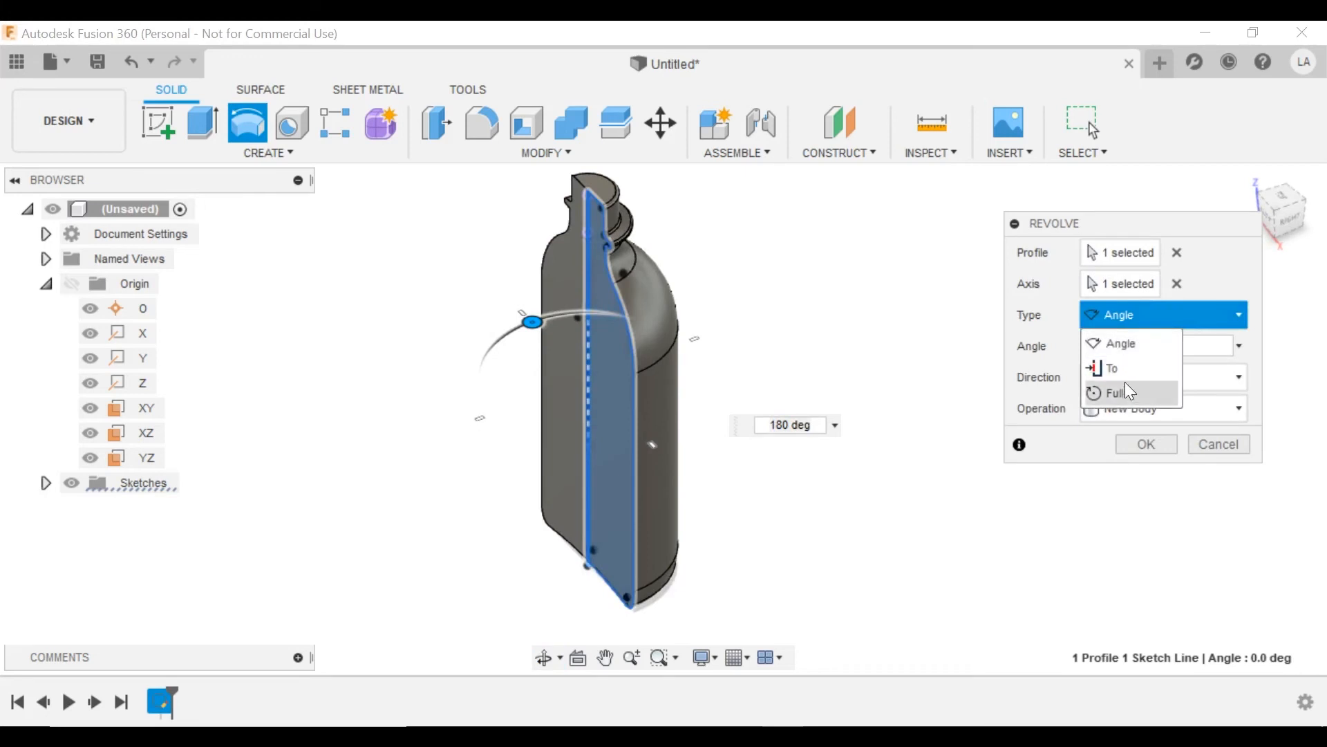
# - Try the To extent for the revolve, showing the origin geometry and picking an origin plane as the limit
pyautogui.click(1108, 367)
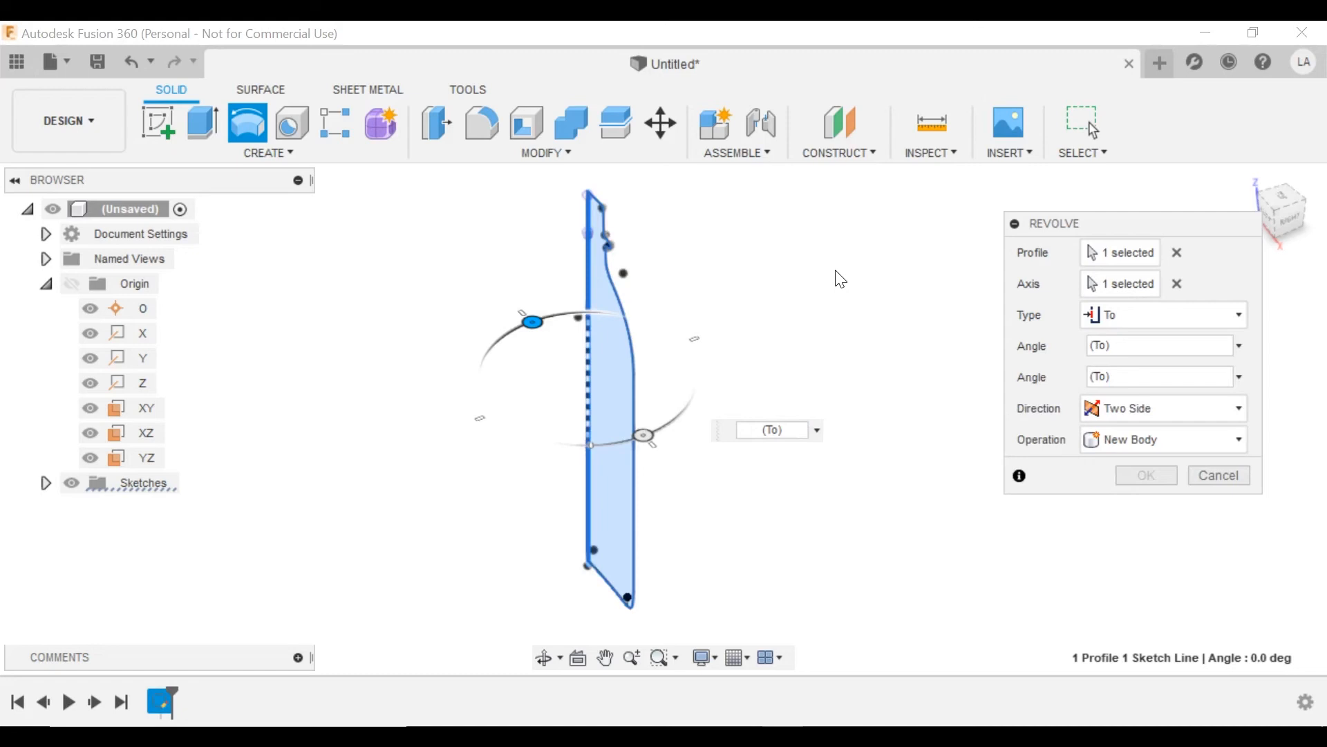
pyautogui.click(72, 284)
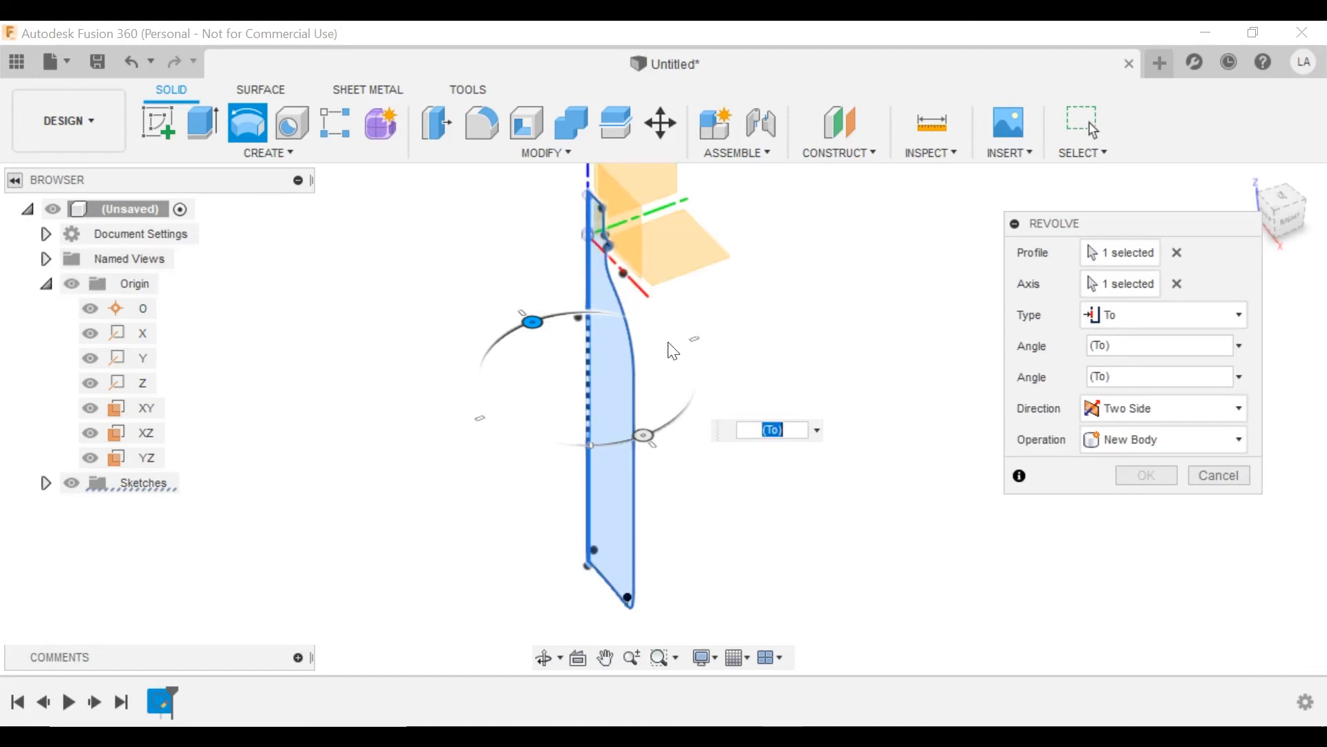
pyautogui.click(1114, 345)
pyautogui.moveTo(705, 192); pyautogui.dragTo(682, 270, button='middle')
pyautogui.click(640, 239)
pyautogui.keyDown('shift'); pyautogui.moveTo(808, 390); pyautogui.dragTo(577, 252, button='middle'); pyautogui.keyUp('shift')
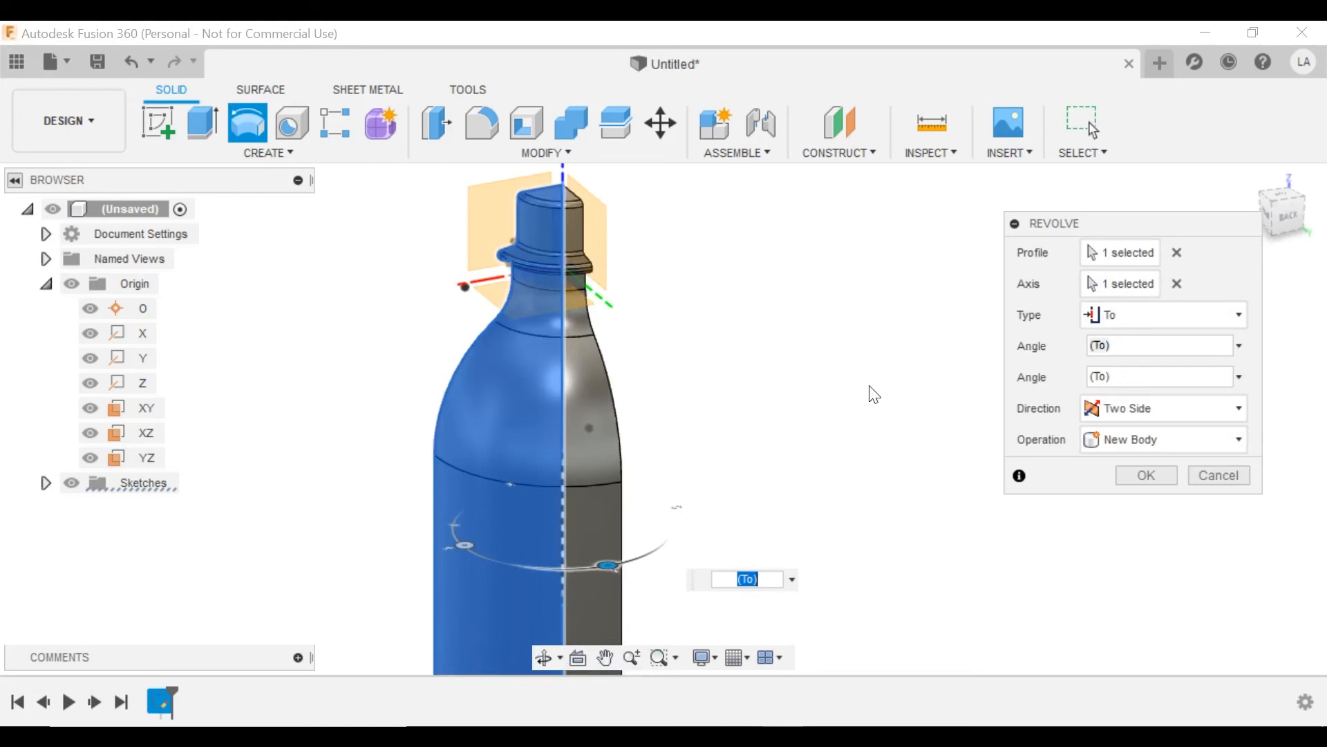
pyautogui.keyDown('shift'); pyautogui.moveTo(719, 351); pyautogui.dragTo(780, 373, button='middle'); pyautogui.keyUp('shift')
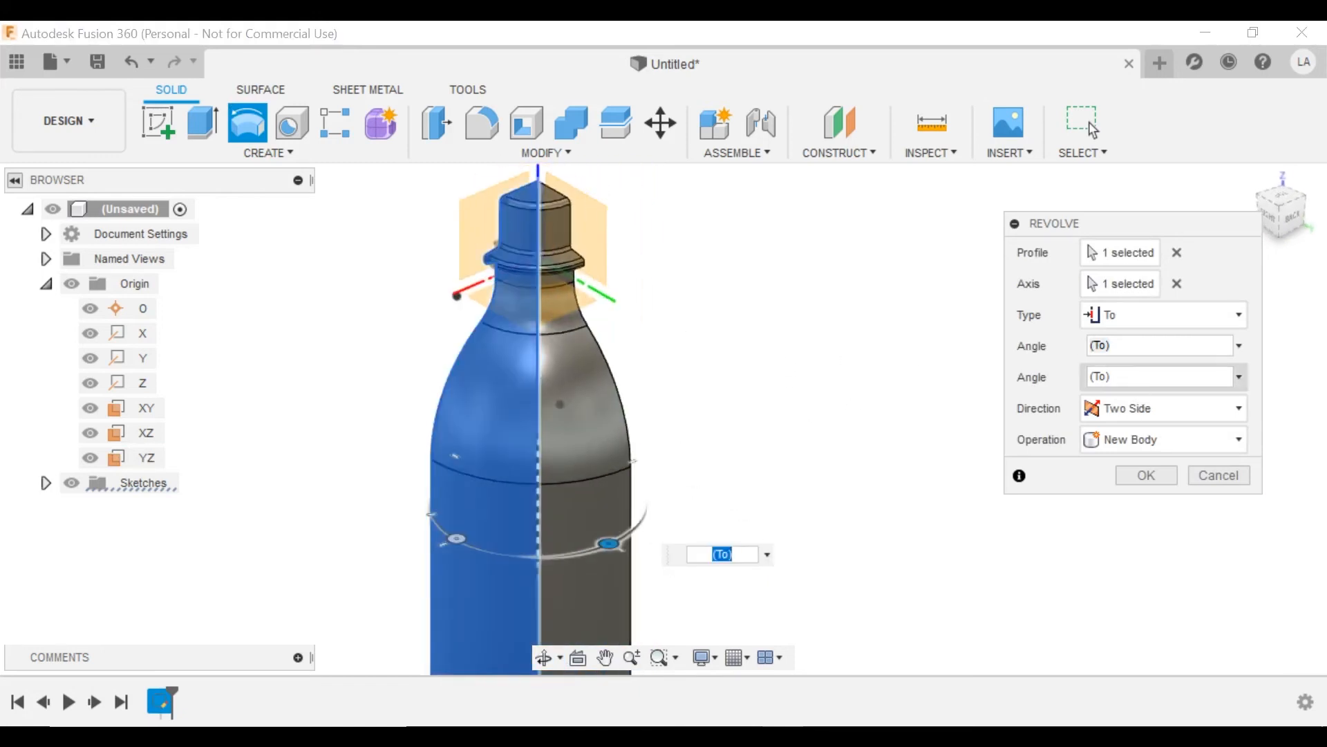
# - Try a one-sided angular revolve of about 112.7 deg
pyautogui.click(1121, 308)
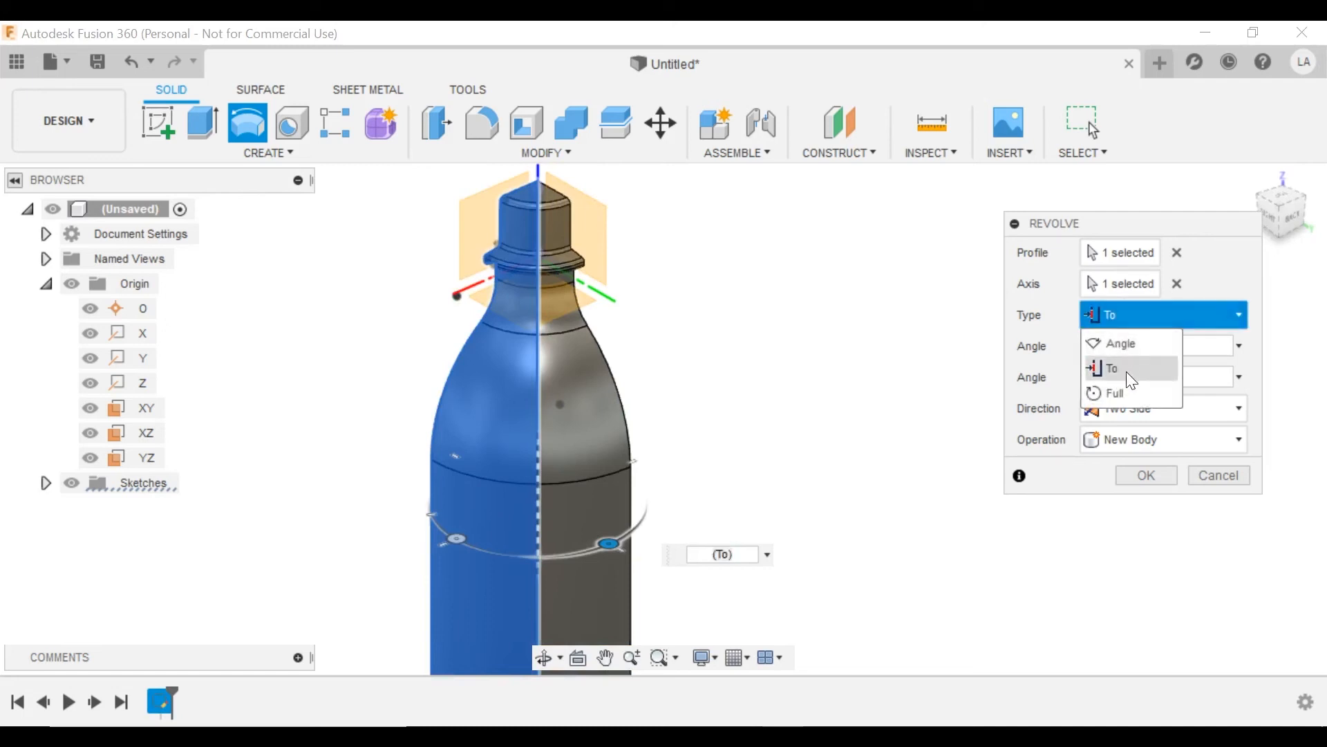
pyautogui.click(1120, 393)
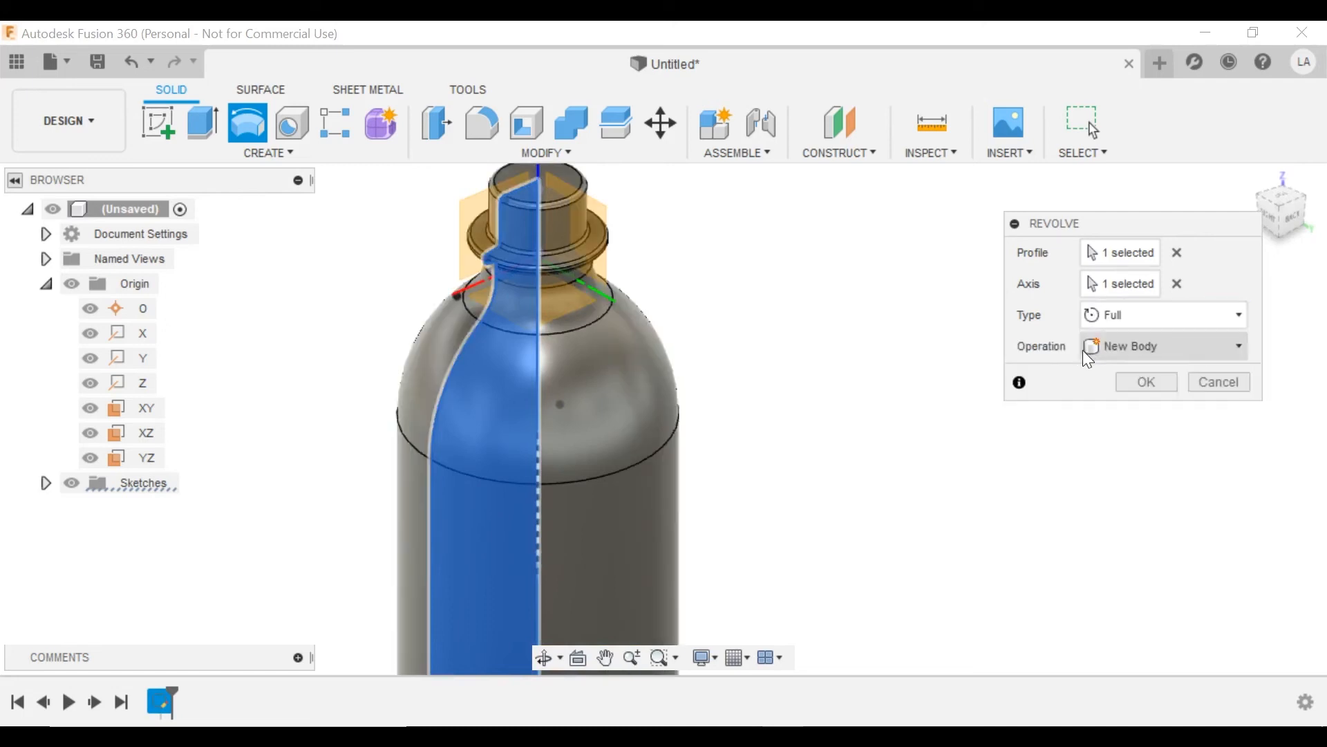
pyautogui.click(1116, 312)
pyautogui.click(1123, 343)
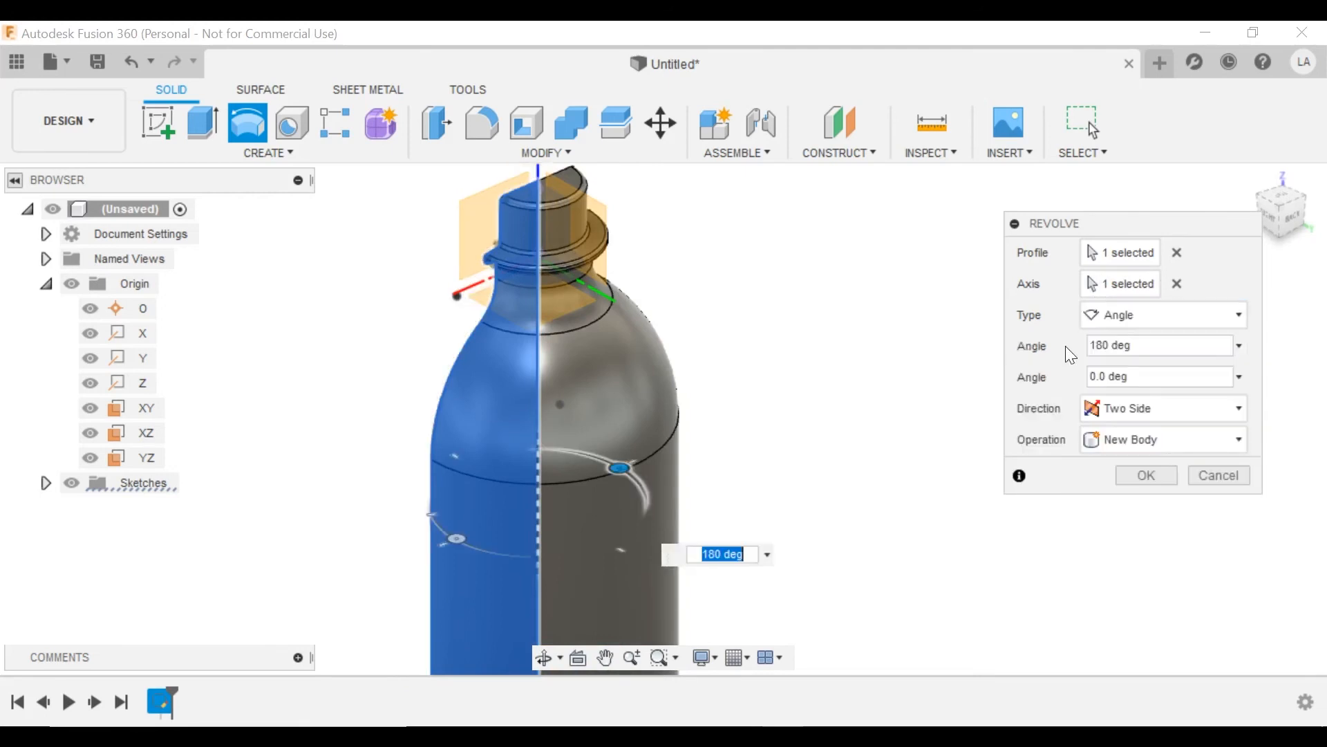
pyautogui.click(1143, 409)
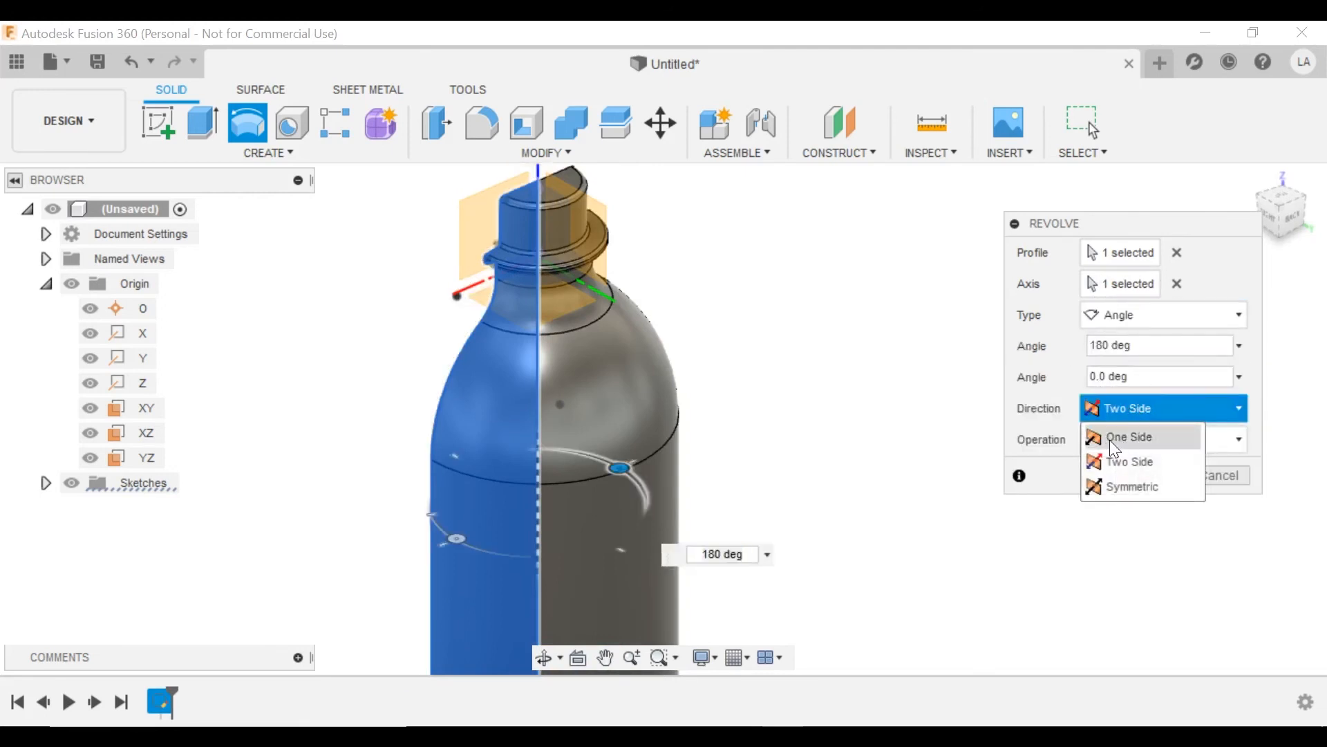
pyautogui.click(1111, 438)
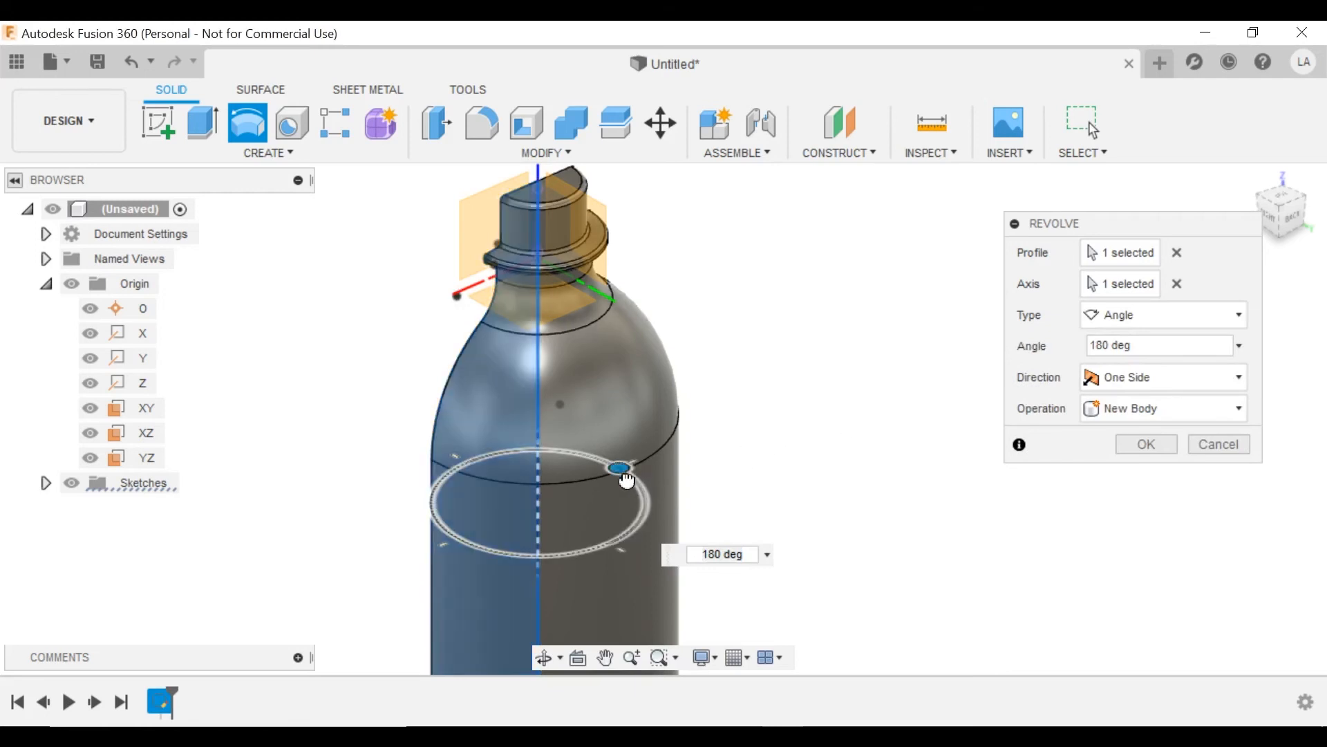
pyautogui.moveTo(627, 480); pyautogui.dragTo(629, 533)
# - Try a two-sided angular revolve with angles of about 124.2 deg and 57.1 deg
pyautogui.click(1175, 377)
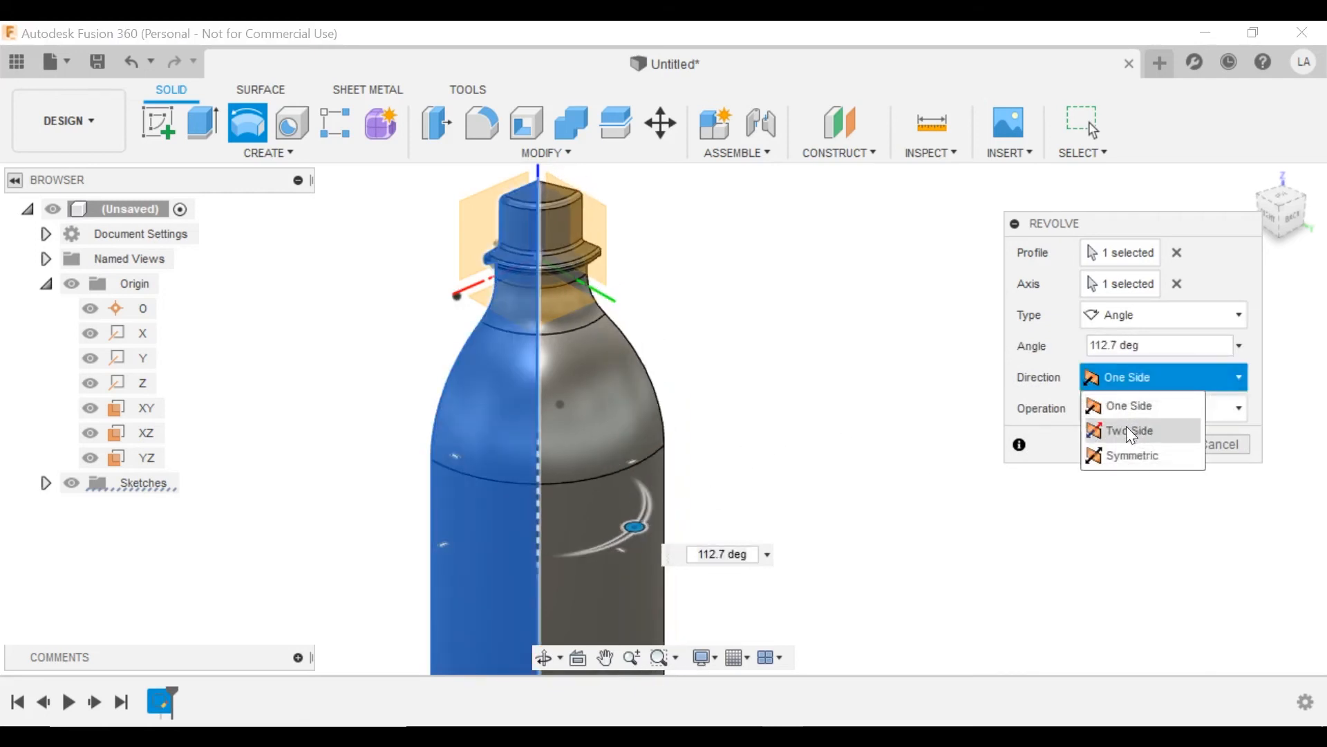
pyautogui.click(1131, 430)
pyautogui.keyDown('shift'); pyautogui.moveTo(699, 343); pyautogui.dragTo(737, 480, button='middle'); pyautogui.keyUp('shift')
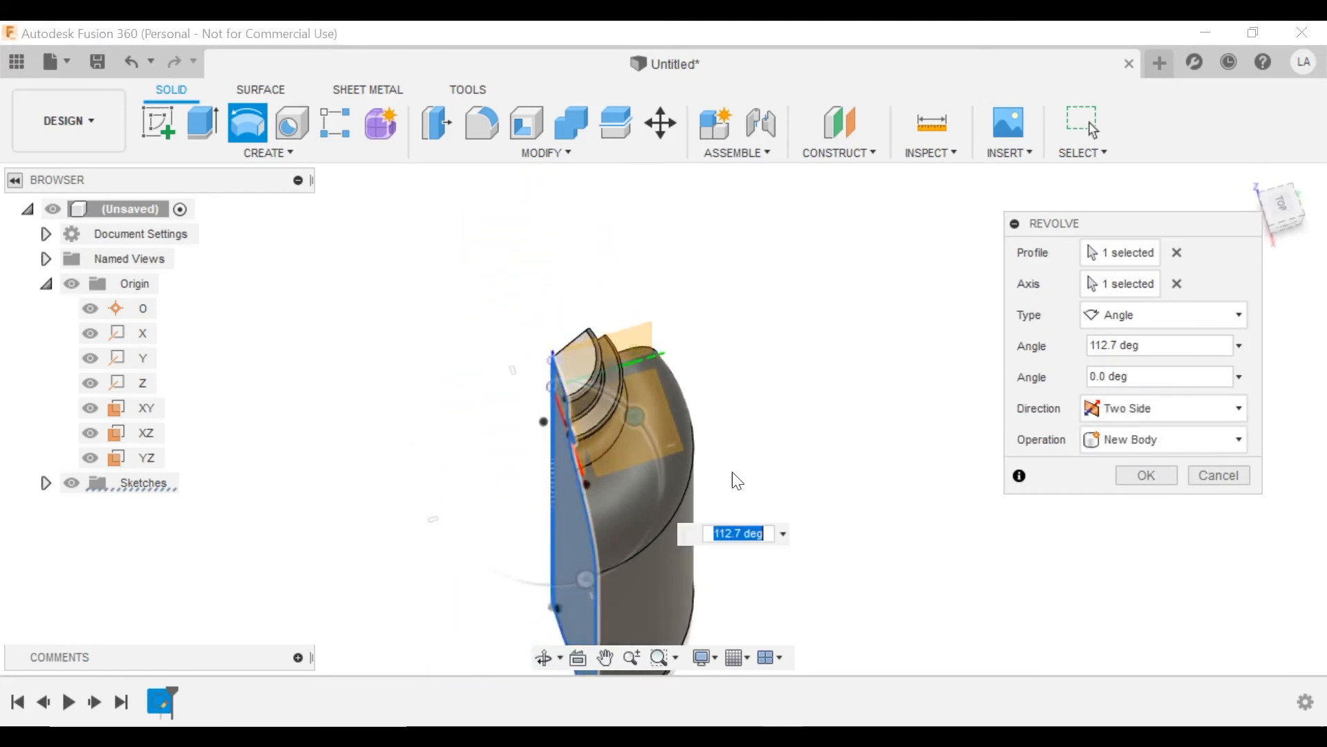
pyautogui.moveTo(585, 580); pyautogui.dragTo(484, 561)
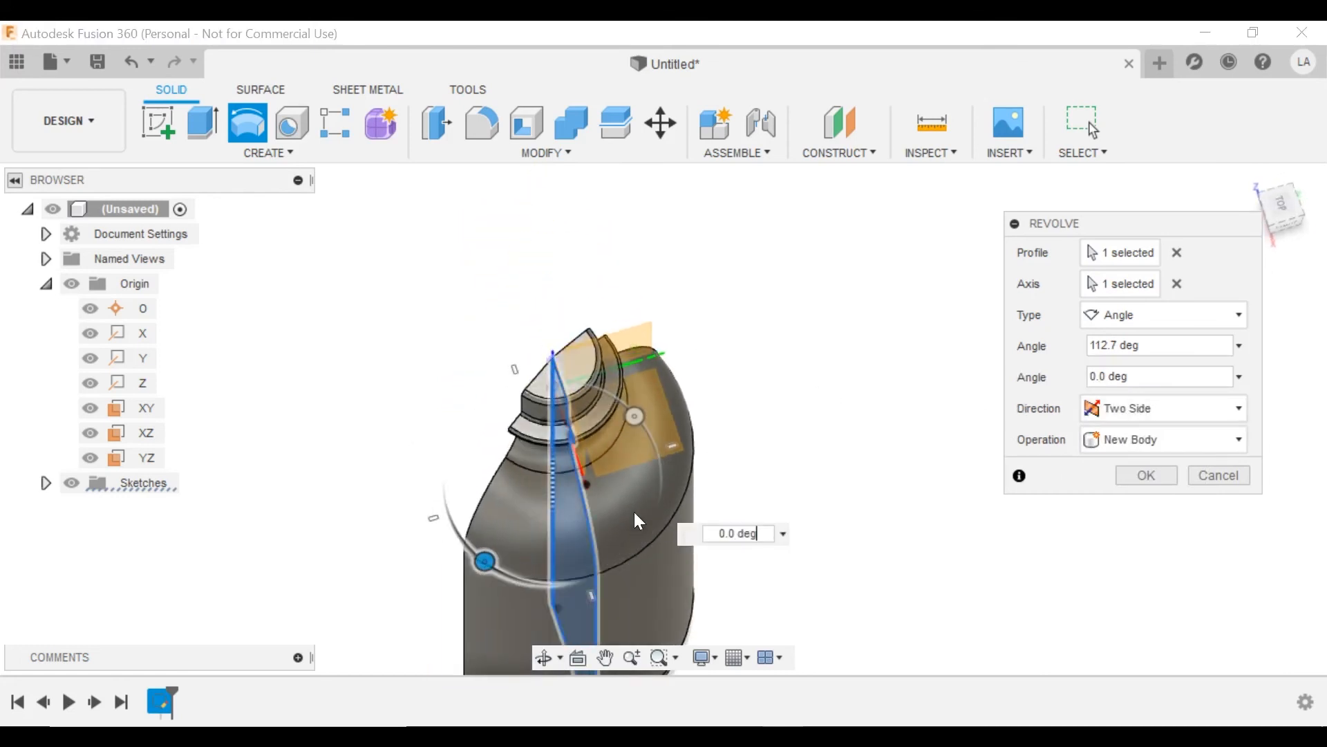
pyautogui.keyDown('shift'); pyautogui.moveTo(629, 419); pyautogui.dragTo(655, 485, button='middle'); pyautogui.keyUp('shift')
pyautogui.moveTo(688, 460)
pyautogui.mouseDown()
pyautogui.moveTo(641, 549)
pyautogui.moveTo(684, 442)
pyautogui.mouseUp()
pyautogui.keyDown('shift'); pyautogui.moveTo(622, 443); pyautogui.dragTo(623, 376, button='middle'); pyautogui.keyUp('shift')
# - Try a symmetric angular revolve of about 50.9 deg
pyautogui.click(1148, 413)
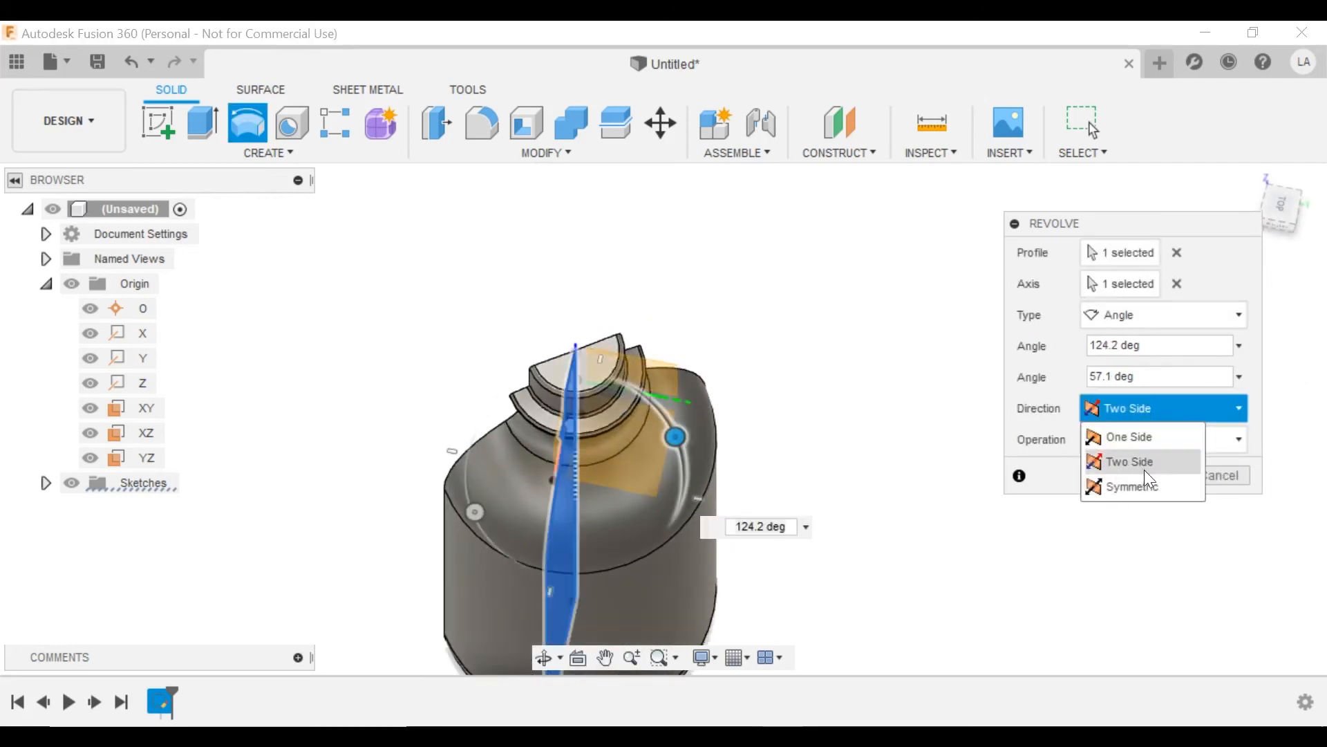
pyautogui.click(1132, 486)
pyautogui.moveTo(677, 436); pyautogui.dragTo(574, 514)
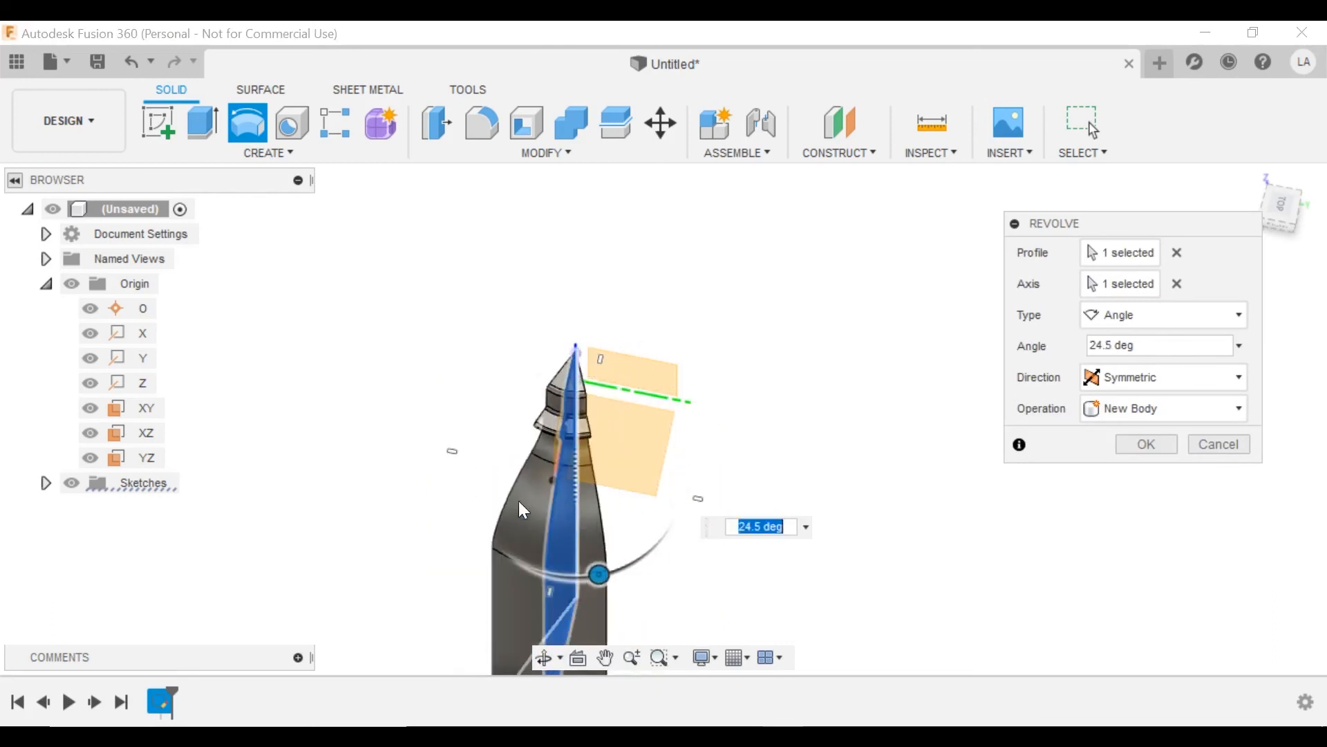
pyautogui.moveTo(602, 573); pyautogui.dragTo(645, 553)
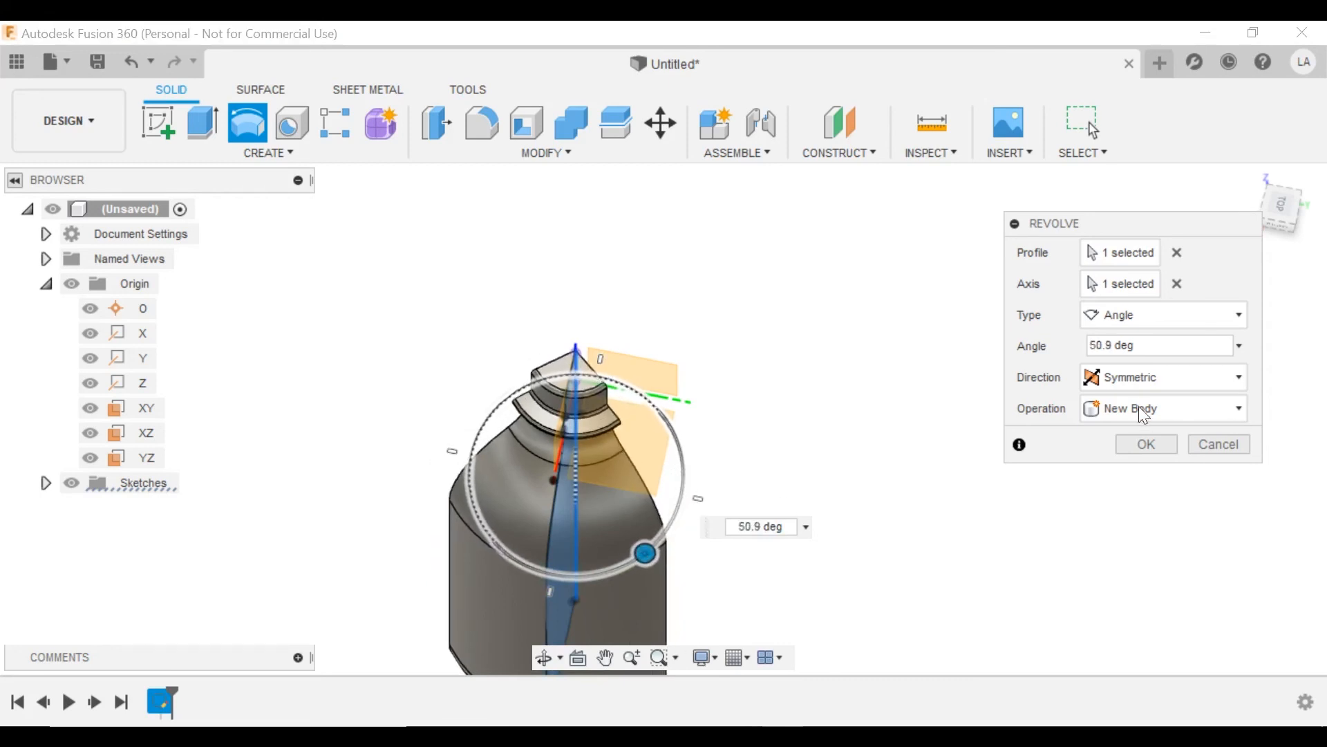
# - Set the revolve to a full turn with the New Body operation and create the solid bottle
pyautogui.click(1129, 374)
pyautogui.click(1130, 405)
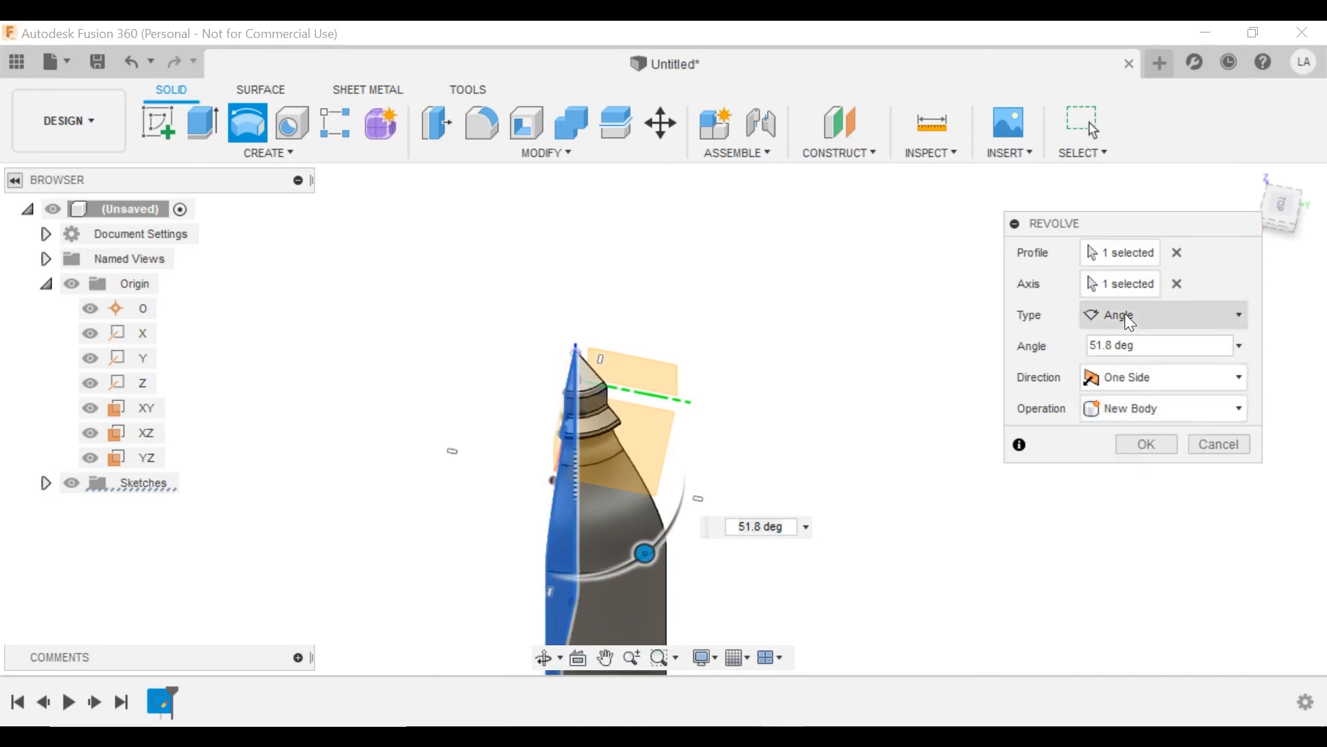
pyautogui.click(1125, 315)
pyautogui.click(1130, 398)
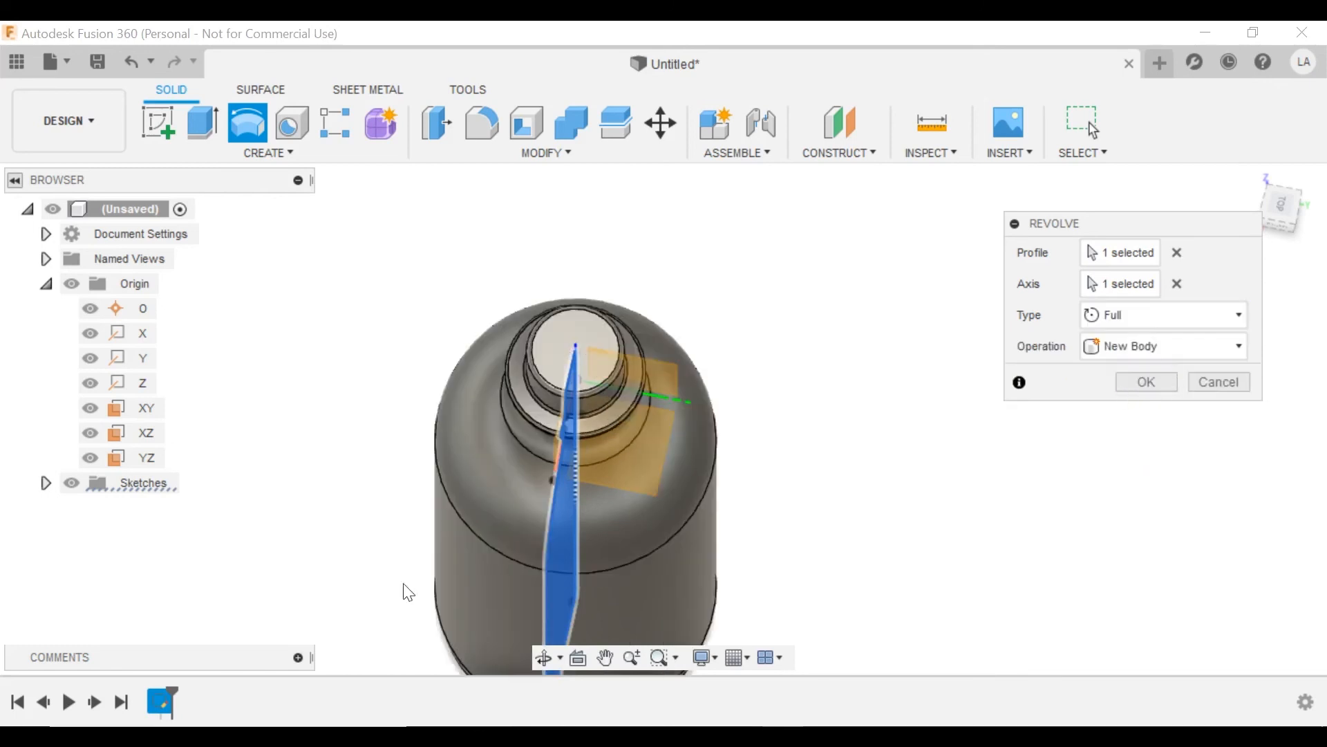
pyautogui.keyDown('shift'); pyautogui.moveTo(701, 536); pyautogui.dragTo(871, 415, button='middle'); pyautogui.keyUp('shift')
pyautogui.click(1165, 346)
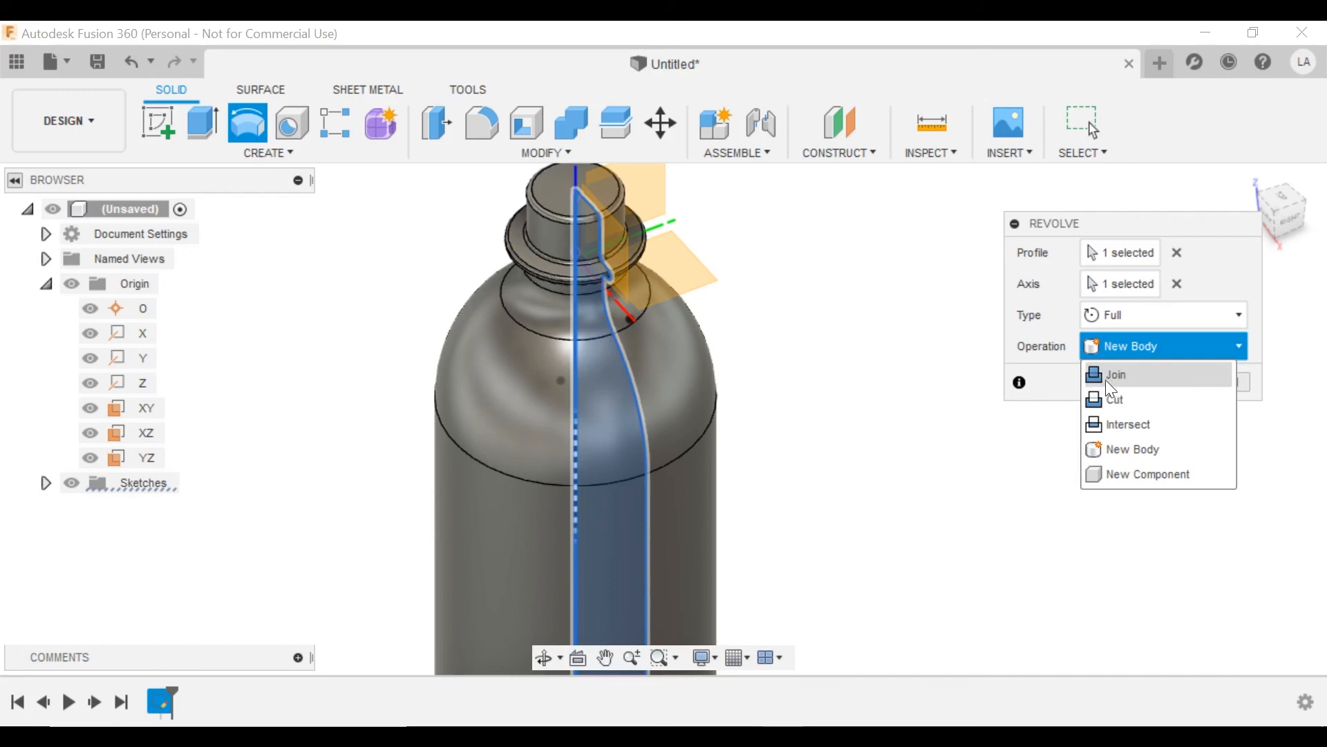
pyautogui.click(1131, 456)
pyautogui.click(1145, 382)
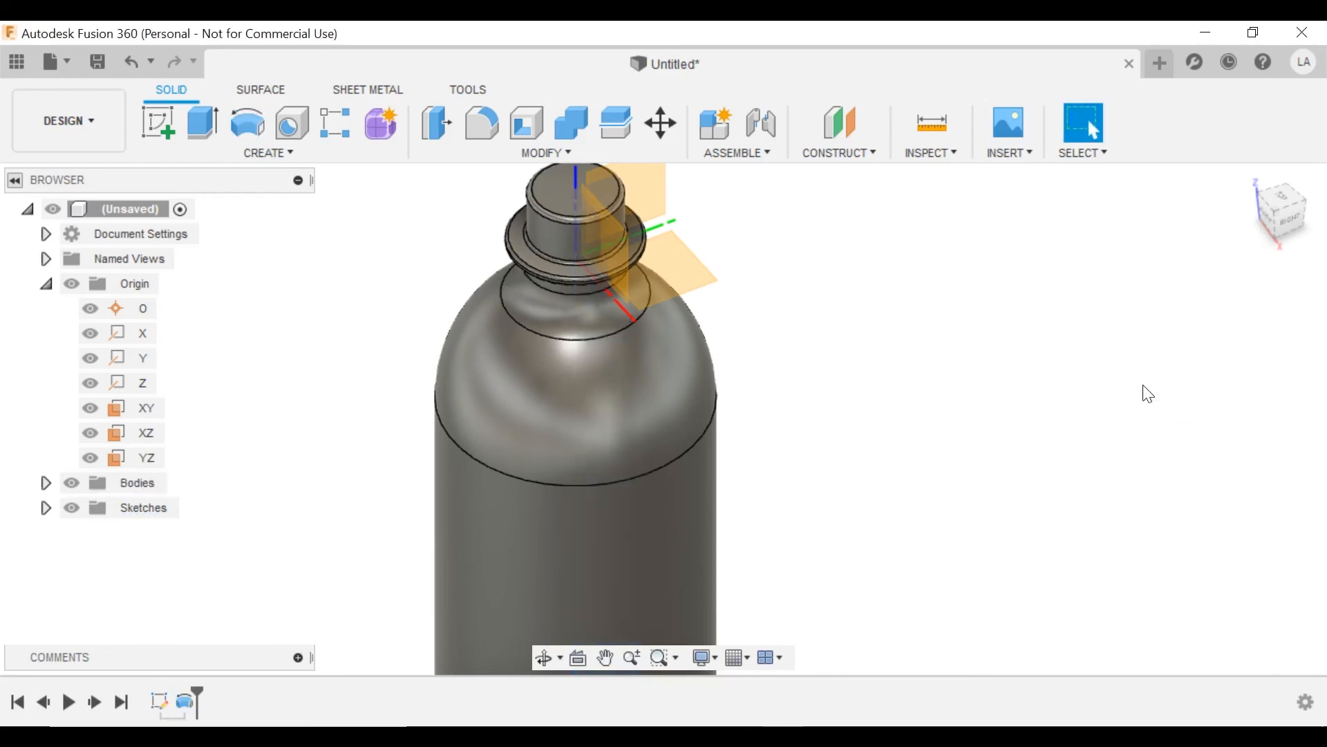
# - Examine the whole revolved bottle, ending with a straight front view of it
pyautogui.scroll(-2, 899, 373)
pyautogui.moveTo(847, 397)
pyautogui.keyDown('shift'); pyautogui.mouseDown(button='middle')
pyautogui.moveTo(880, 334)
pyautogui.moveTo(853, 373)
pyautogui.mouseUp(button='middle'); pyautogui.keyUp('shift')
pyautogui.moveTo(838, 401); pyautogui.dragTo(844, 288, button='middle')
pyautogui.scroll(-3, 922, 335)
pyautogui.click(1274, 215)
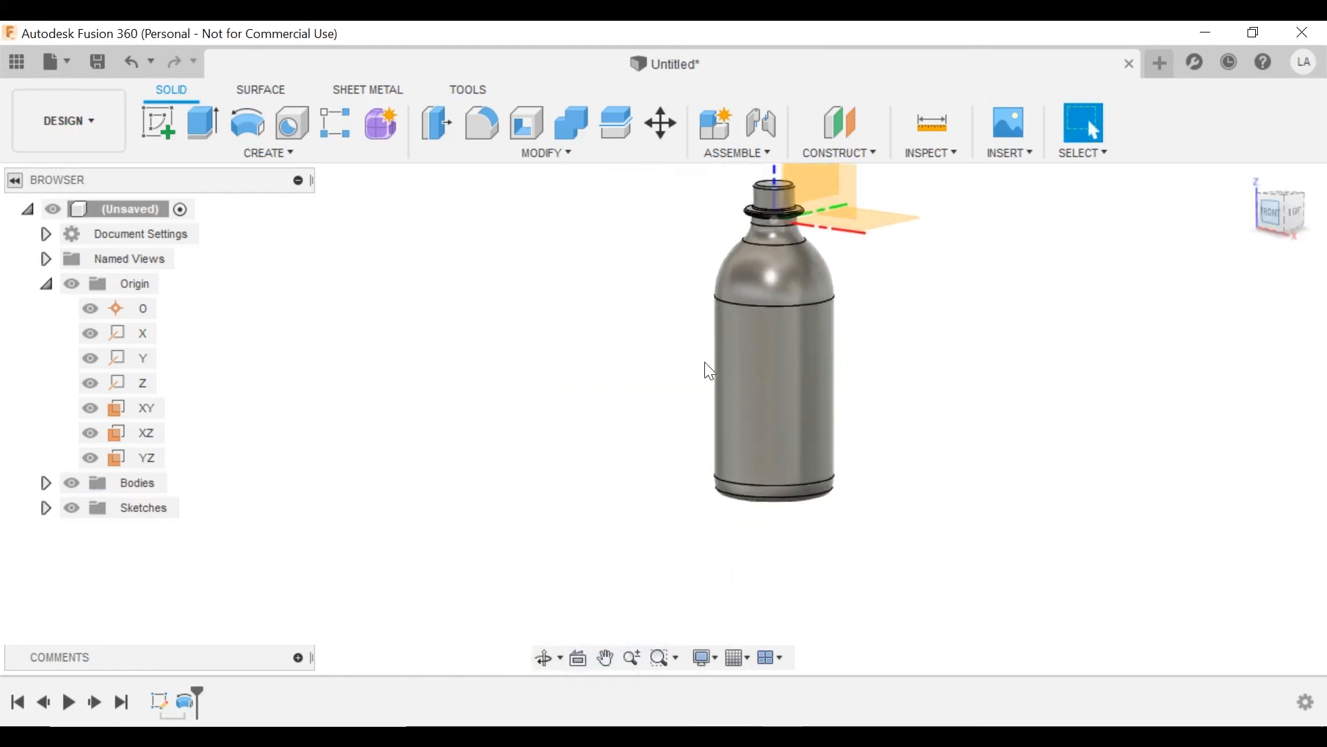
pyautogui.scroll(3, 698, 332)
pyautogui.moveTo(691, 311)
pyautogui.mouseDown(button='middle')
pyautogui.moveTo(712, 366)
pyautogui.moveTo(661, 306)
pyautogui.moveTo(688, 297)
pyautogui.mouseUp(button='middle')
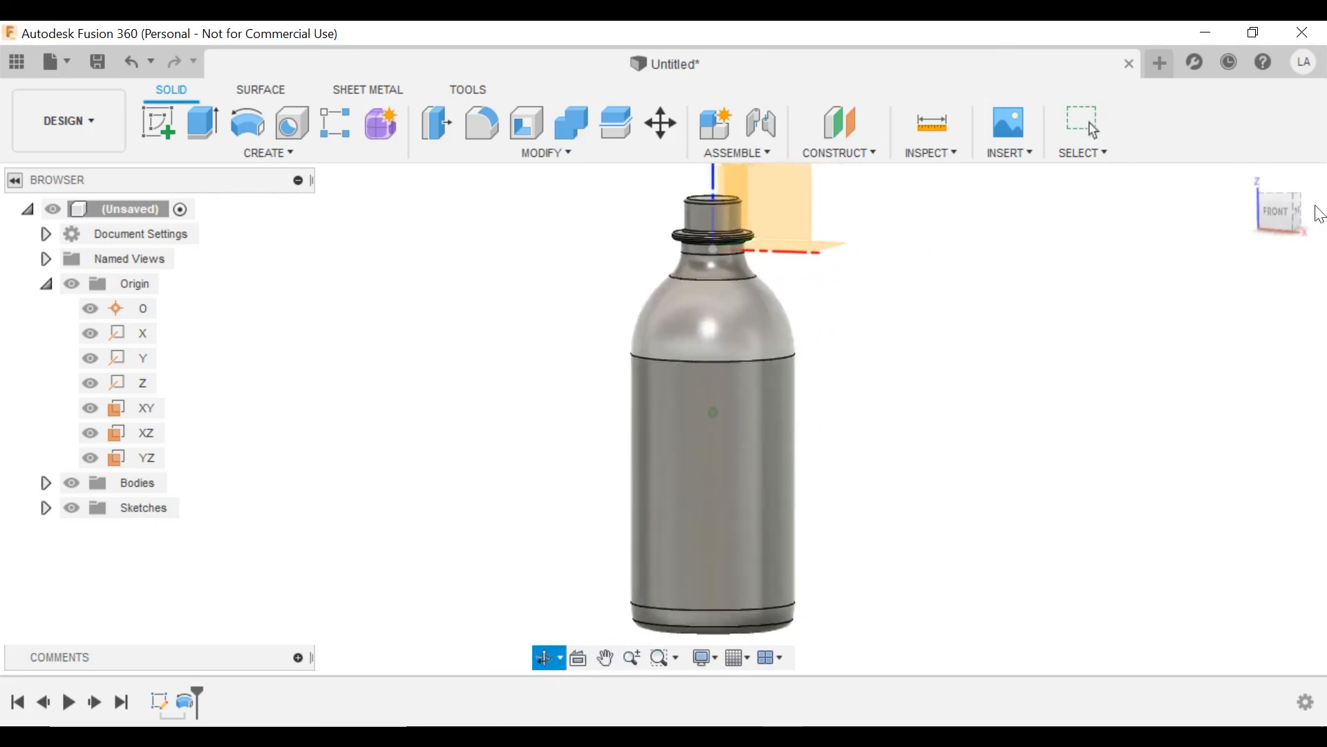
pyautogui.click(1280, 220)
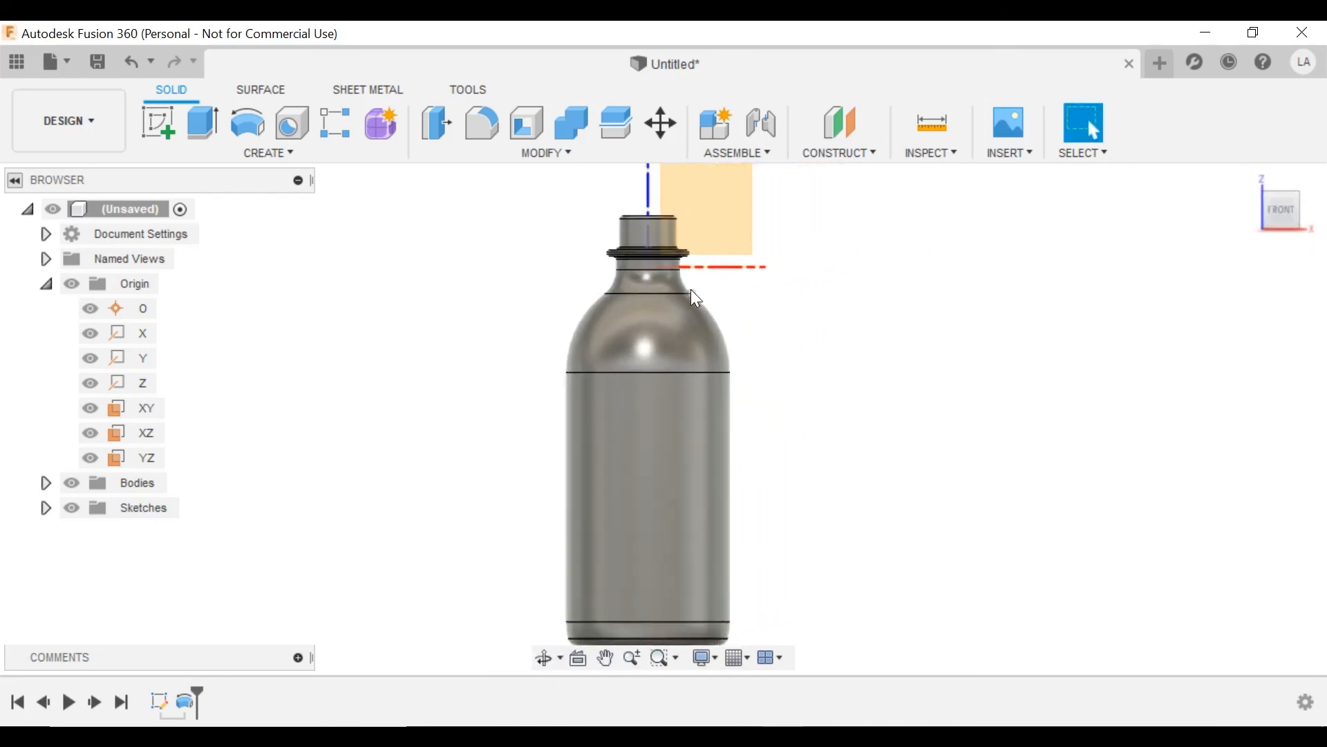